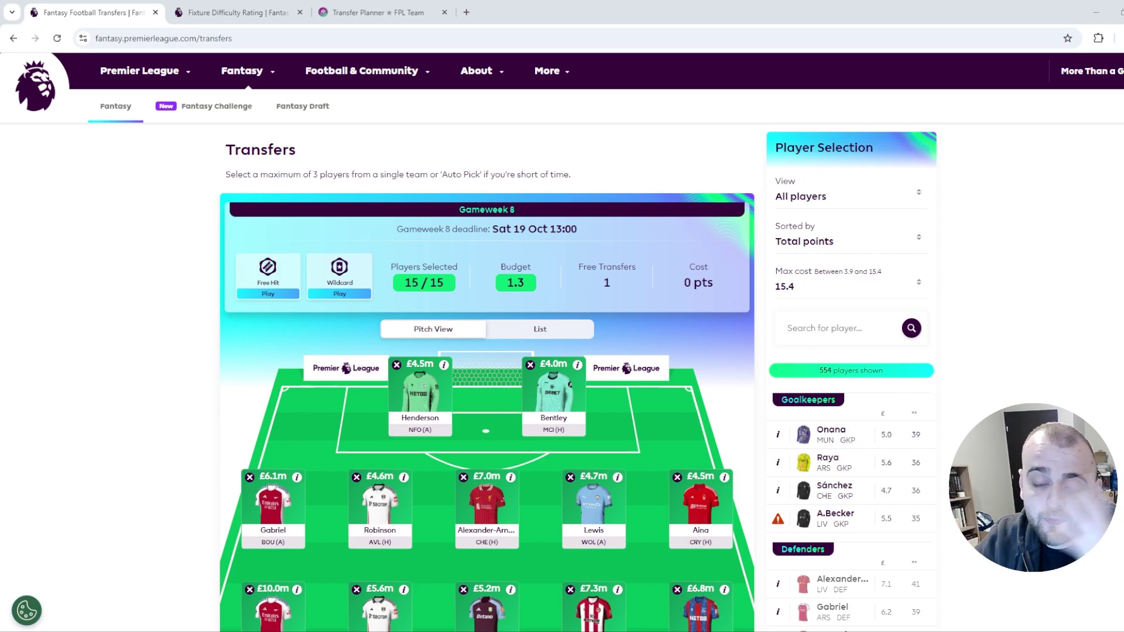
Remove both goalkeepers, Henderson and Bentley, from the Gameweek 8 squad.
scroll(487, 378, "down", 2)
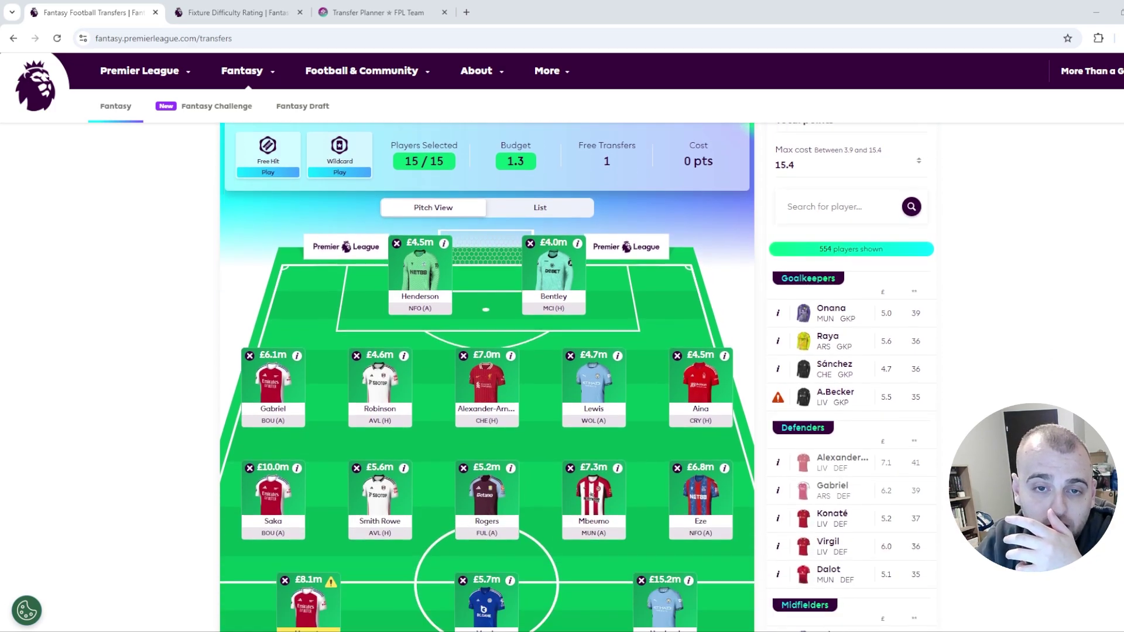
left_click(396, 243)
left_click(531, 264)
Remove all five defenders from the squad: Gabriel, Robinson, Alexander-Arnold, Lewis and Aina.
left_click(250, 376)
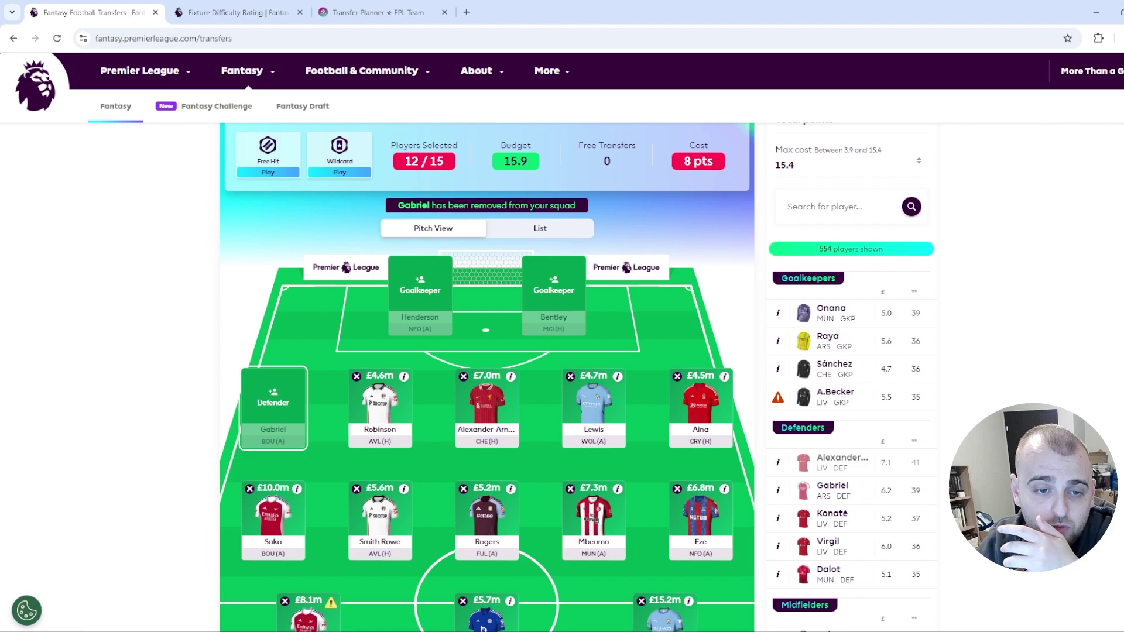
left_click(367, 391)
left_click(578, 337)
left_click(554, 276)
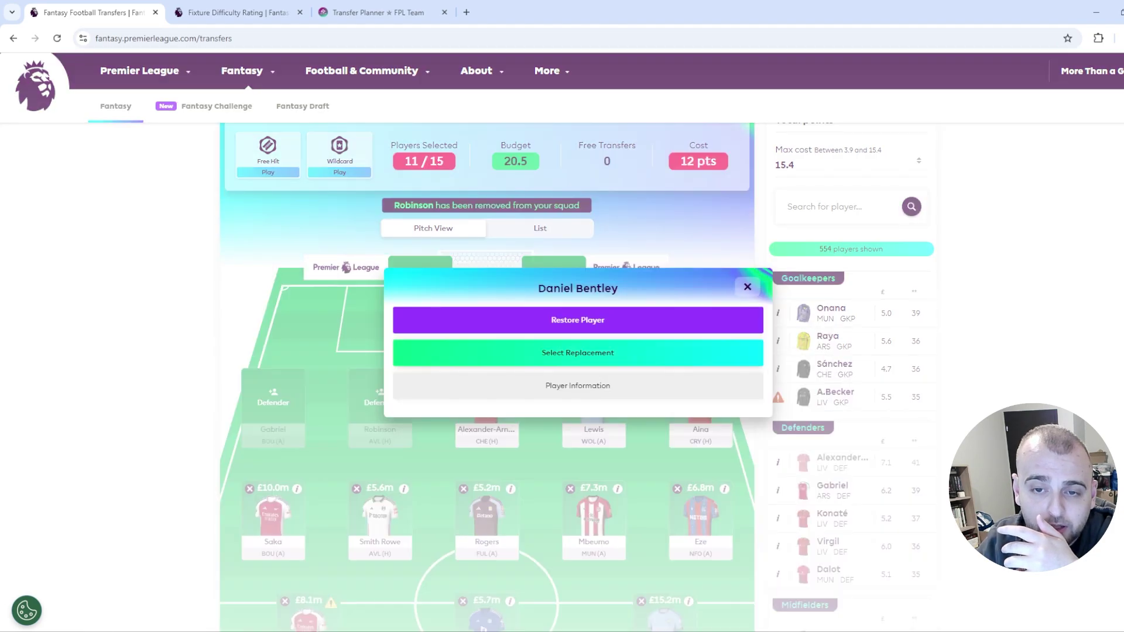
left_click(748, 287)
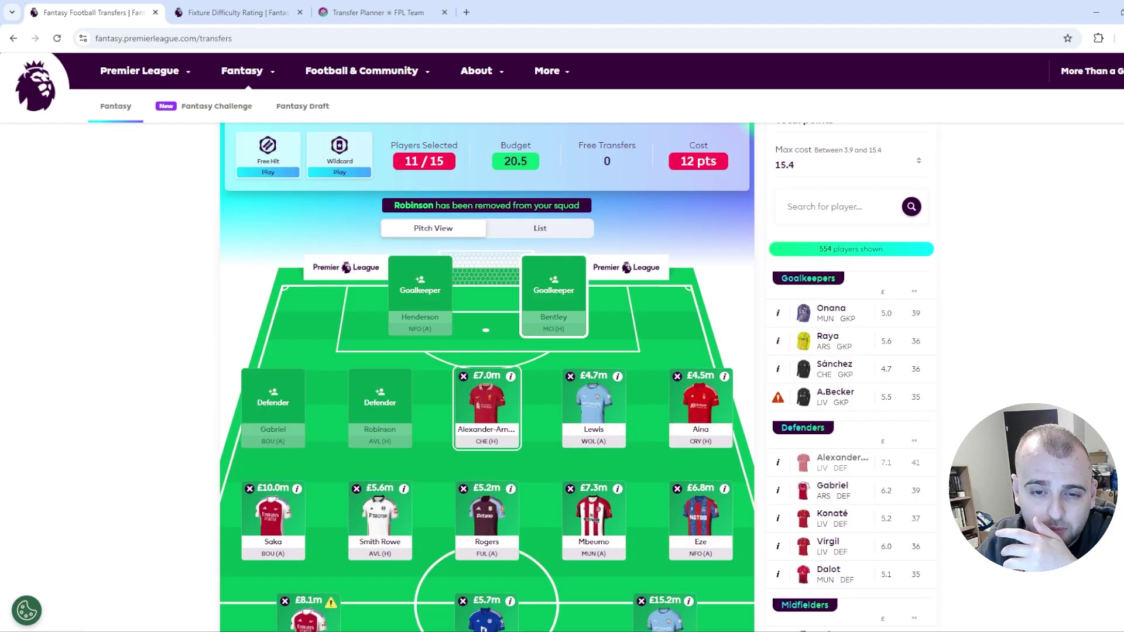
left_click(464, 376)
left_click(571, 376)
left_click(677, 377)
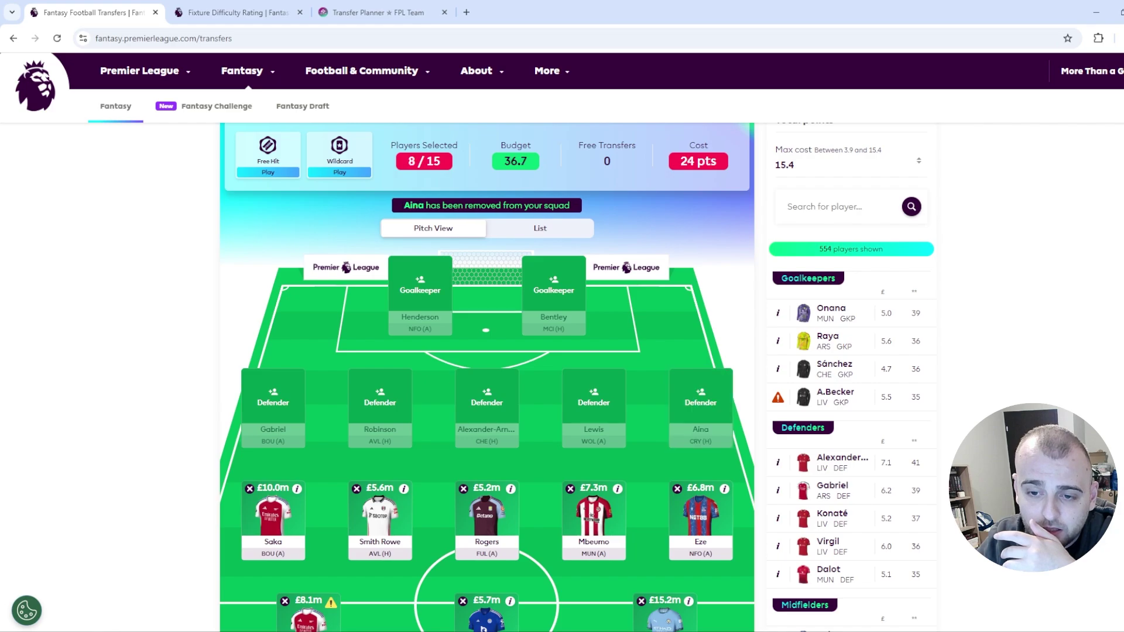
Remove all five midfielders from the squad: Eze, Mbeumo, Rogers, Smith Rowe and Saka.
left_click(701, 515)
left_click(578, 337)
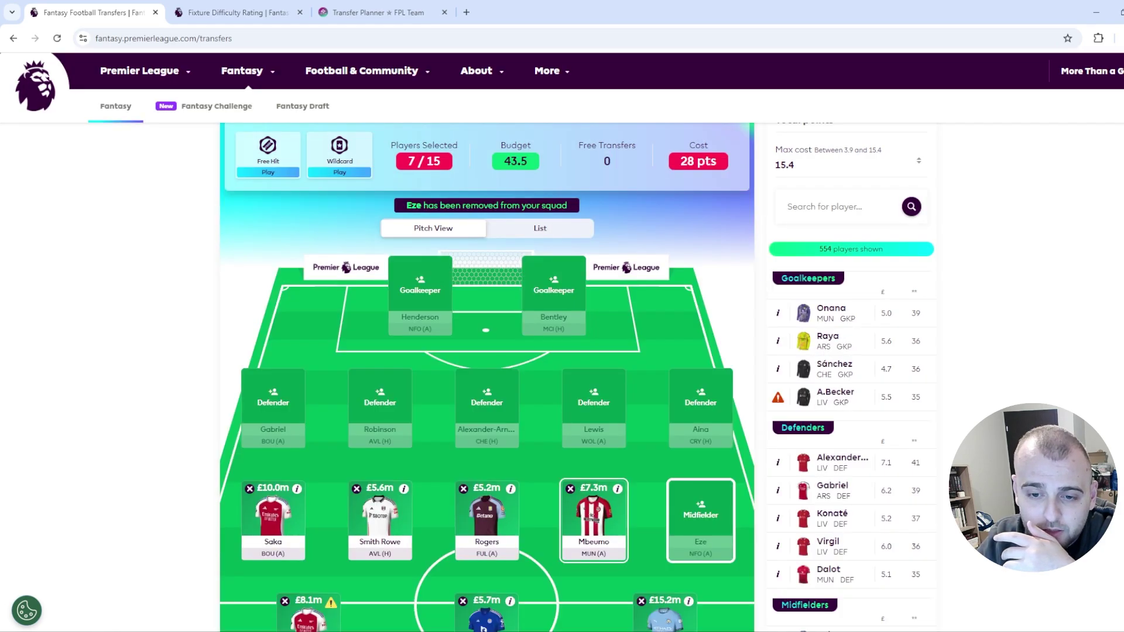
left_click(571, 488)
left_click(464, 488)
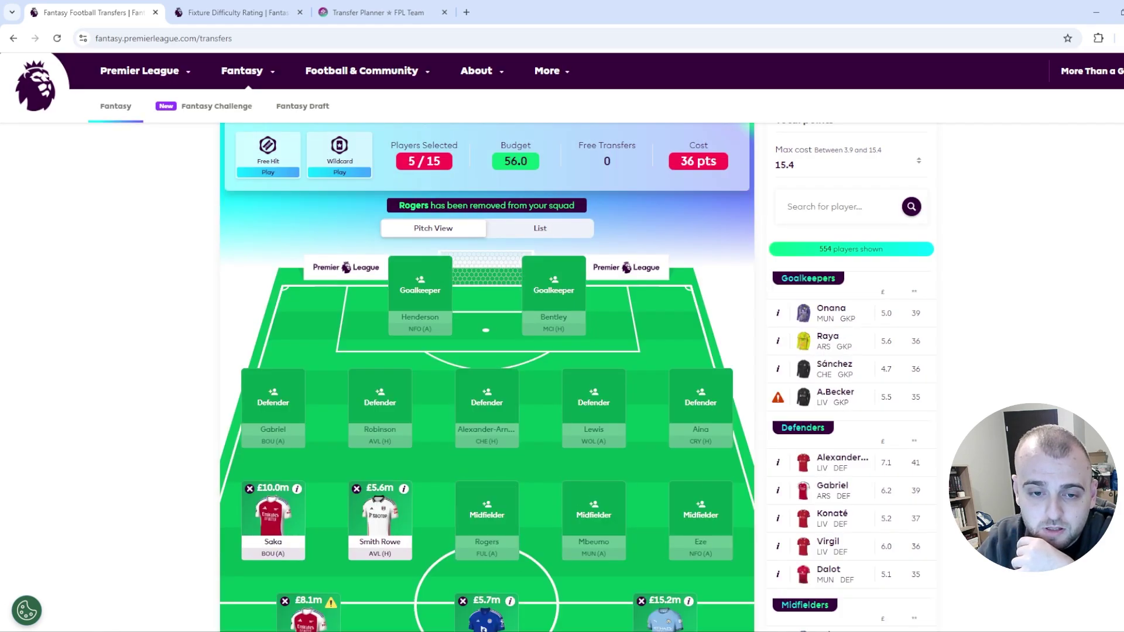
left_click(356, 488)
left_click(273, 515)
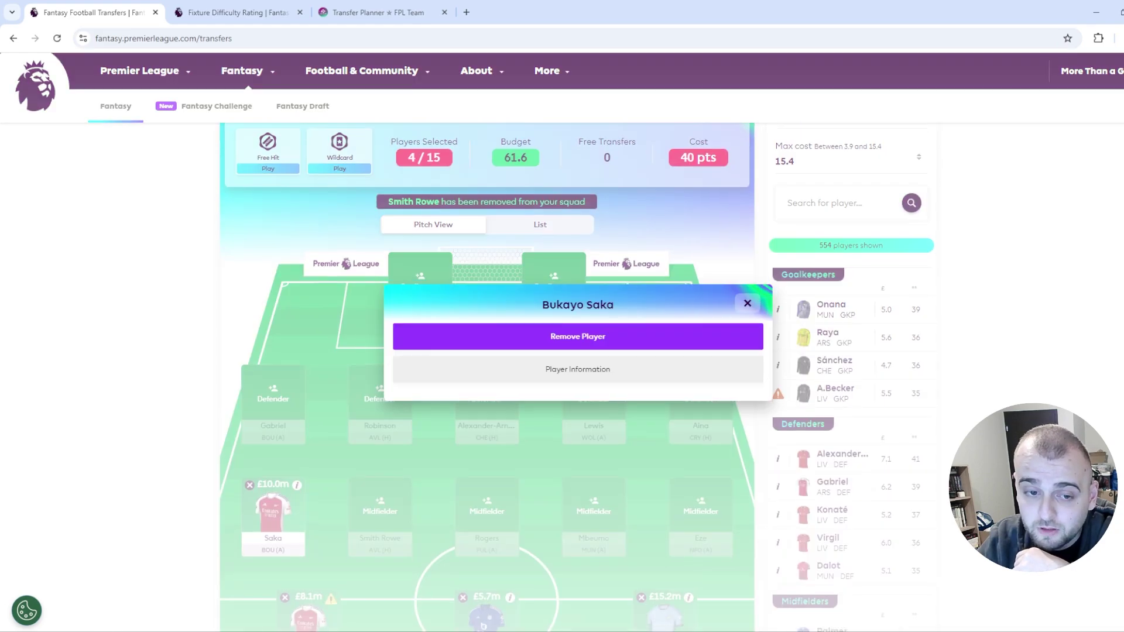
left_click(578, 336)
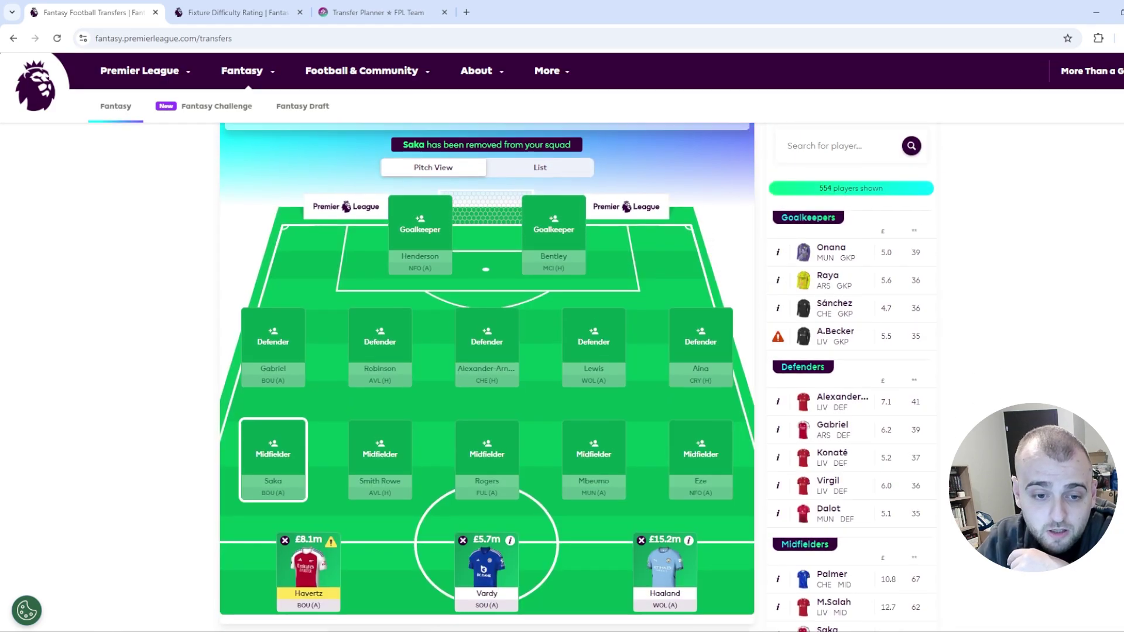
Remove the three forwards, Havertz, Vardy and Haaland, from the squad.
left_click(286, 541)
left_click(463, 541)
left_click(641, 541)
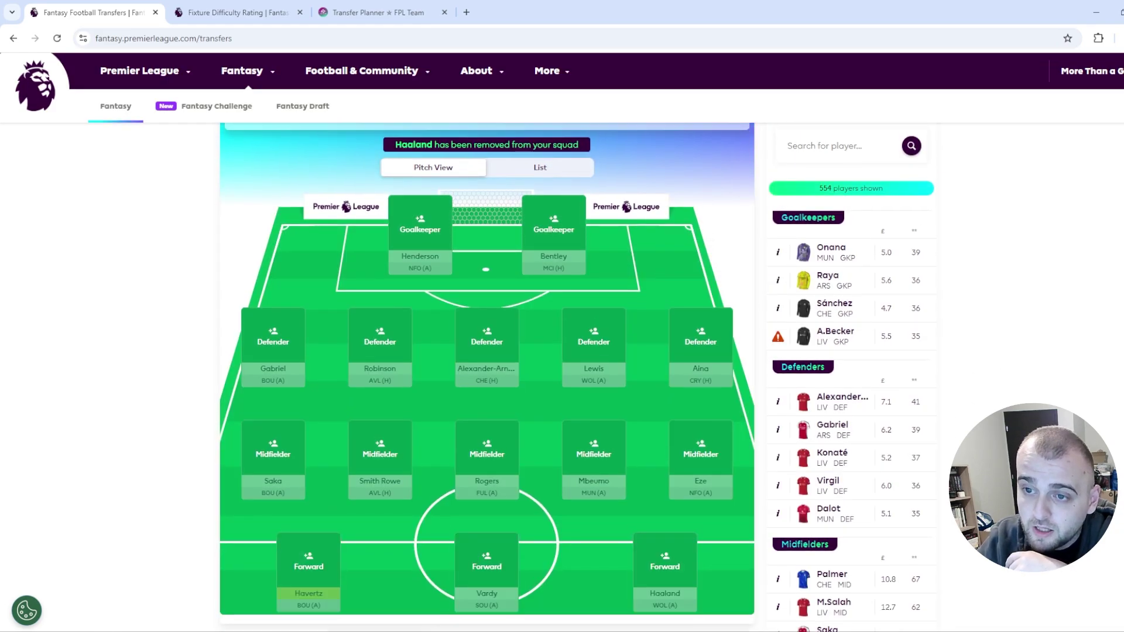
Review goalkeeper Onana's player information, checking his points per gameweek in this season's history.
left_click(777, 252)
scroll(574, 343, "down", 2)
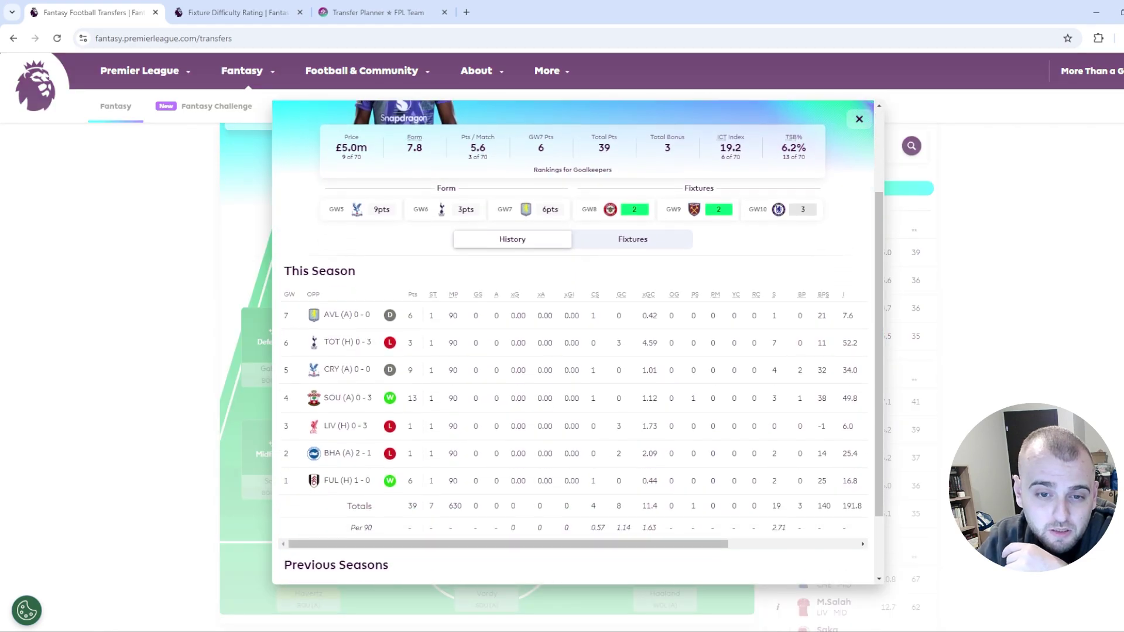
left_click_drag(437, 481, 385, 481)
double_click(410, 453)
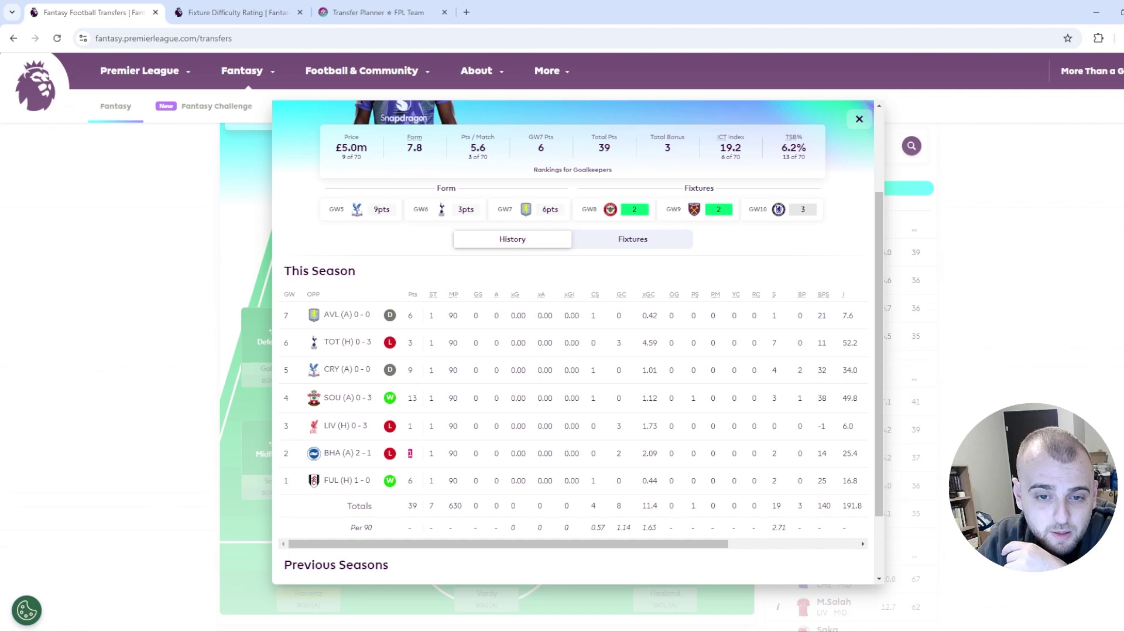
double_click(410, 426)
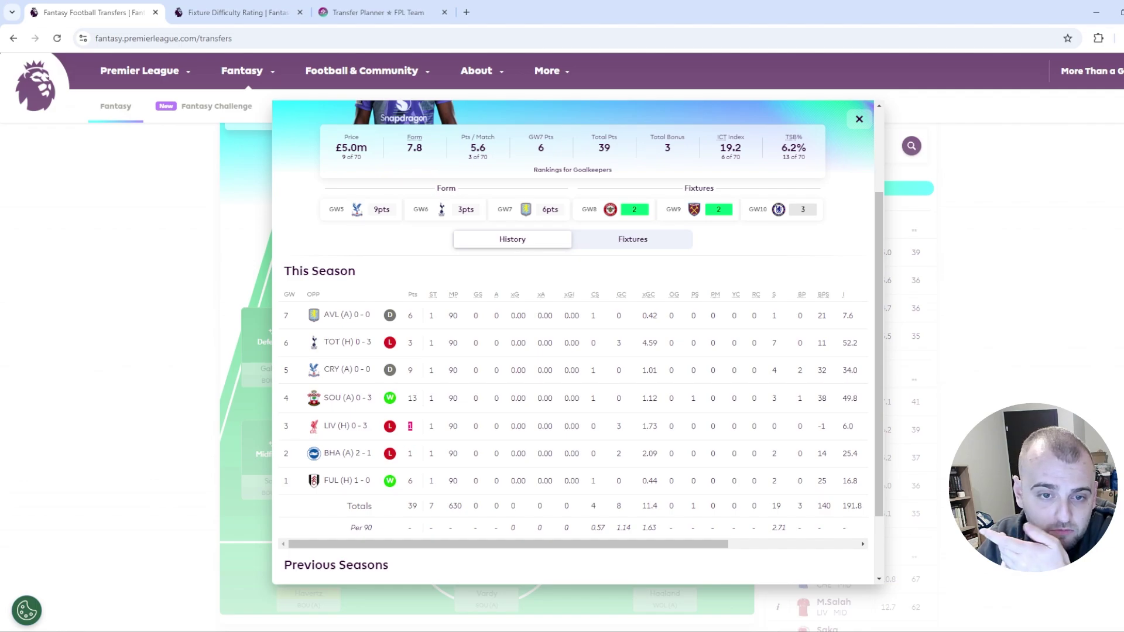
left_click_drag(416, 370, 387, 398)
left_click_drag(416, 316, 386, 316)
left_click(399, 315)
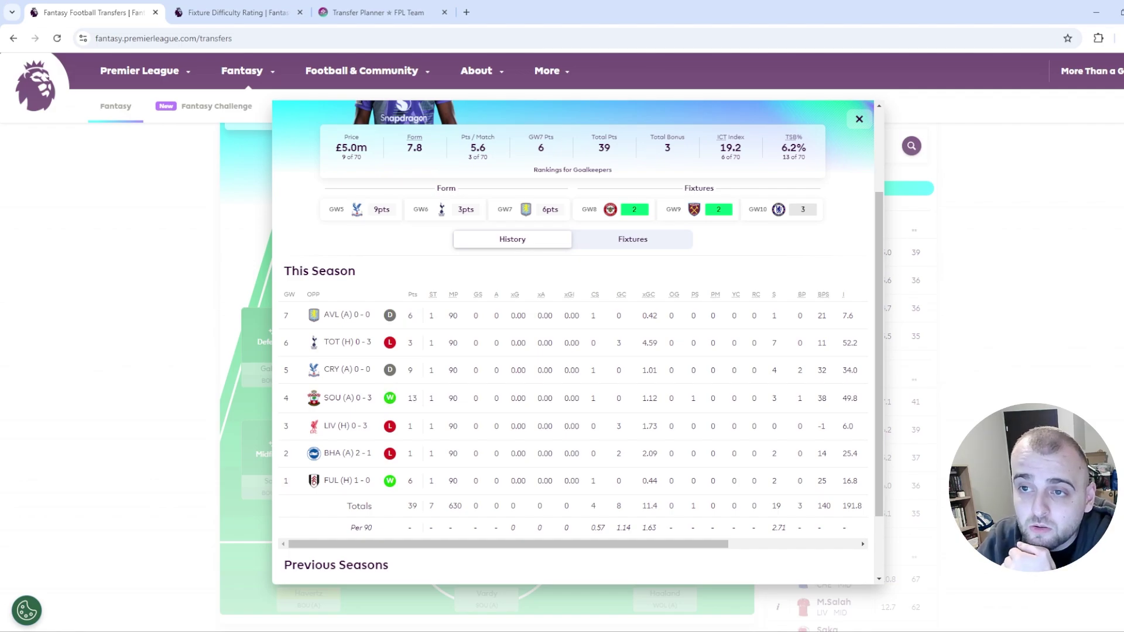
key("Escape")
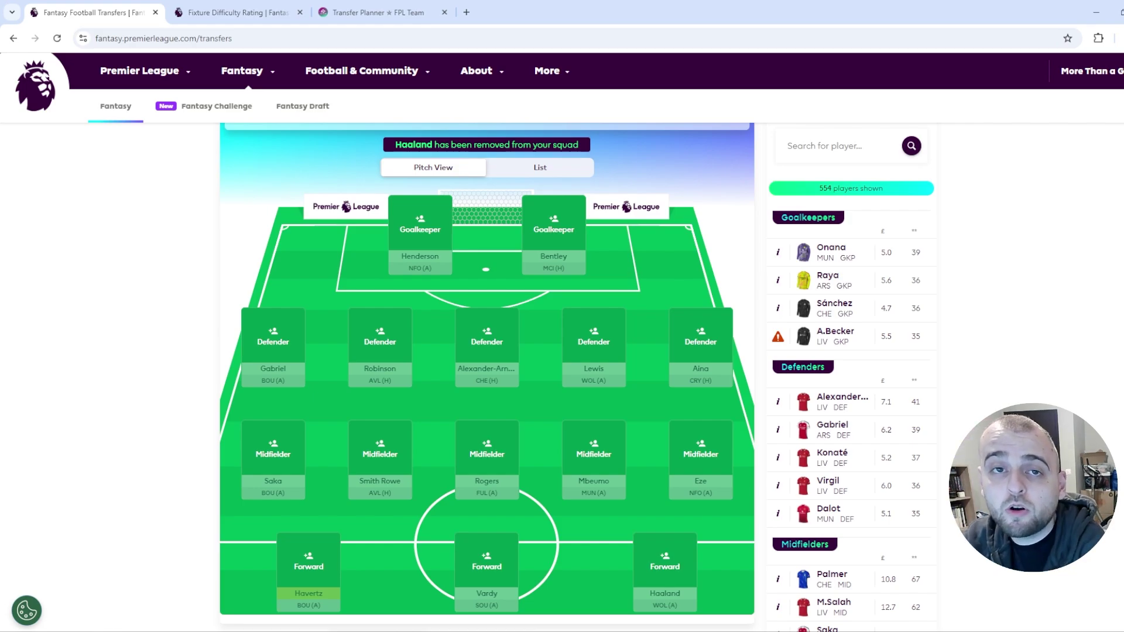
Examine Man City's Gameweek 8 to 11 fixtures in the Fixture Difficulty Rating table.
key("ctrl+Tab")
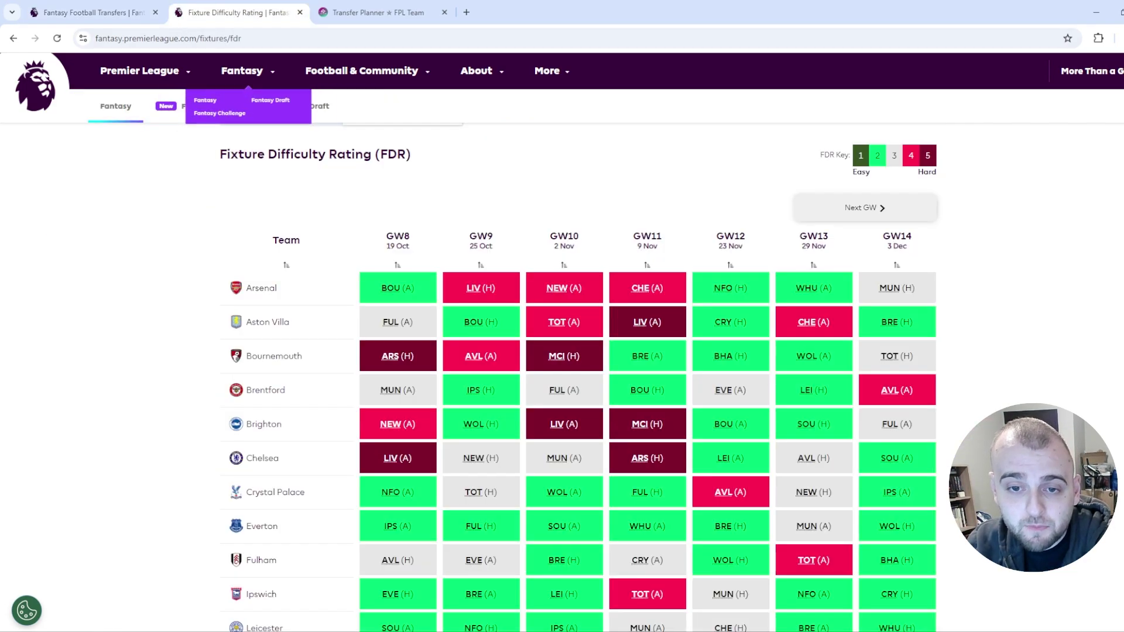
scroll(583, 374, "down", 3)
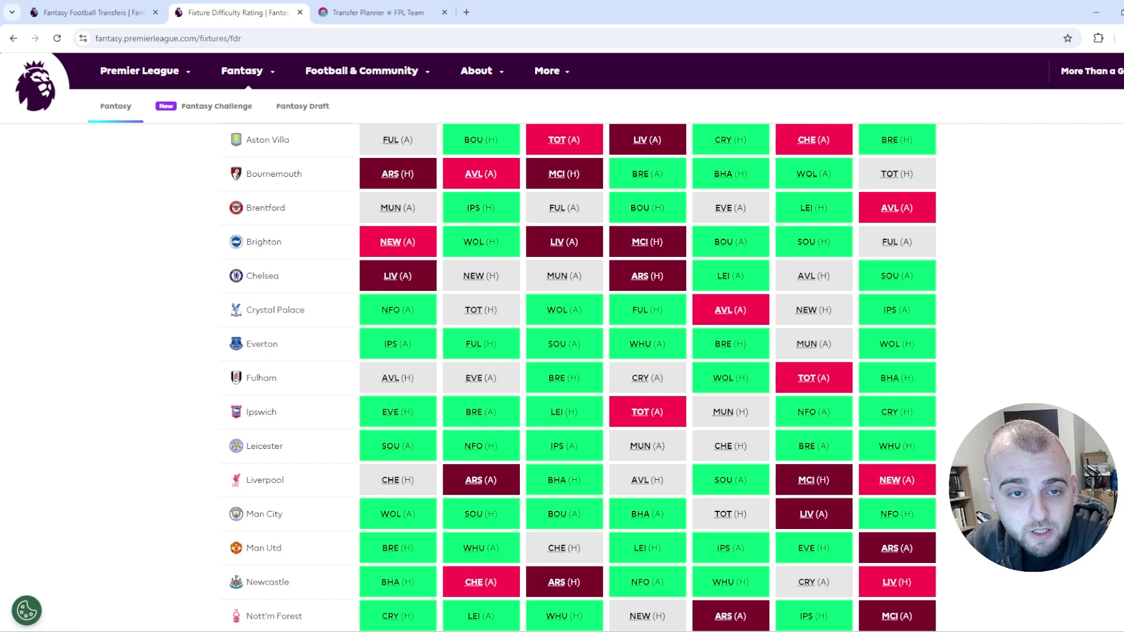
scroll(583, 375, "down", 1)
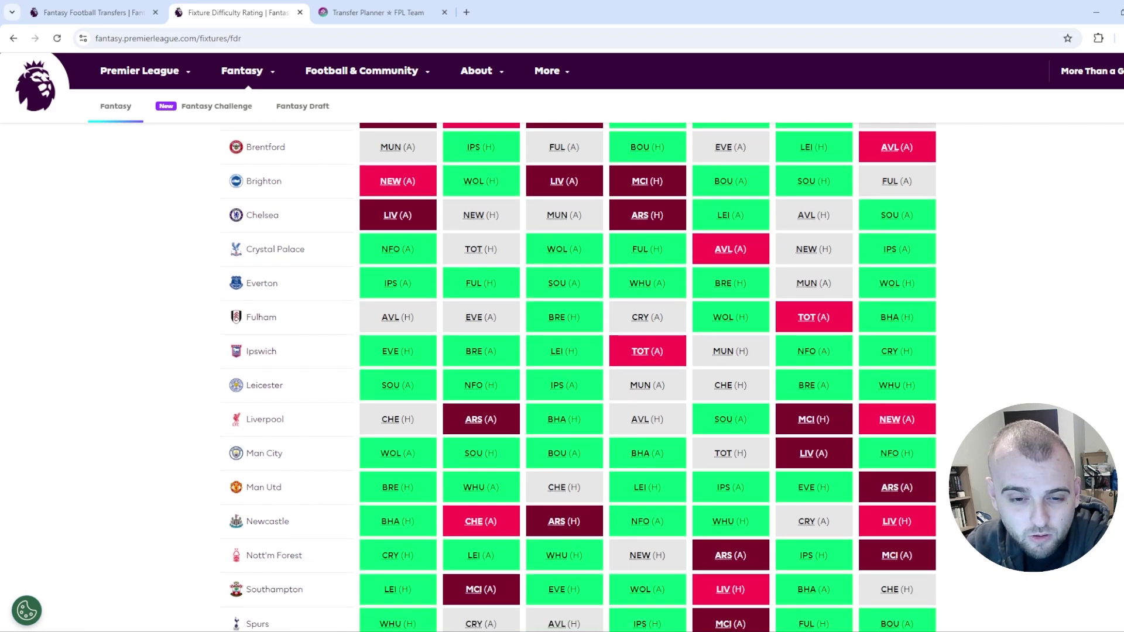
left_click_drag(381, 453, 666, 454)
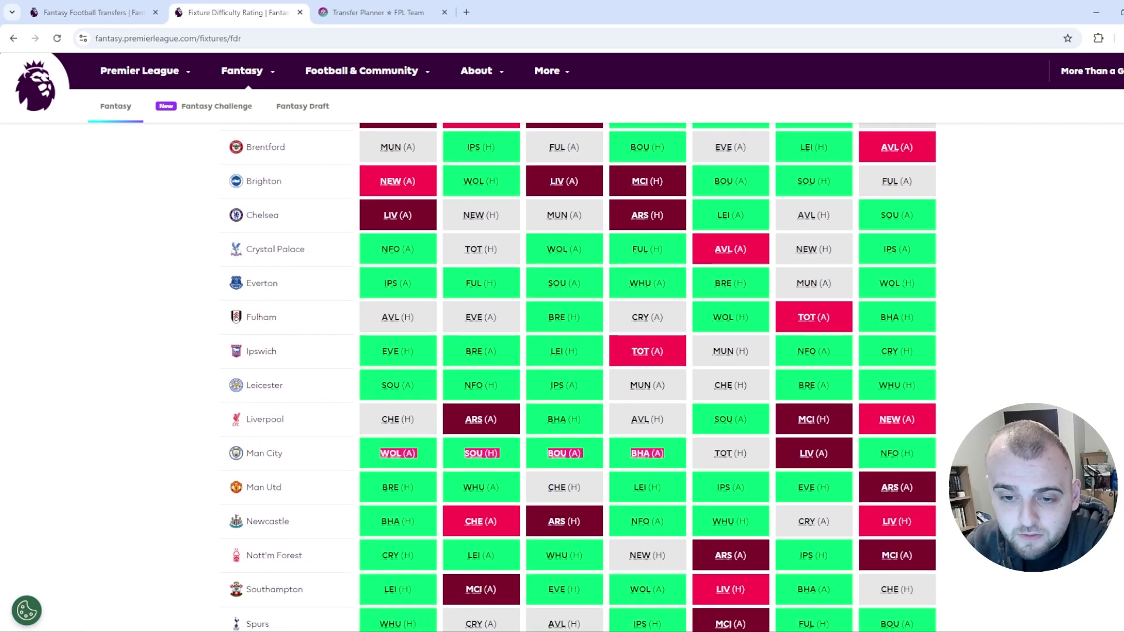
left_click(666, 453)
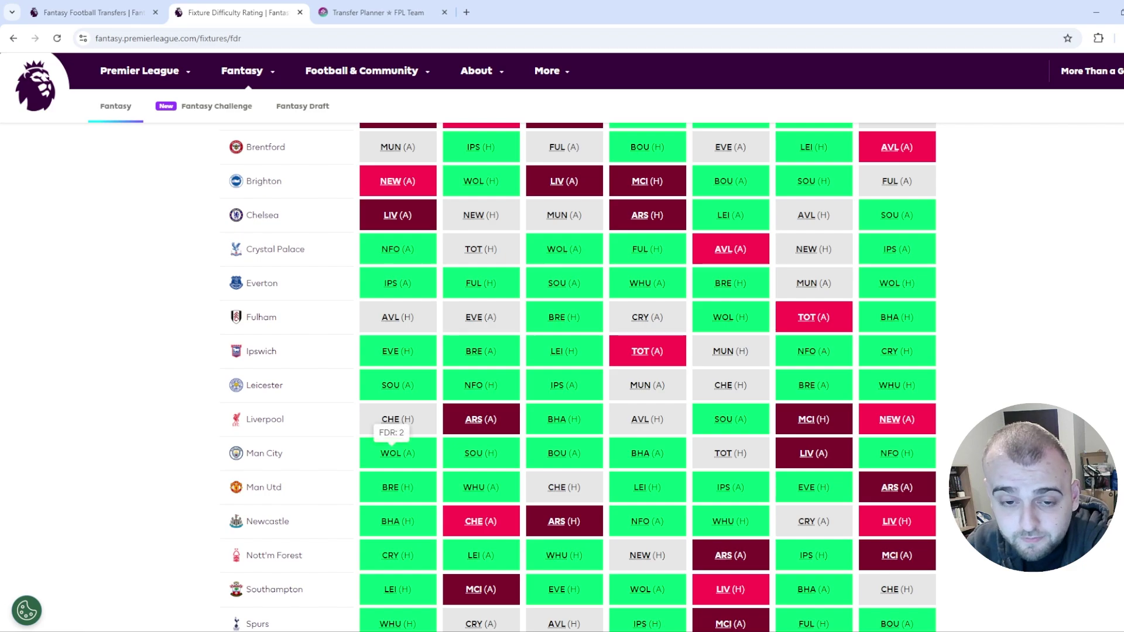
left_click_drag(379, 454, 661, 453)
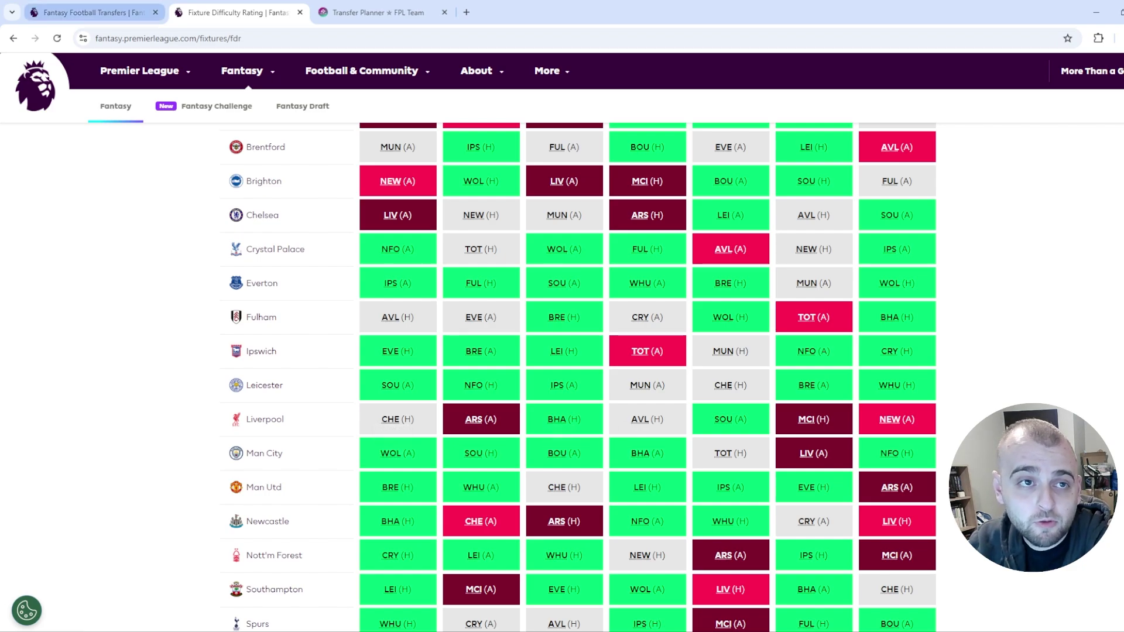
Return to the transfers page and restore Haaland to the squad.
left_click(94, 13)
left_click(665, 571)
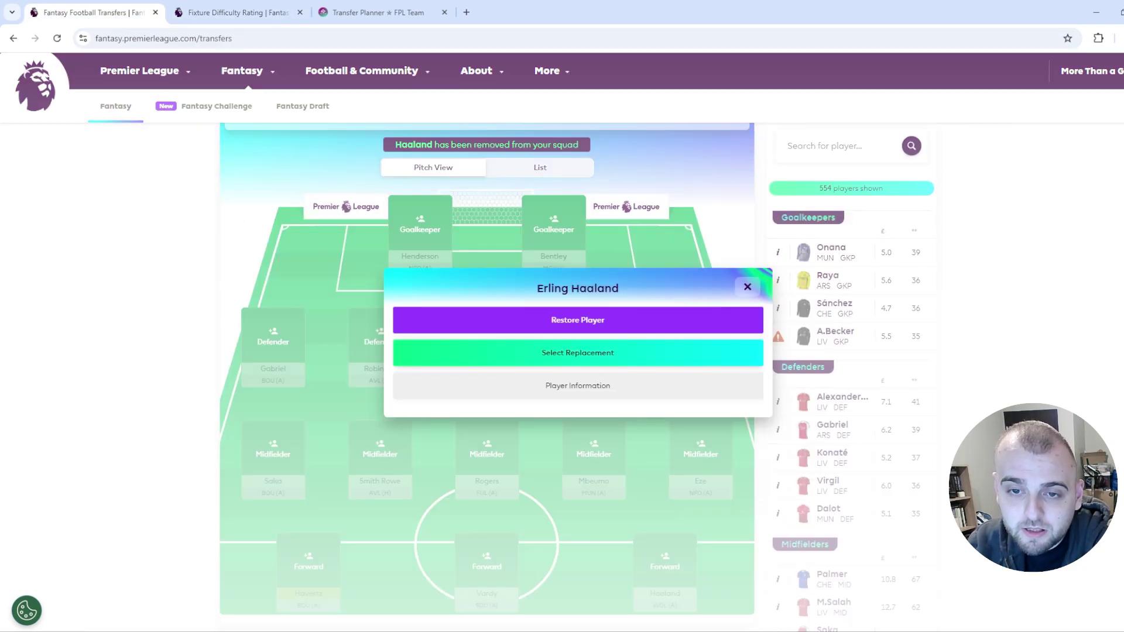
left_click(578, 321)
scroll(585, 328, "down", 1)
Go back to the fixture difficulty table and check Man City's fixtures from Gameweek 8 through Gameweek 12.
left_click(239, 12)
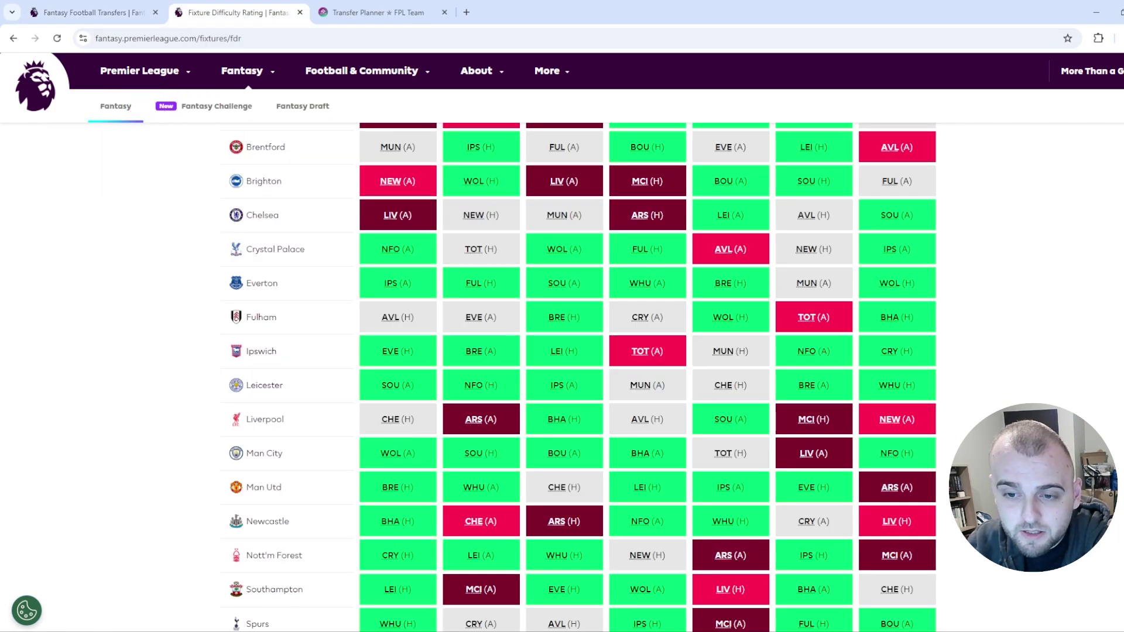
left_click_drag(380, 454, 665, 454)
scroll(726, 391, "up", 2)
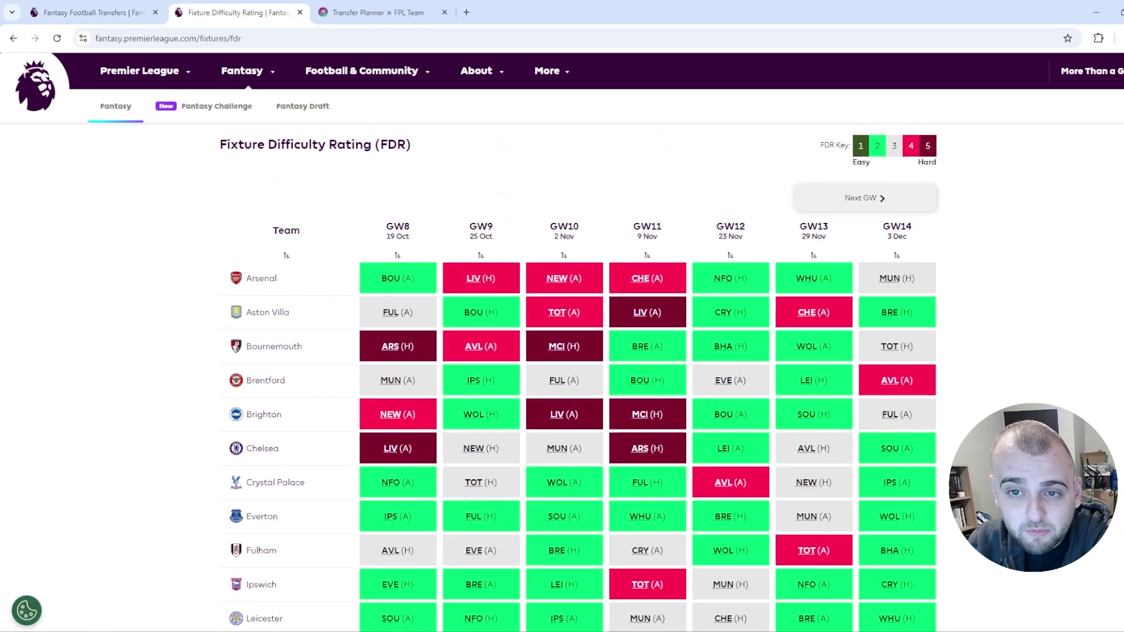
scroll(726, 391, "down", 3)
left_click_drag(714, 393, 750, 393)
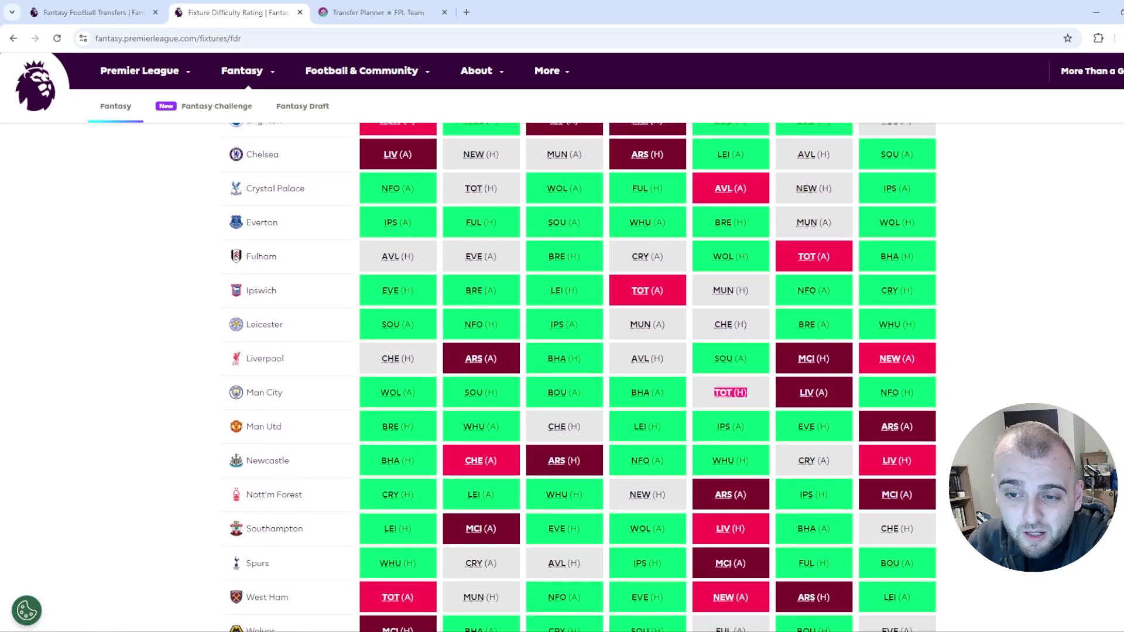
left_click(752, 394)
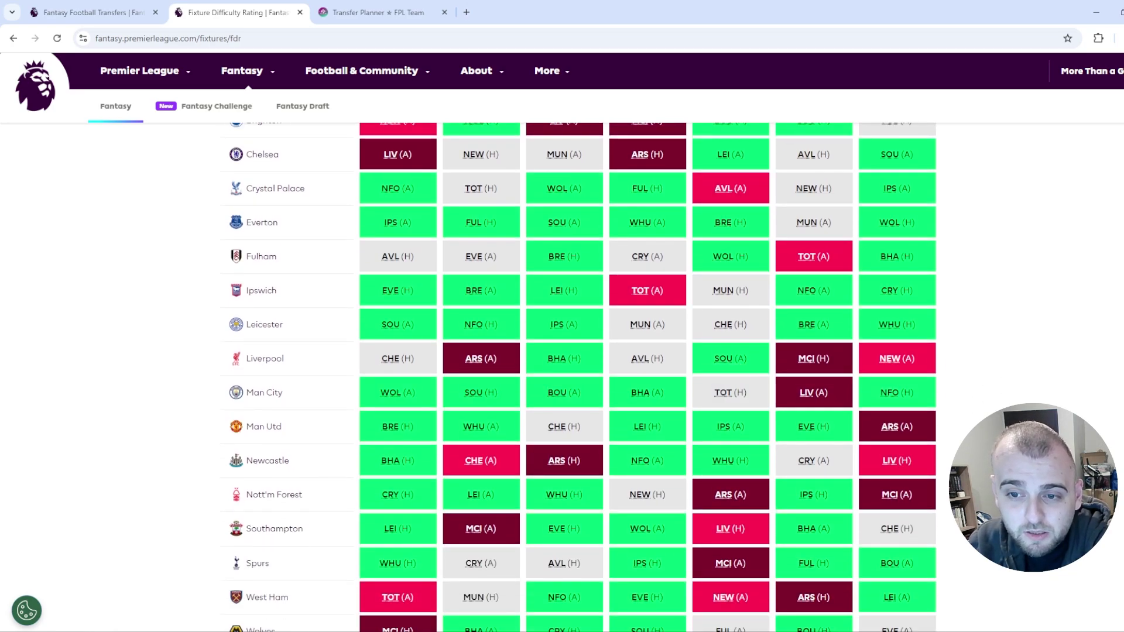
Check the Gameweek 12 fixtures of Liverpool and Arsenal, and look over the other teams' fixtures.
left_click_drag(713, 359, 749, 358)
scroll(583, 376, "up", 3)
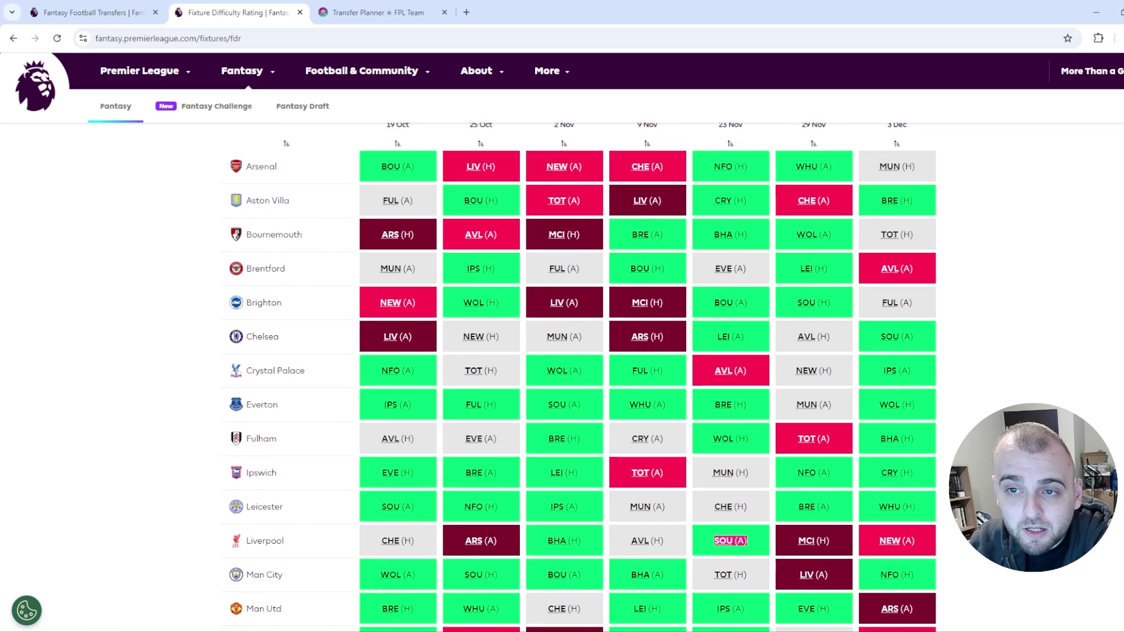
left_click_drag(713, 167, 749, 167)
left_click(750, 168)
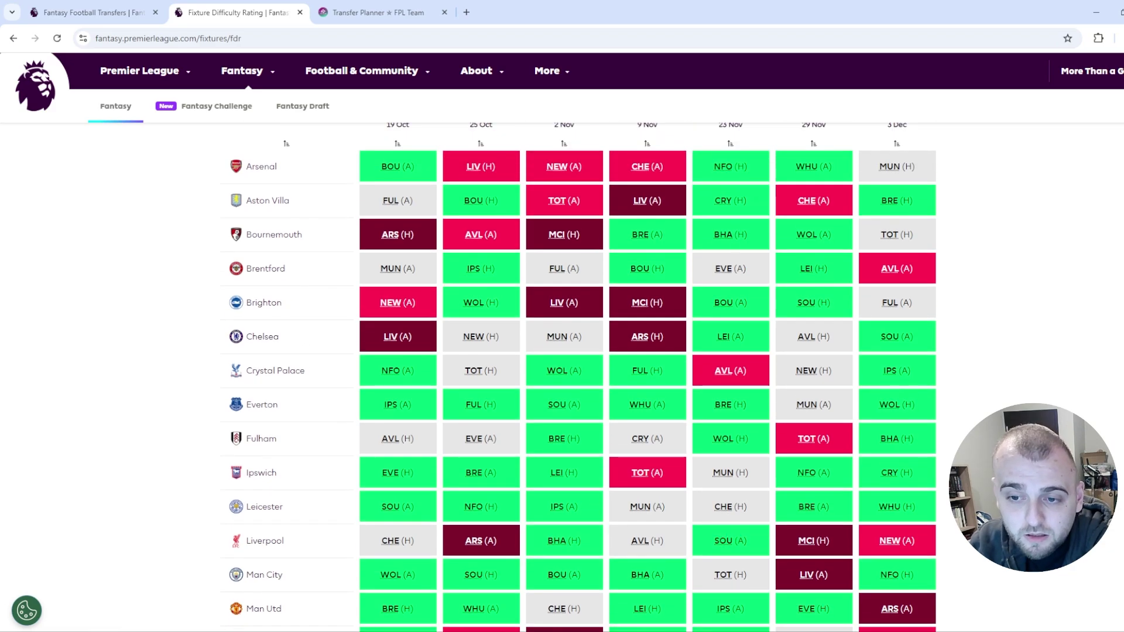
scroll(725, 332, "down", 4)
scroll(725, 332, "up", 3)
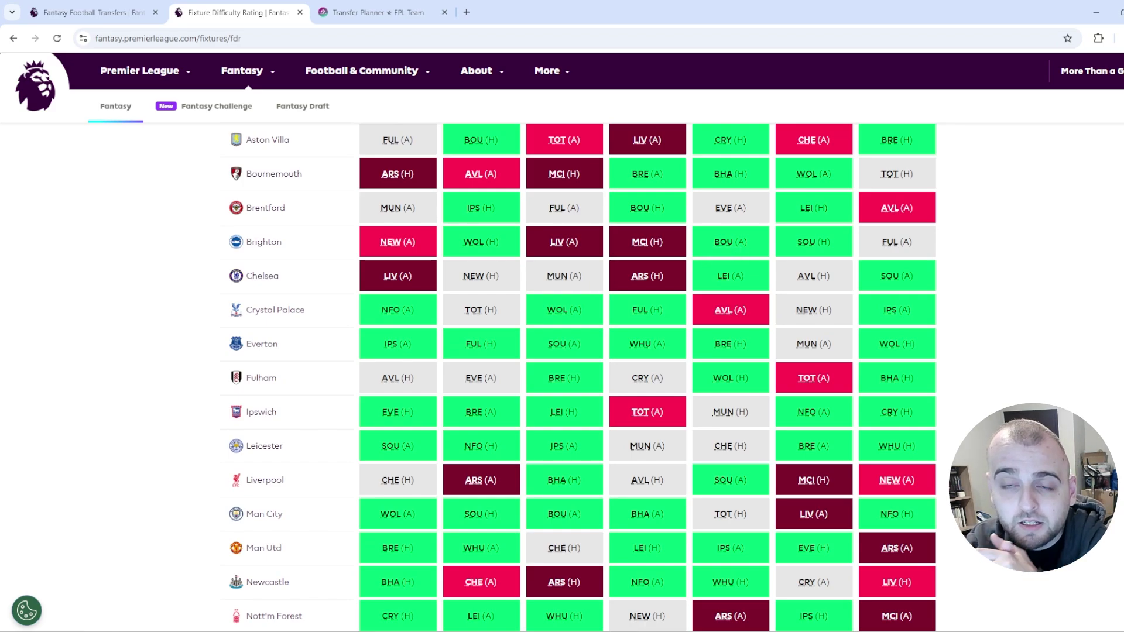
scroll(725, 267, "up", 1)
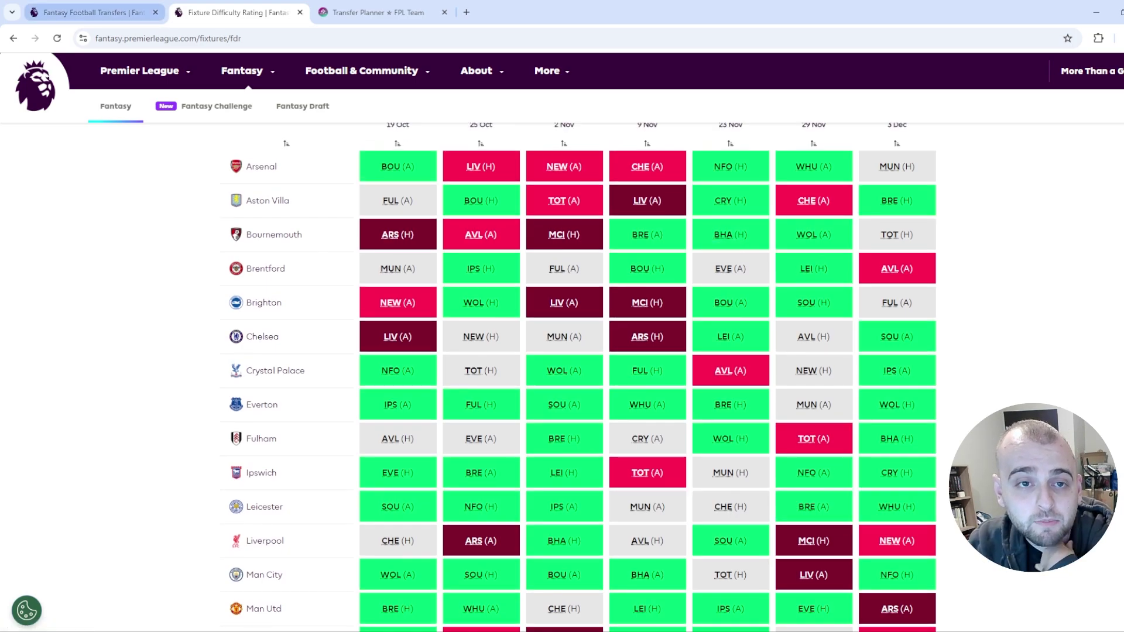
Look at the emptied squad, then compare the fixture runs of Everton, Ipswich and Man City from Gameweek 8 onwards.
left_click(88, 13)
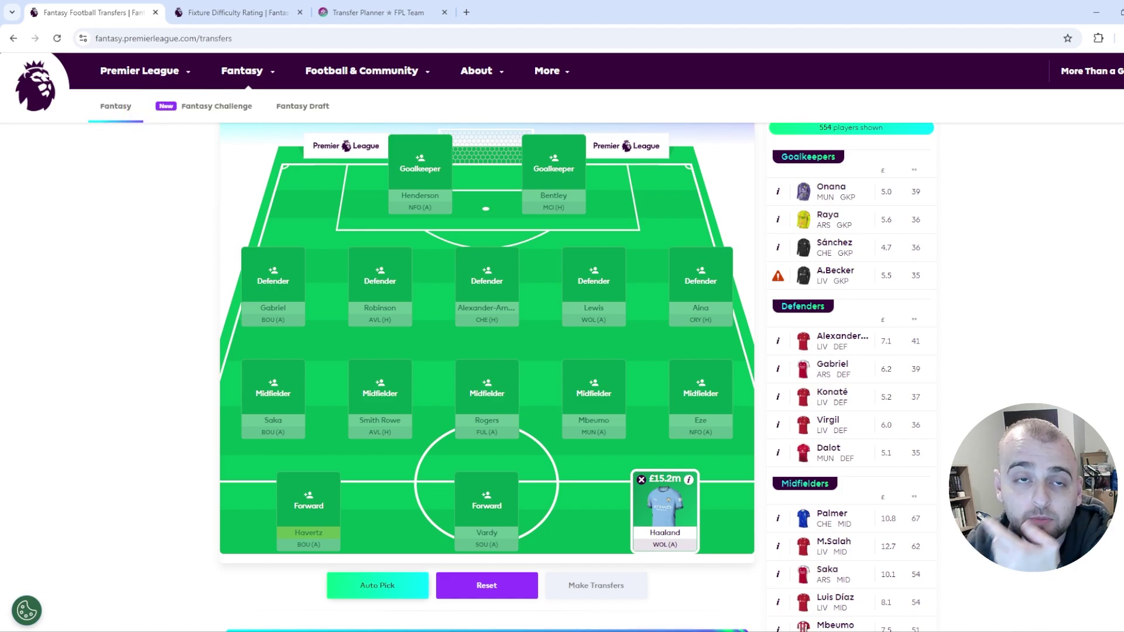
left_click(234, 12)
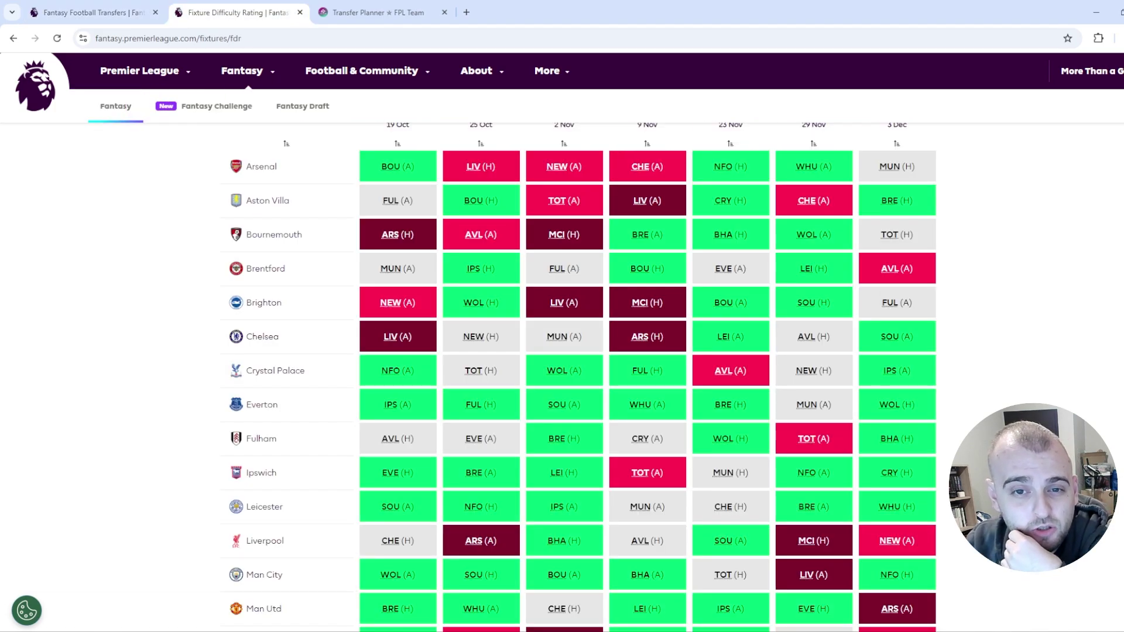
scroll(583, 375, "down", 2)
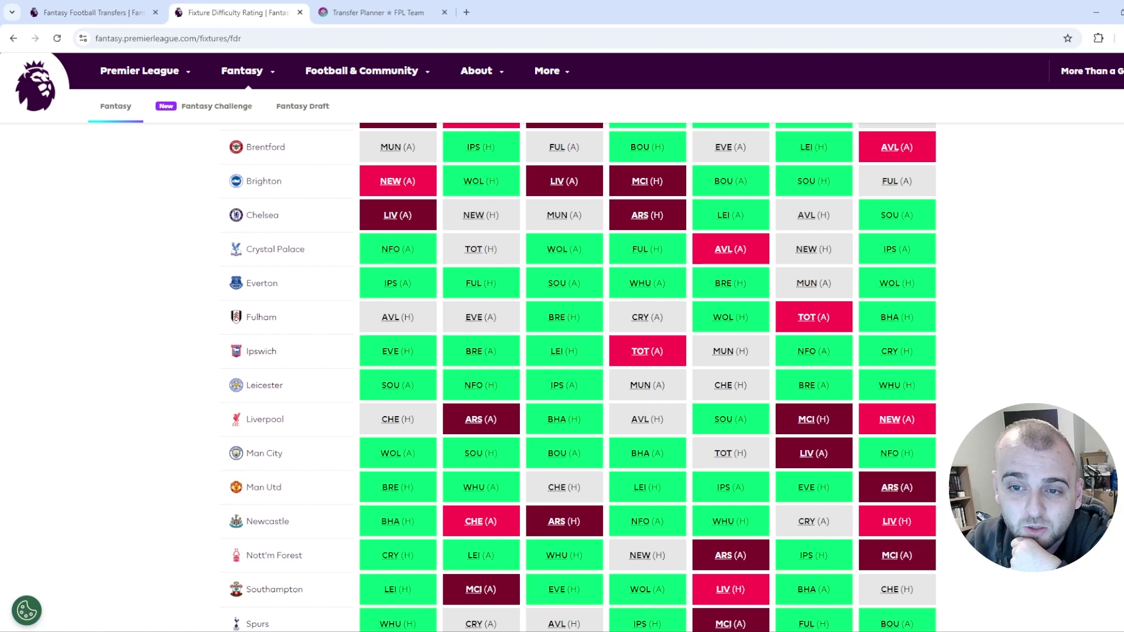
left_click_drag(382, 283, 884, 283)
left_click_drag(378, 351, 584, 351)
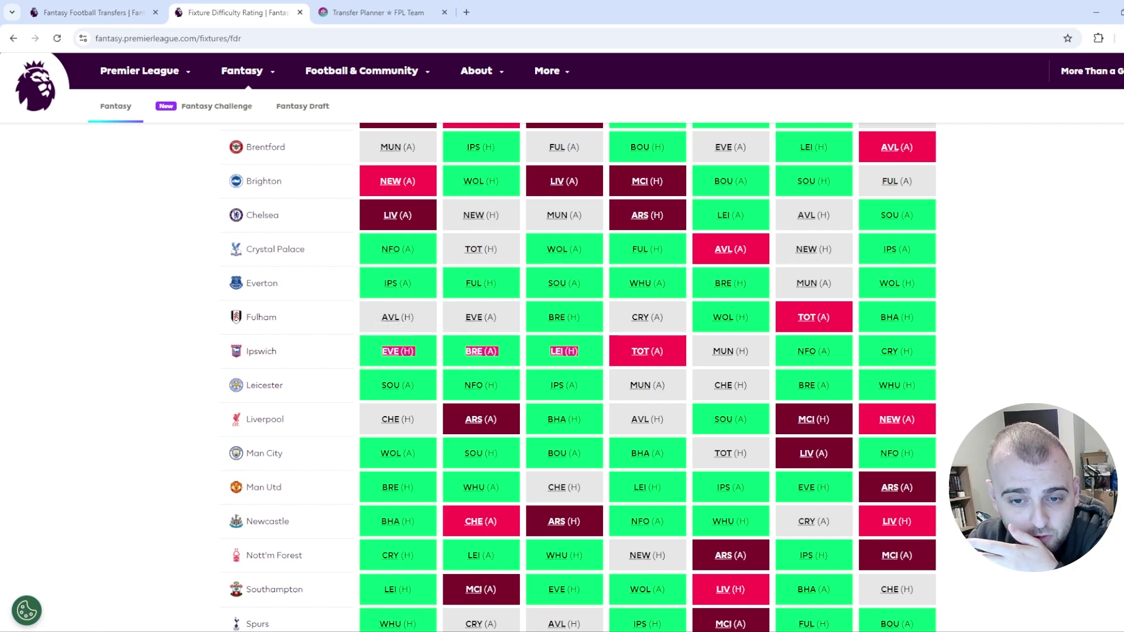
left_click(584, 351)
left_click_drag(380, 453, 648, 453)
left_click(648, 453)
scroll(644, 453, "down", 1)
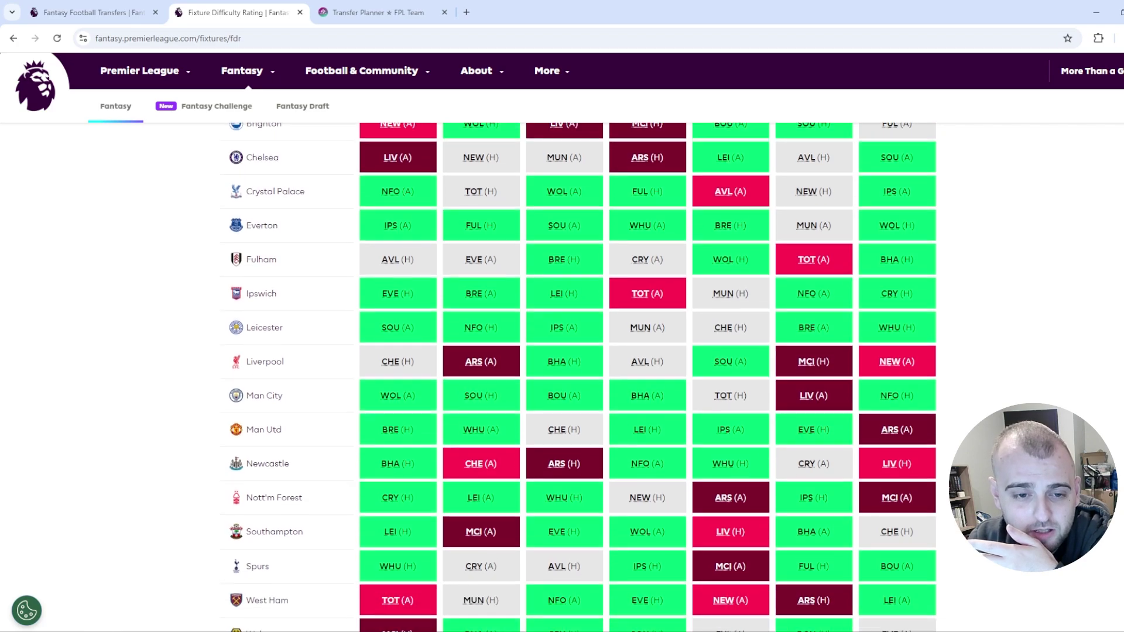
Examine Man Utd's fixtures from Gameweek 8 through Gameweek 13 in the fixture difficulty table.
left_click_drag(404, 427, 816, 427)
double_click(823, 426)
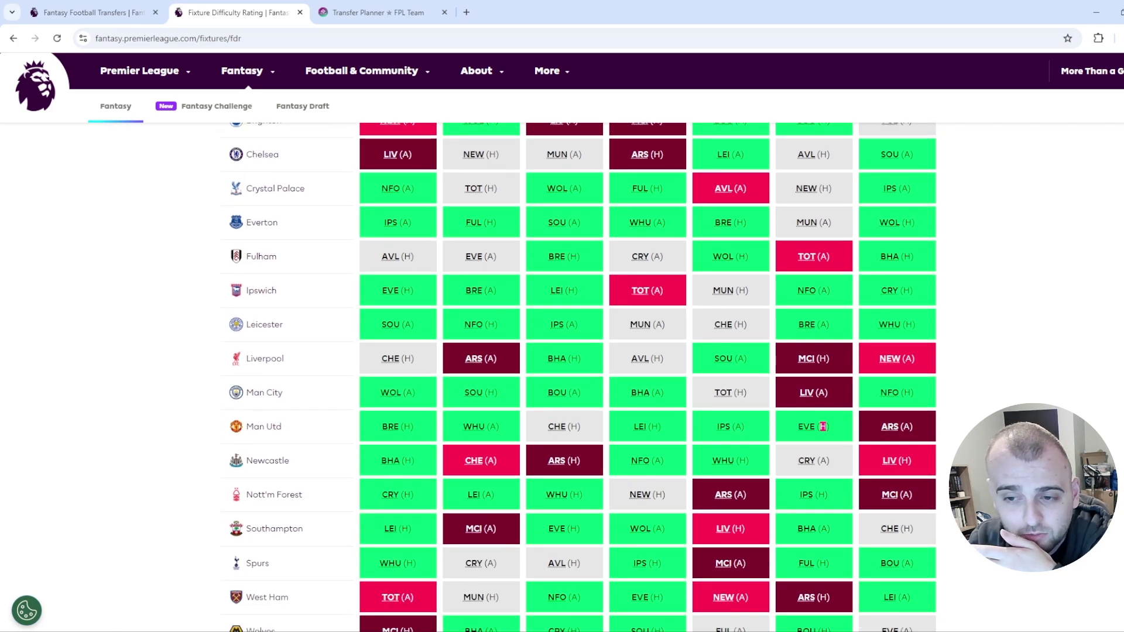
left_click(760, 425)
scroll(761, 426, "up", 4)
scroll(761, 425, "down", 4)
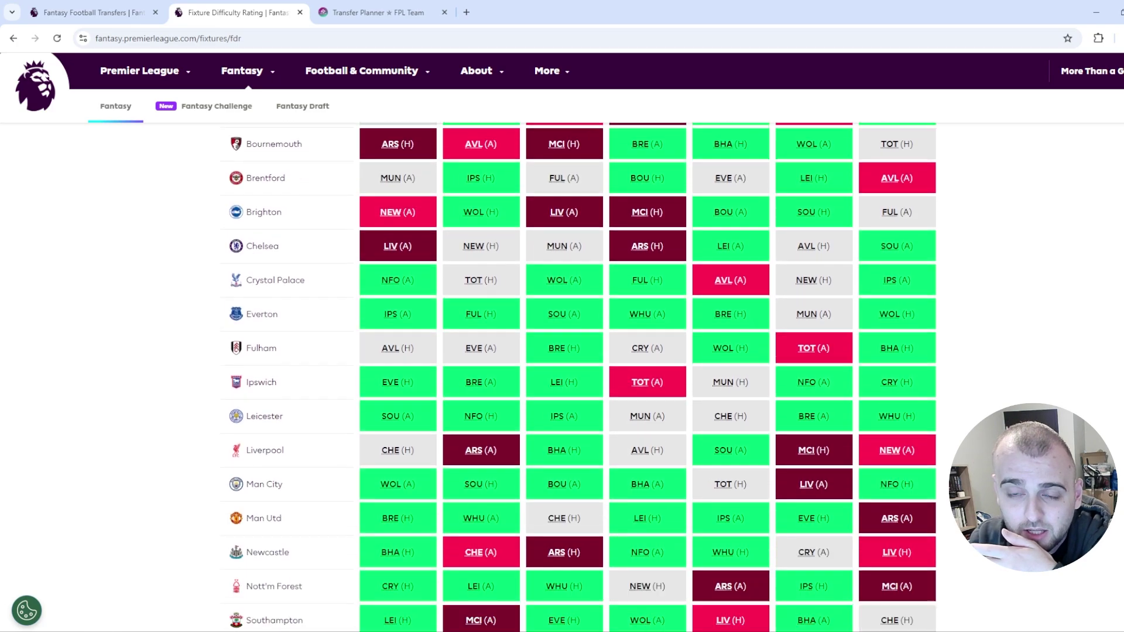
left_click_drag(634, 427, 830, 427)
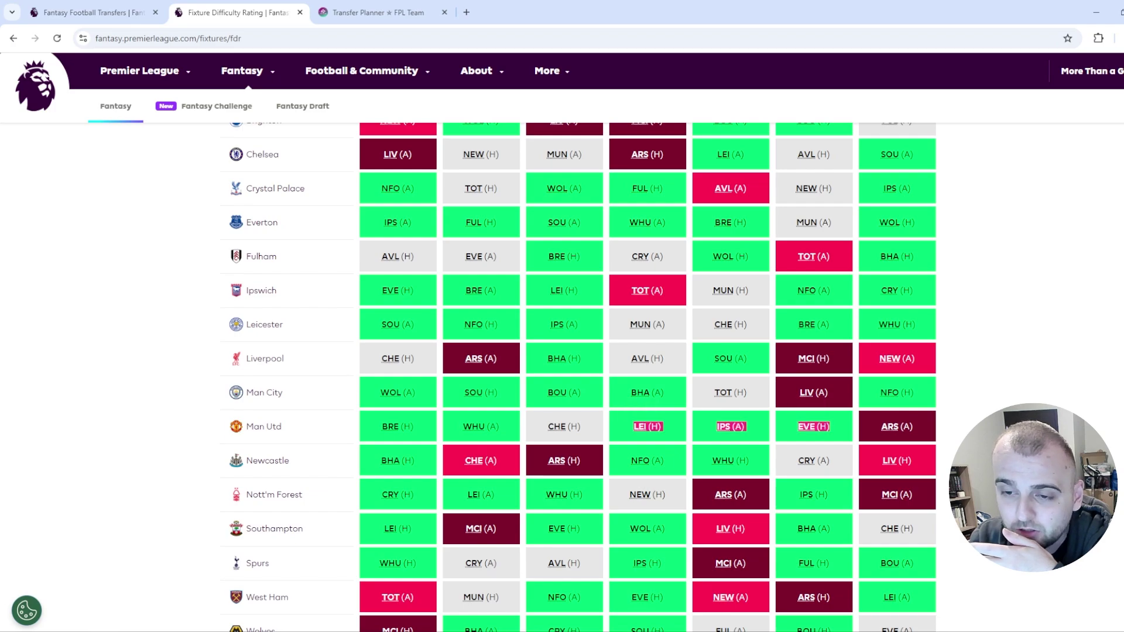
left_click(831, 427)
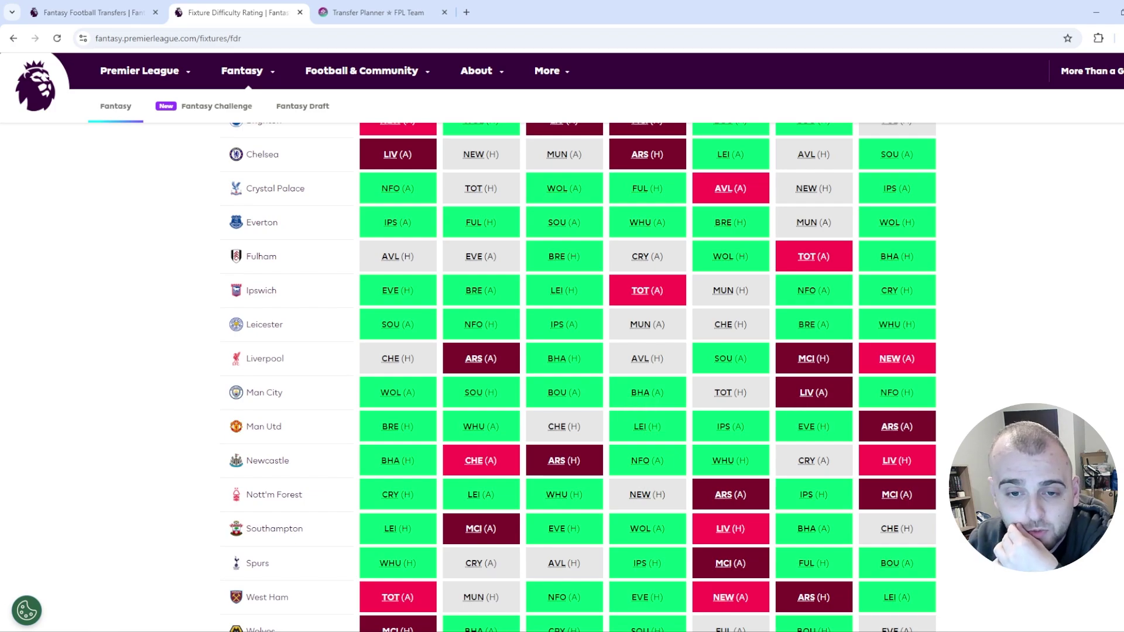
Check the fixture runs of Nott'm Forest, Spurs and Wolves from Gameweek 8 through Gameweek 11.
scroll(578, 376, "down", 1)
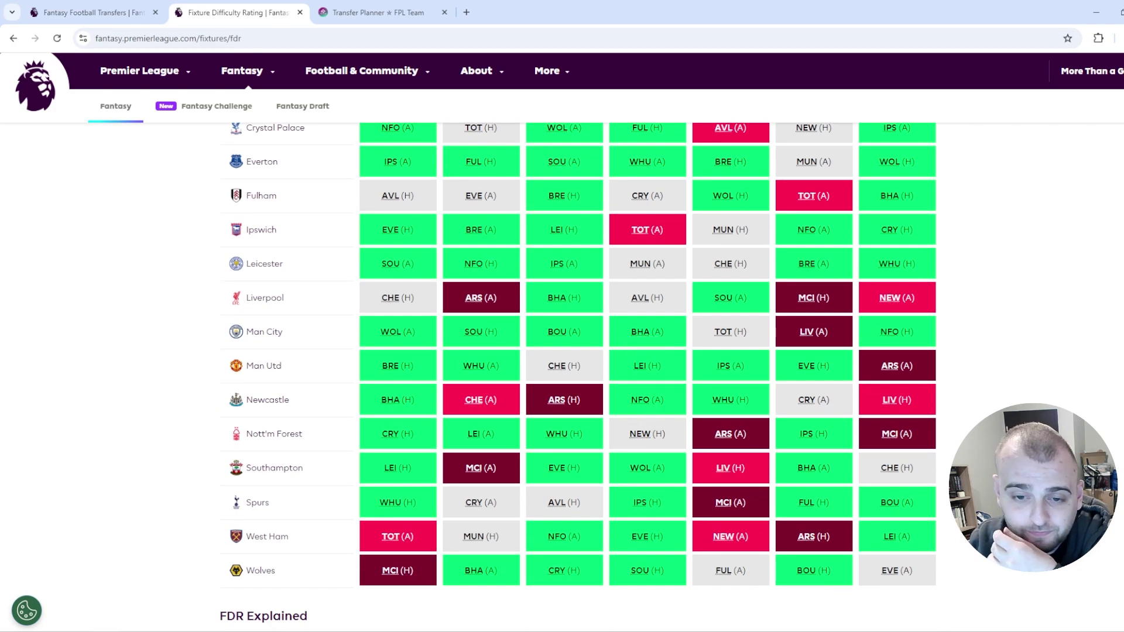
left_click_drag(403, 435, 650, 435)
left_click(649, 434)
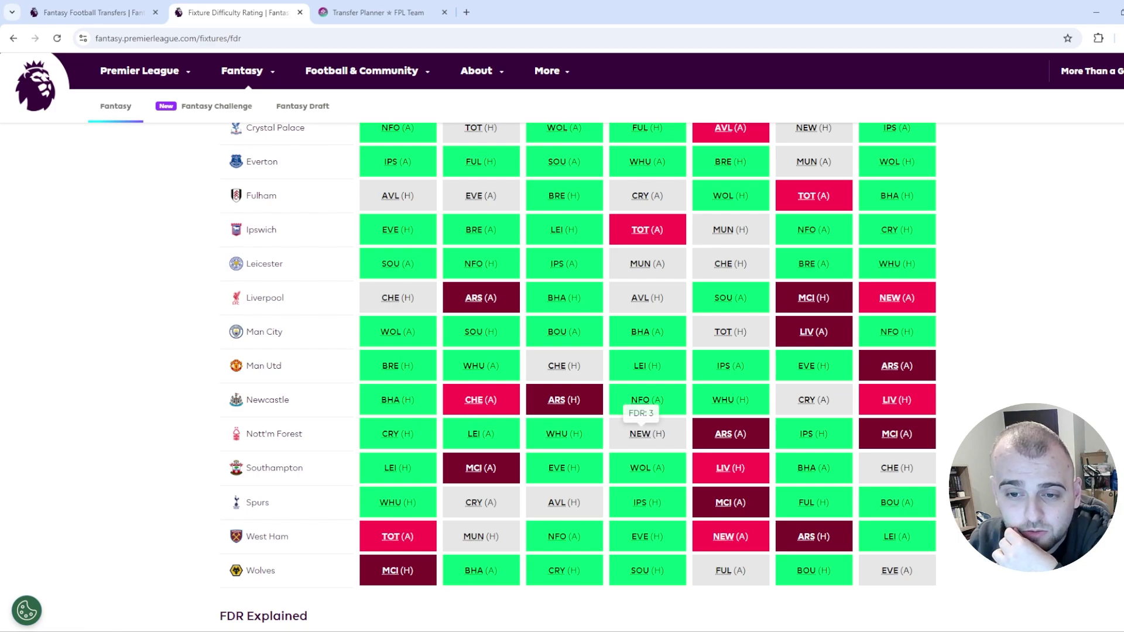
left_click_drag(380, 503, 664, 503)
left_click(665, 503)
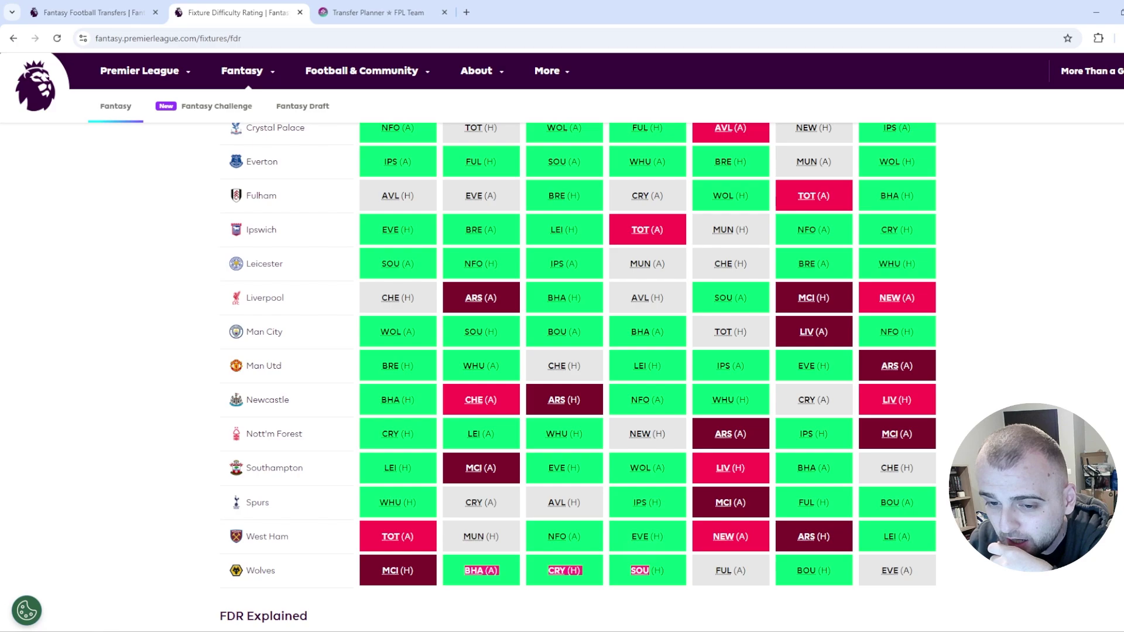
scroll(652, 571, "up", 6)
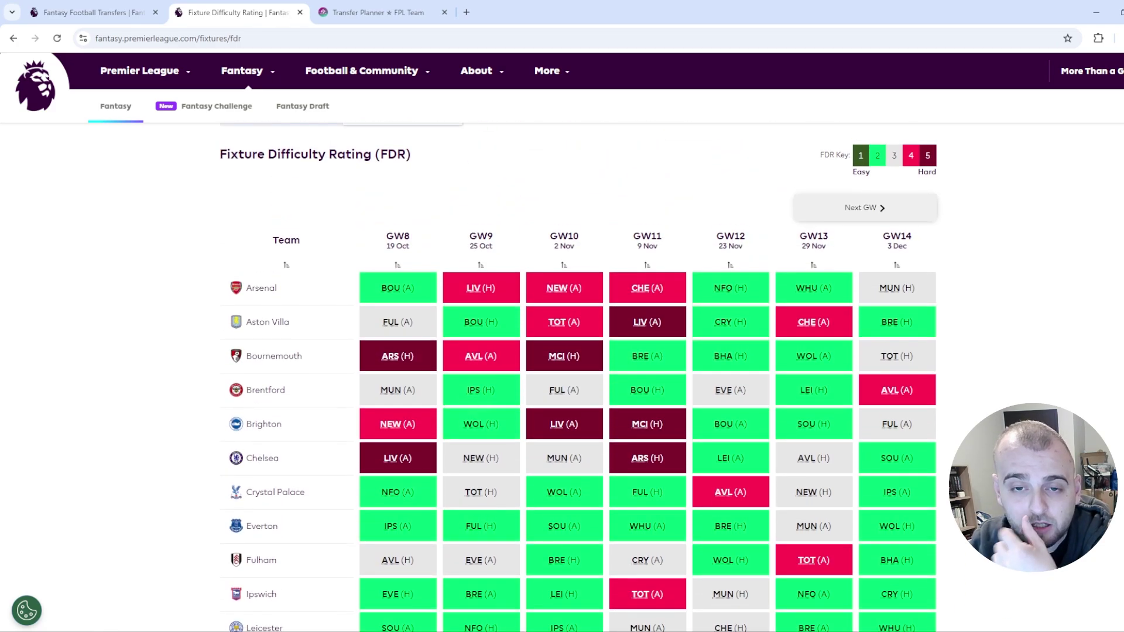
Return to the transfers page and restore goalkeeper Bentley to the squad.
left_click(82, 12)
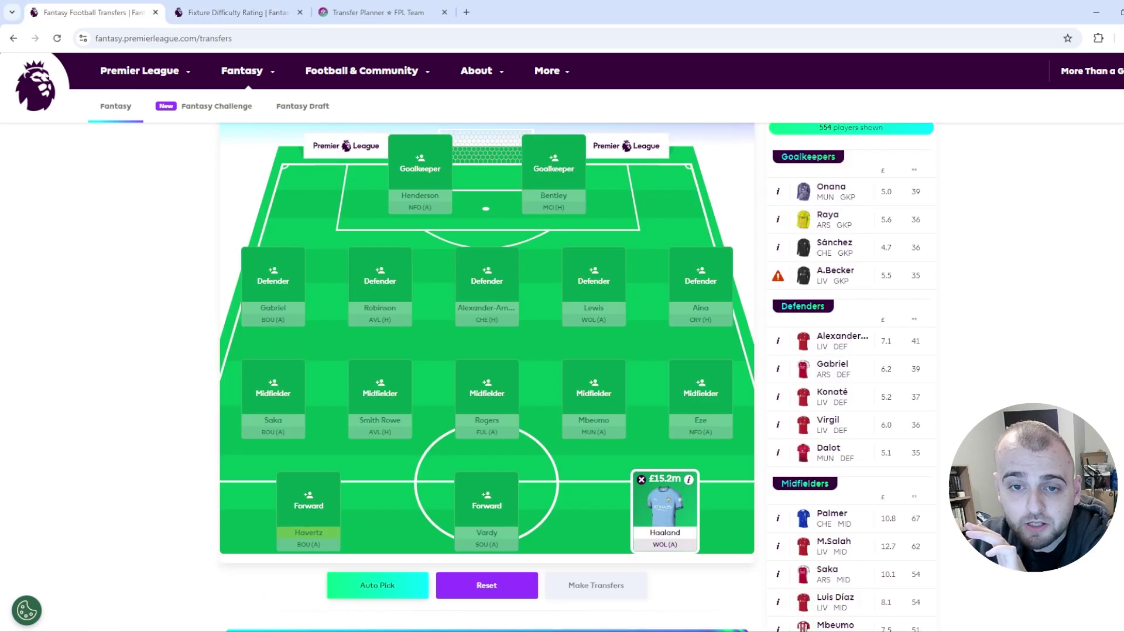
scroll(381, 374, "up", 1)
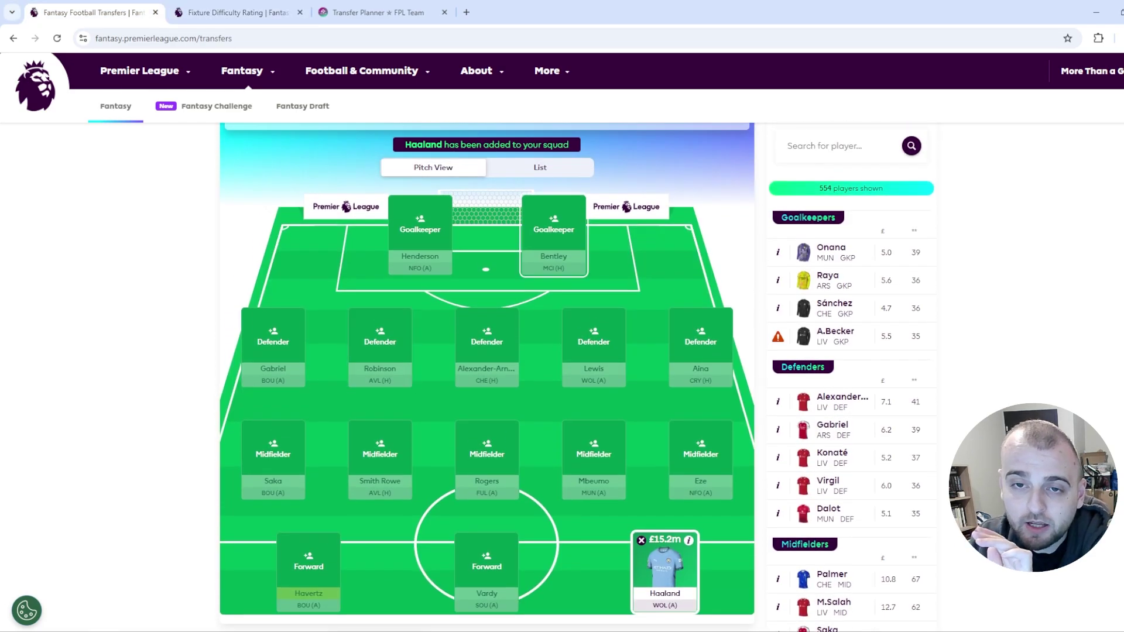
left_click(553, 240)
left_click(579, 320)
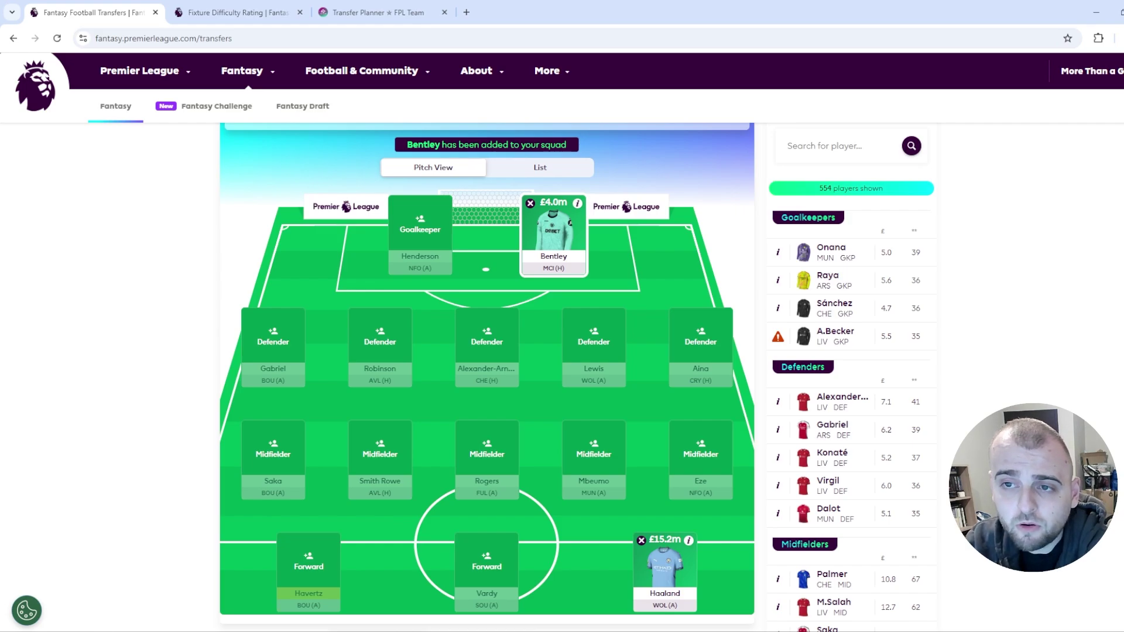
List the goalkeepers sorted by price with a maximum cost of 4.1, and look through the cheapest options.
left_click(420, 225)
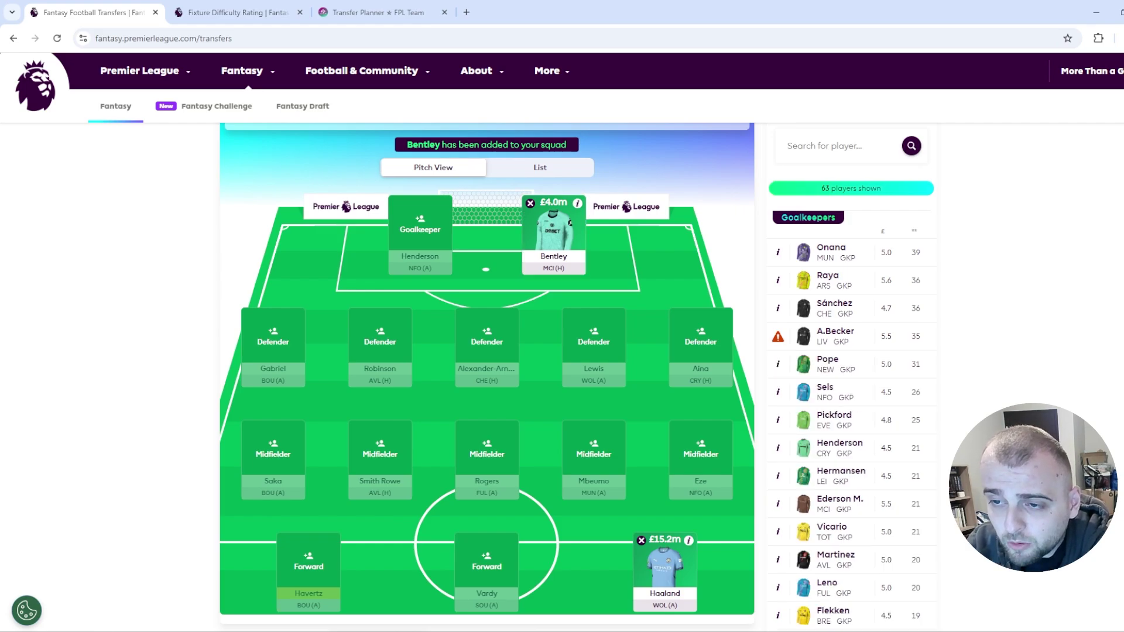
scroll(487, 374, "up", 3)
left_click(849, 237)
left_click(831, 288)
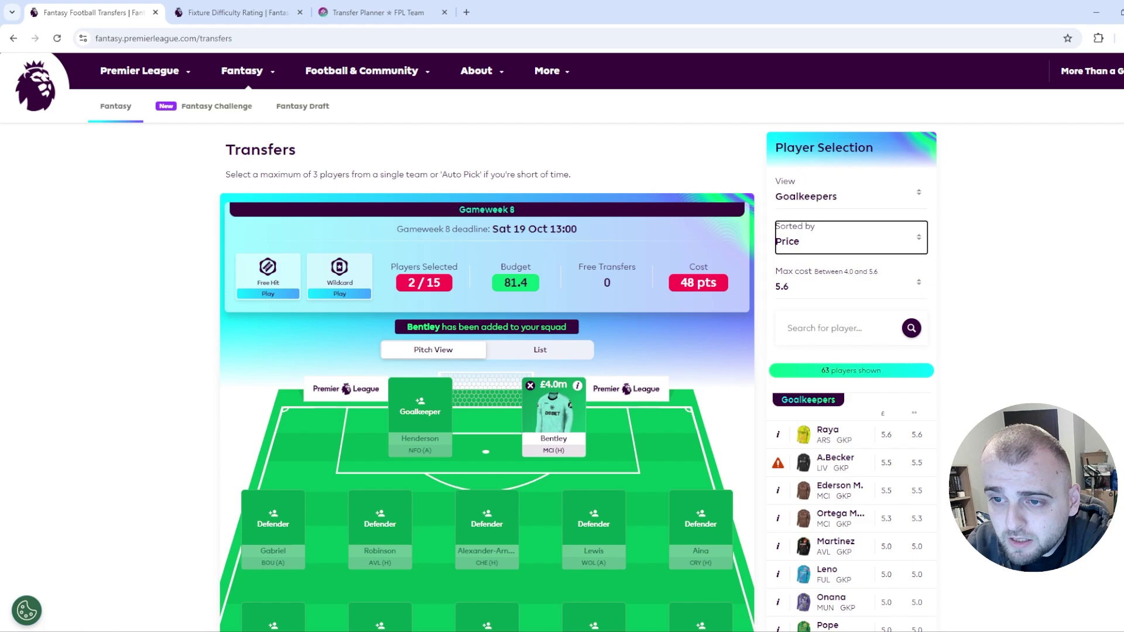
left_click(849, 282)
left_click(851, 351)
scroll(488, 375, "down", 10)
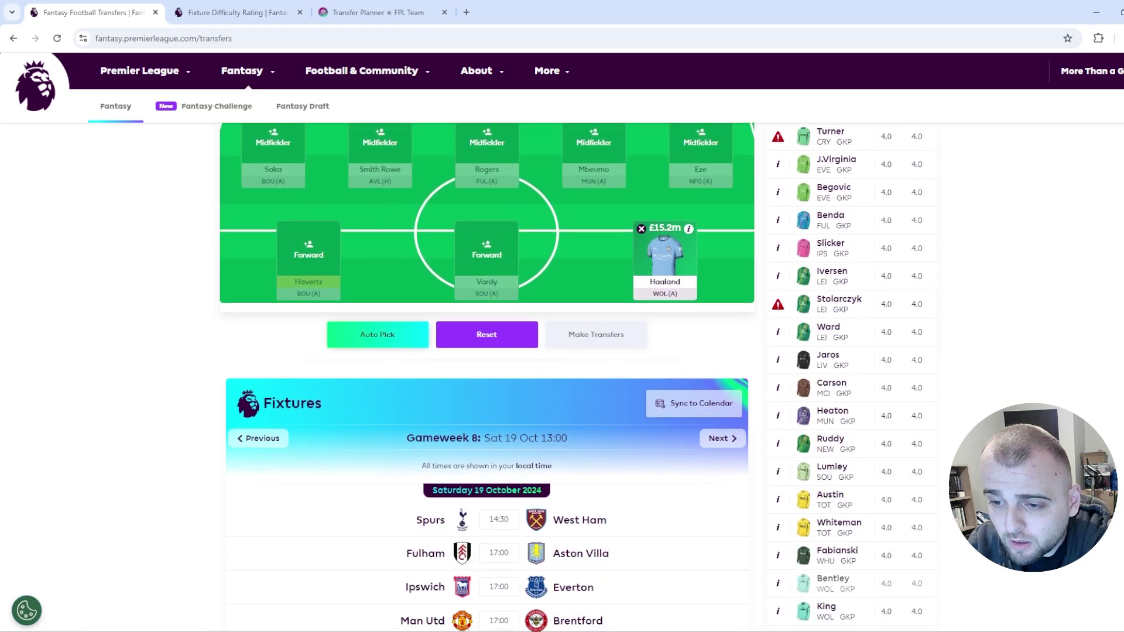
scroll(487, 375, "up", 8)
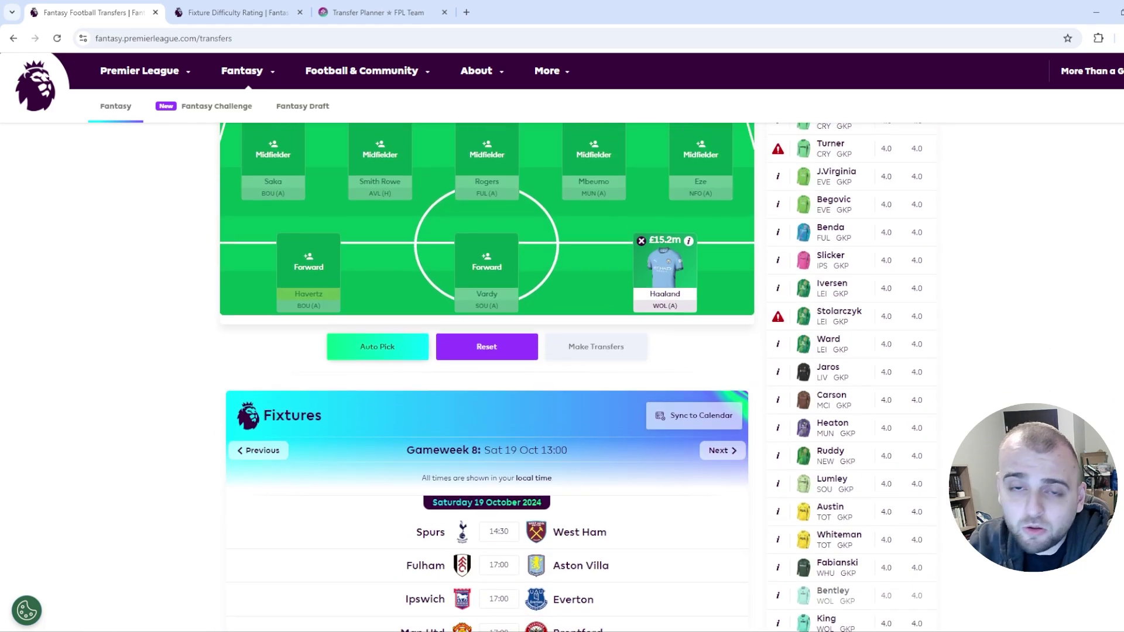
Set the maximum cost filter for goalkeepers back to 5.6.
left_click(841, 268)
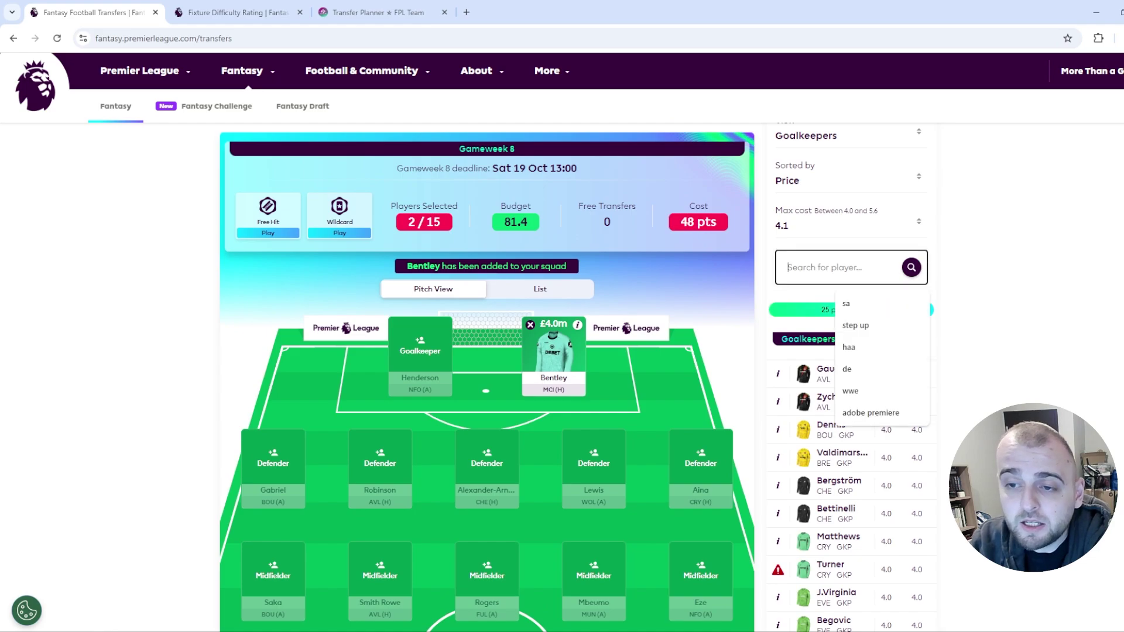
left_click(963, 246)
left_click(851, 224)
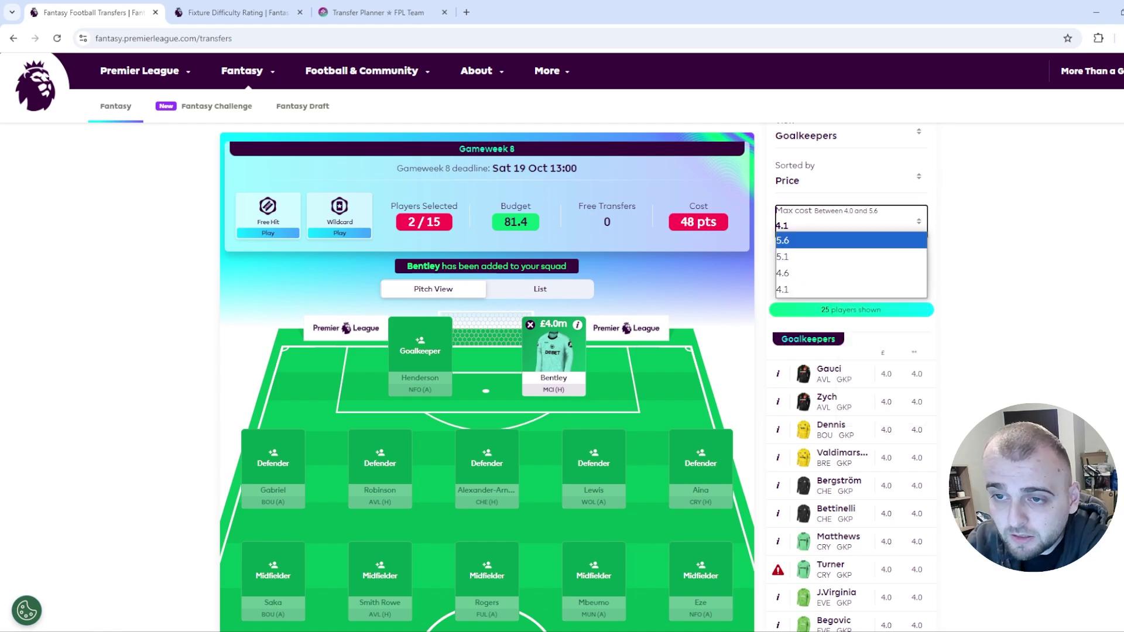
left_click(851, 241)
Show the midfielders in the player selection and add Palmer to the squad.
left_click(851, 135)
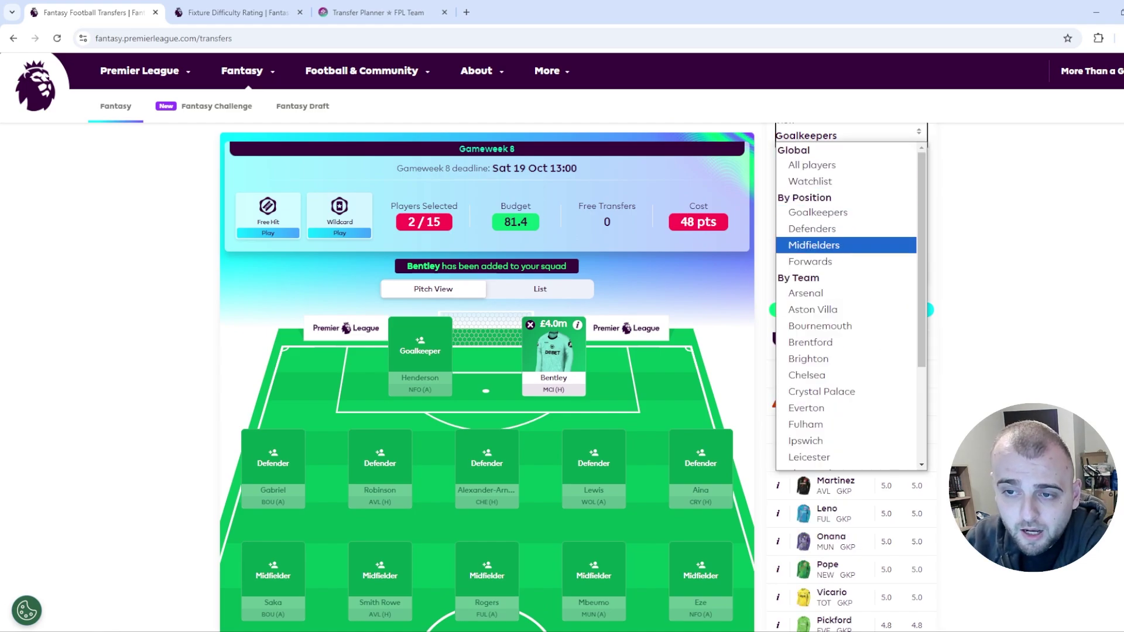
left_click(814, 245)
scroll(814, 245, "down", 4)
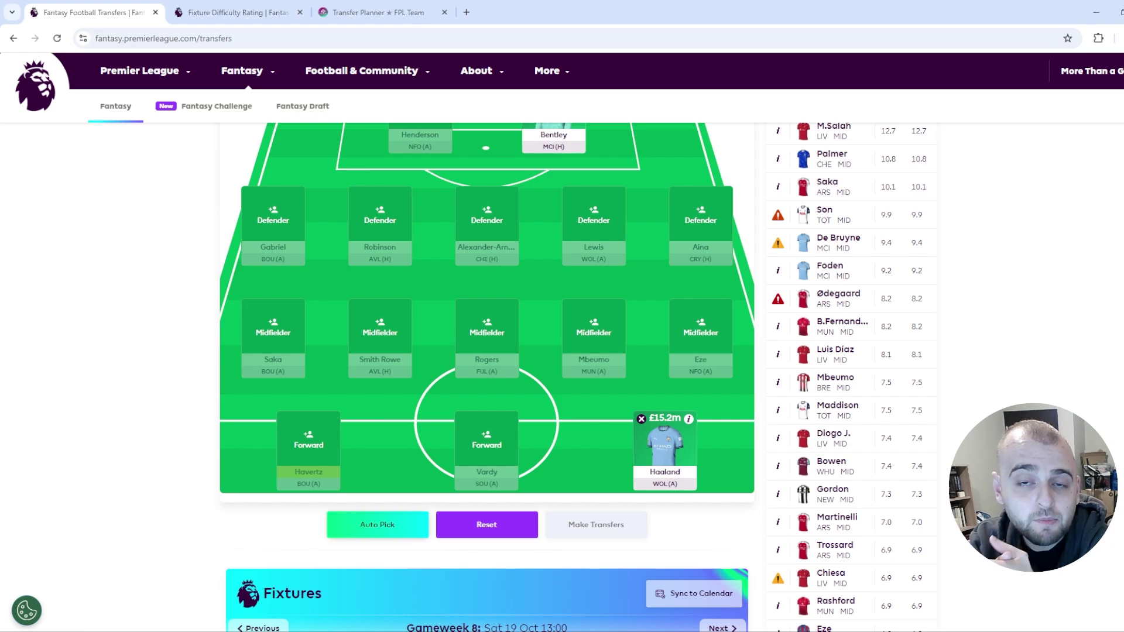
scroll(486, 375, "up", 2)
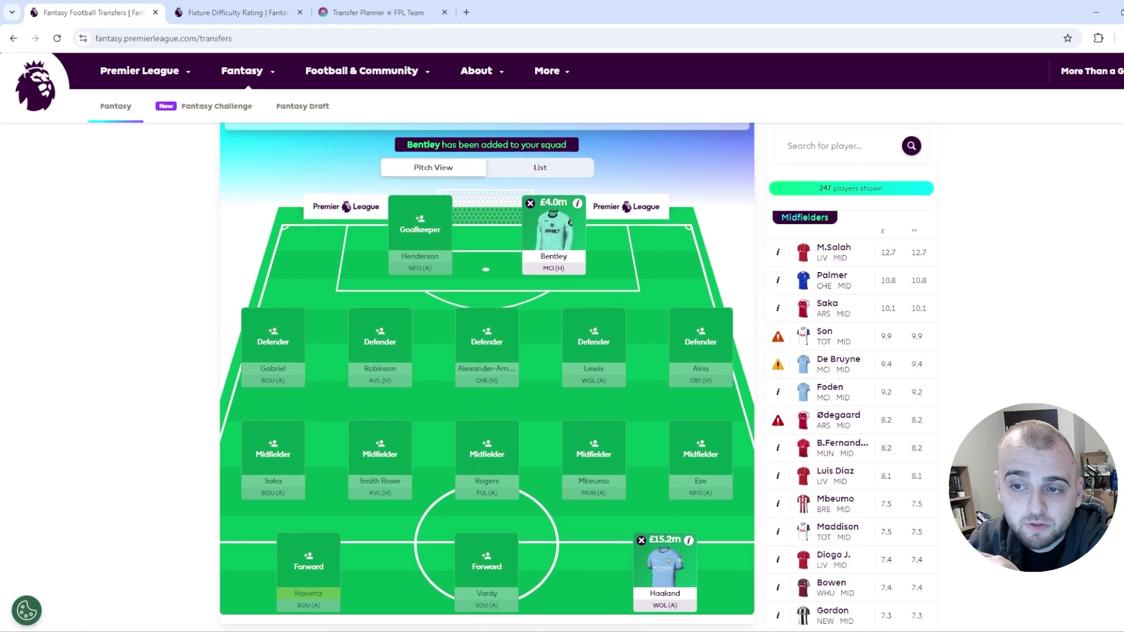
left_click(833, 280)
left_click(590, 336)
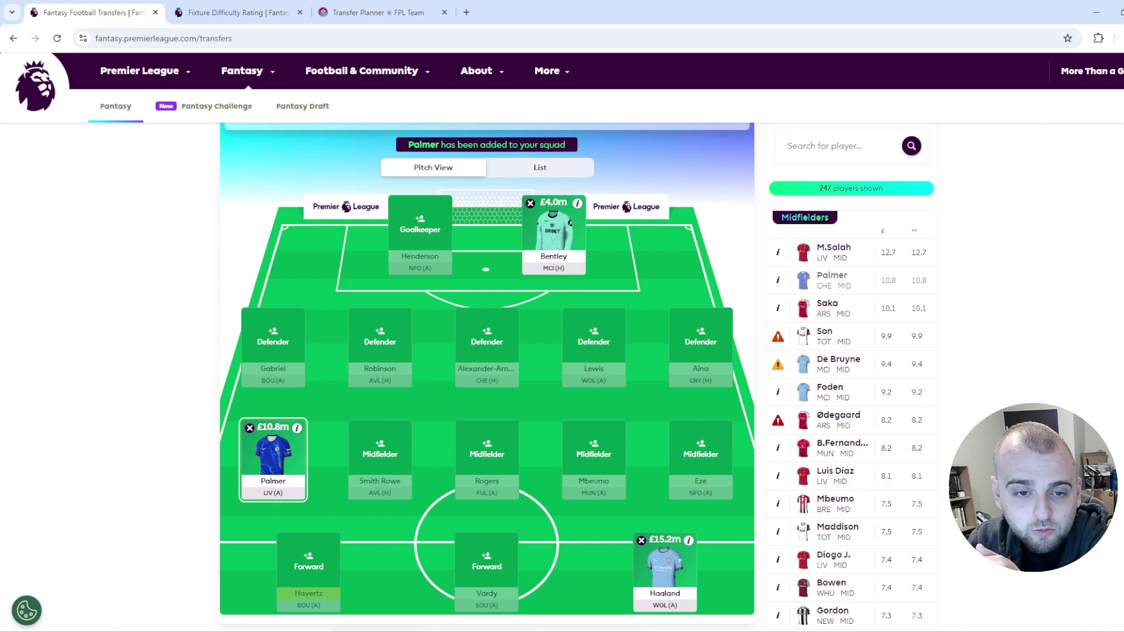
Open Palmer's player information and review his upcoming fixtures and his points history.
left_click(297, 429)
left_click(633, 361)
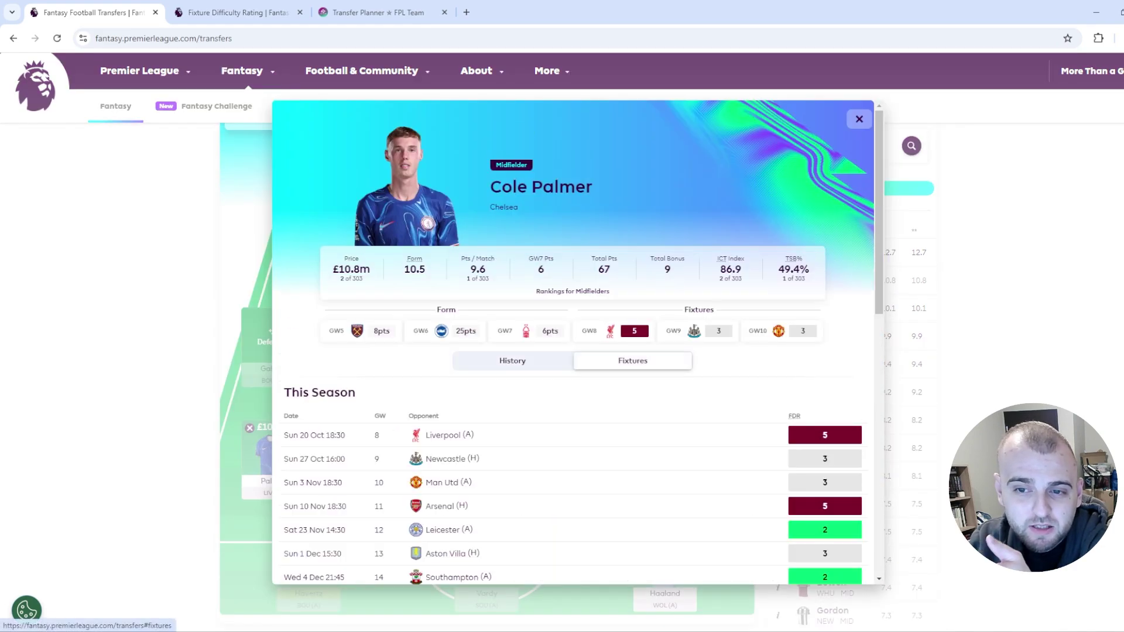
scroll(578, 343, "down", 2)
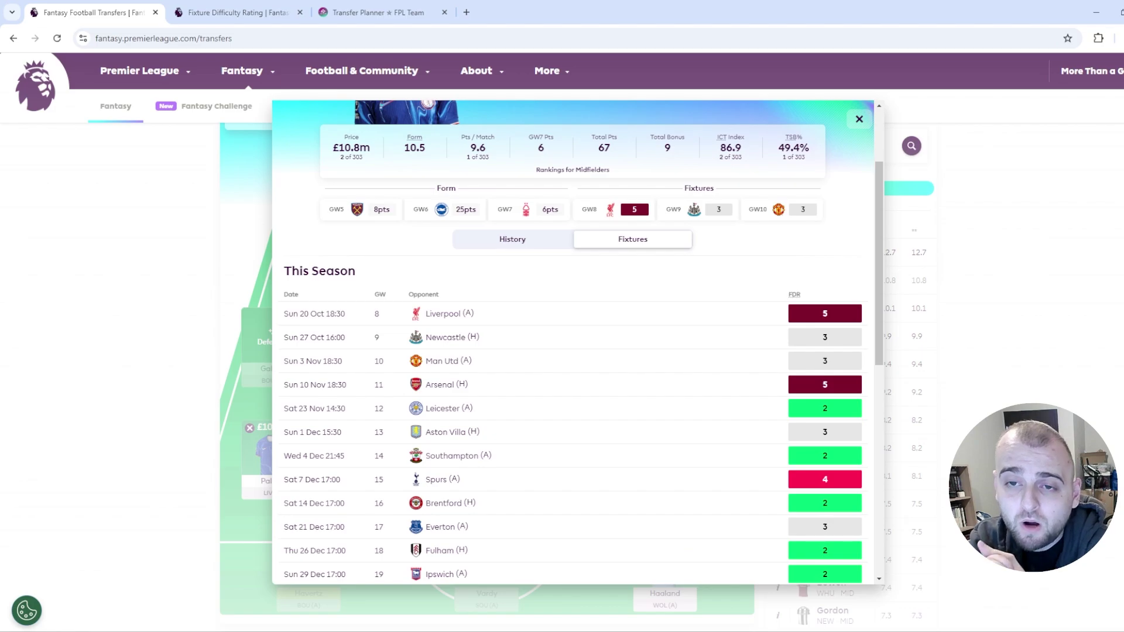
left_click(512, 239)
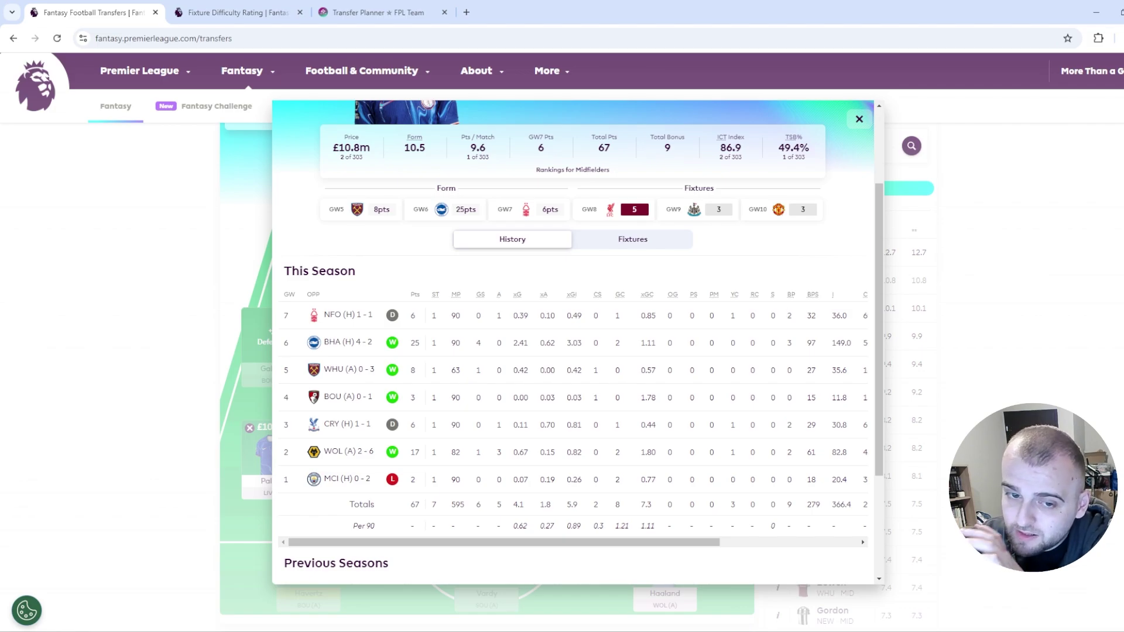
scroll(512, 360, "up", 2)
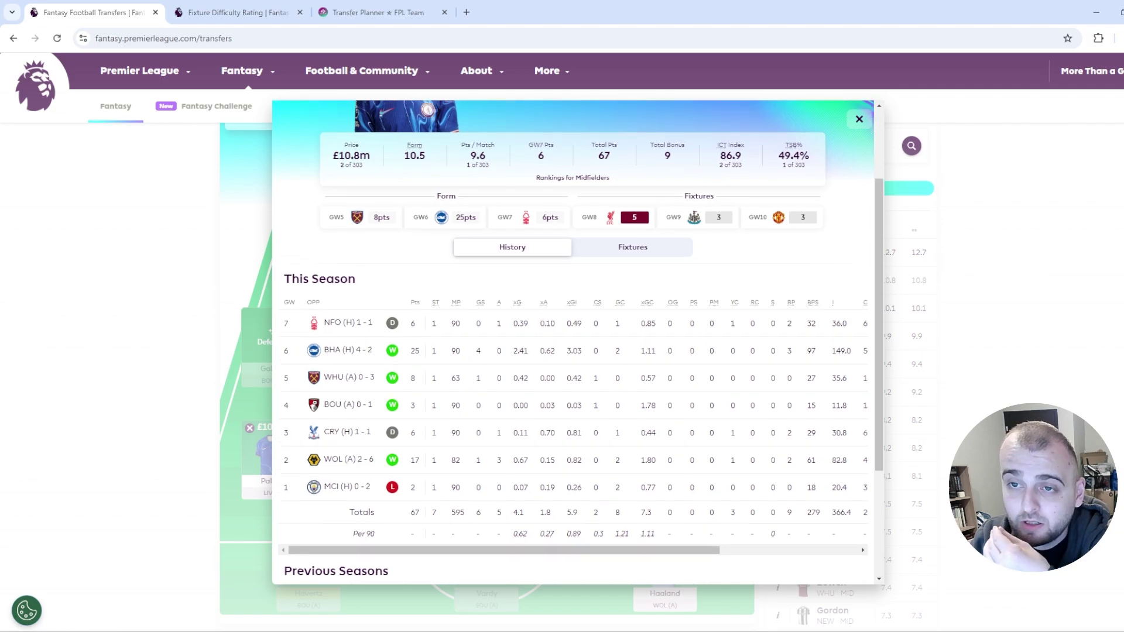
scroll(513, 361, "down", 3)
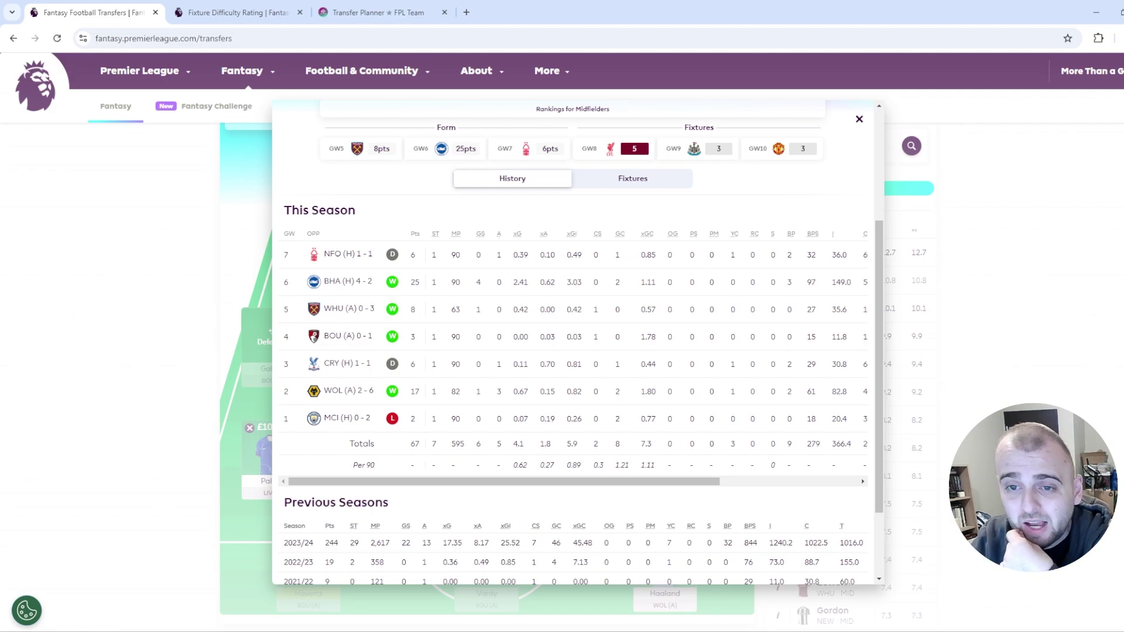
Go back to Palmer's fixture list, check his opponents in Gameweeks 11, 12 and 14, and close his player information.
left_click(633, 178)
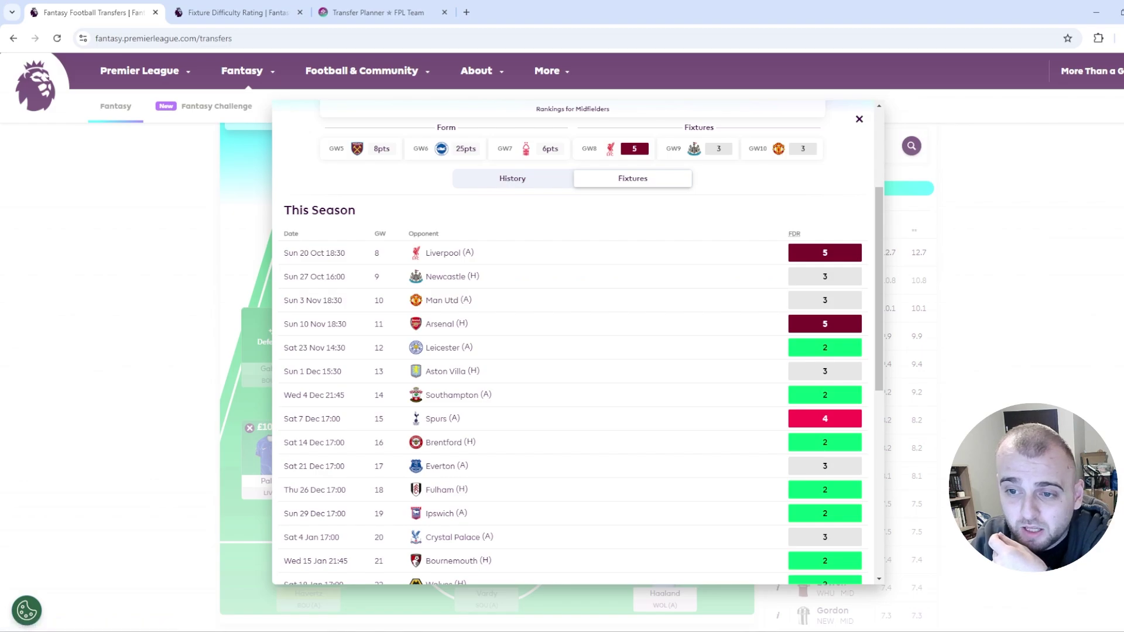
left_click_drag(469, 324, 474, 348)
left_click(469, 325)
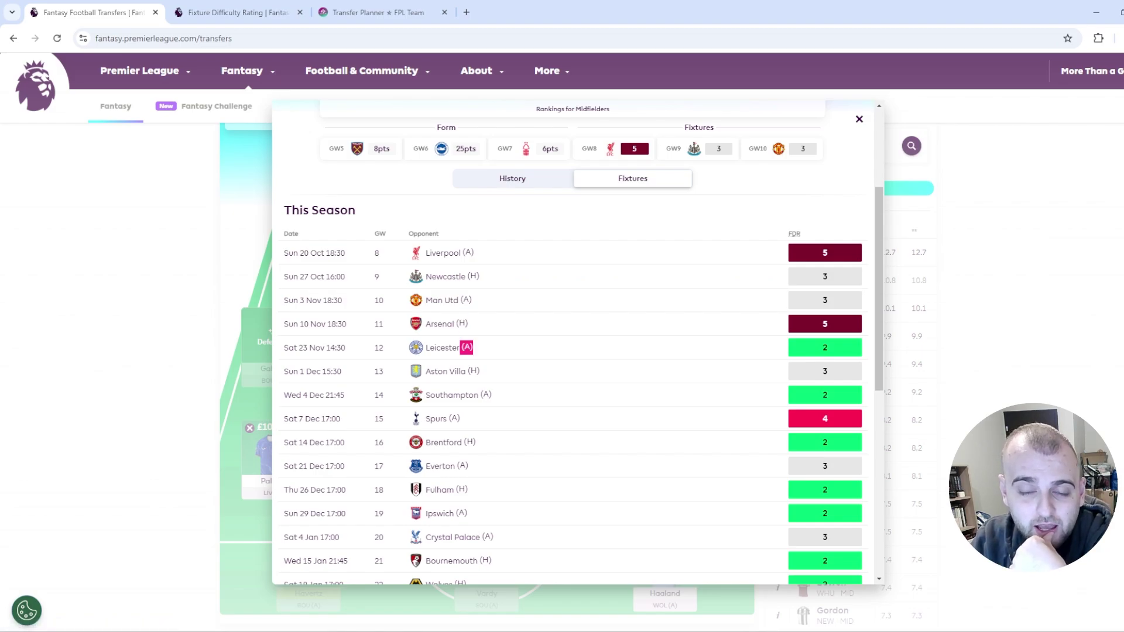
left_click(468, 348)
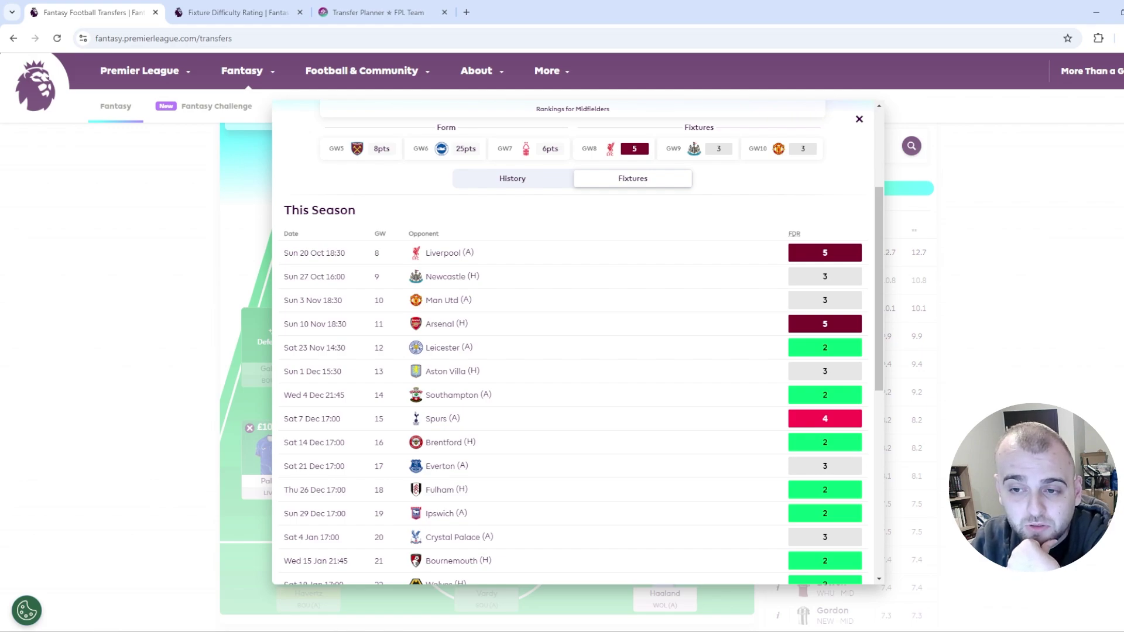
left_click_drag(461, 348, 474, 348)
left_click(469, 348)
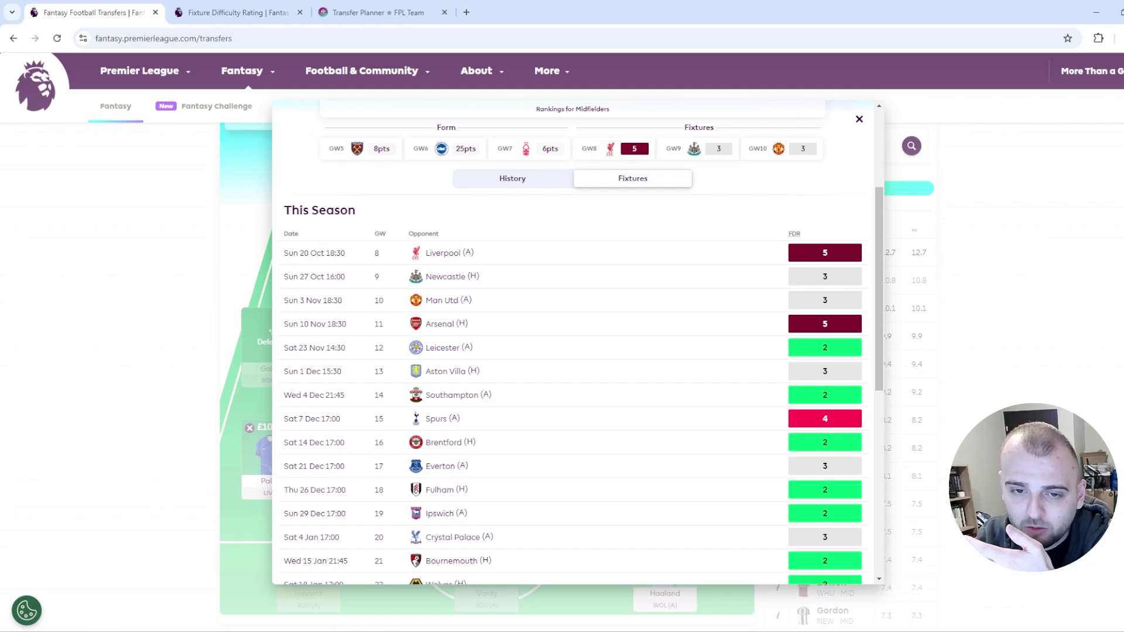
left_click_drag(488, 395, 495, 395)
left_click(492, 395)
scroll(491, 395, "down", 2)
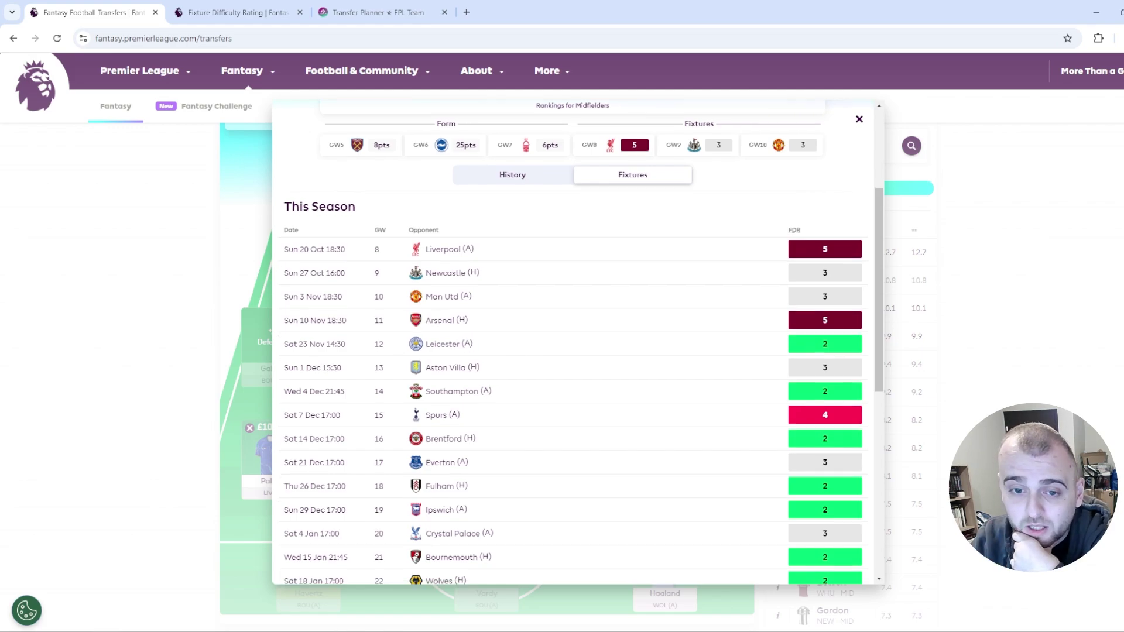
scroll(578, 342, "up", 3)
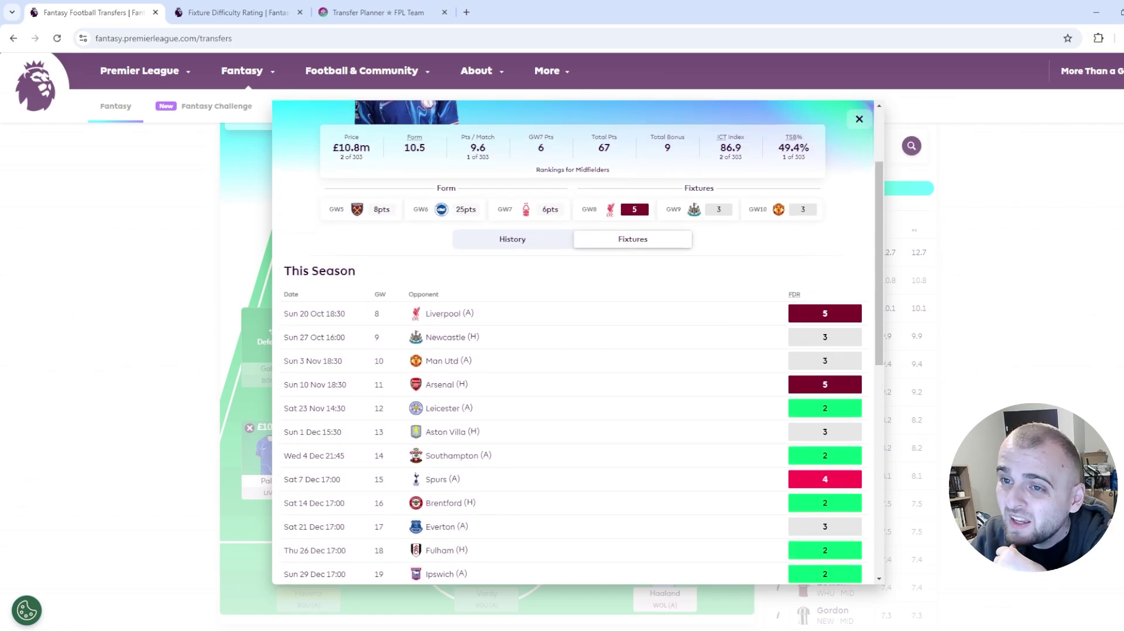
key("Escape")
Add Mbeumo to the squad as a midfielder and open his player information.
scroll(487, 375, "down", 1)
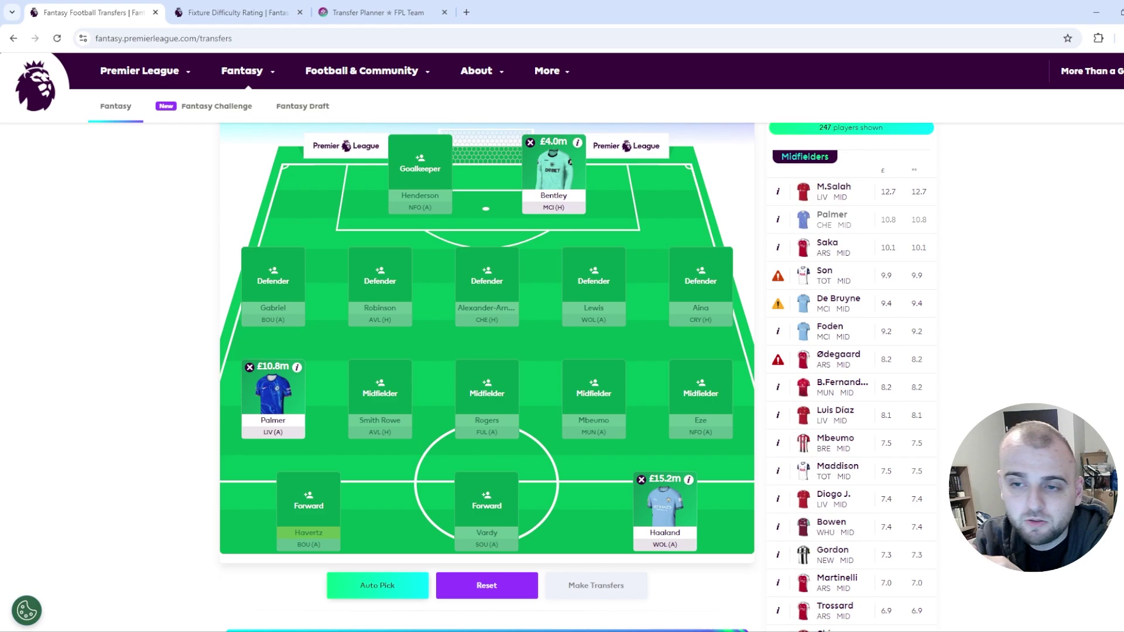
left_click(835, 444)
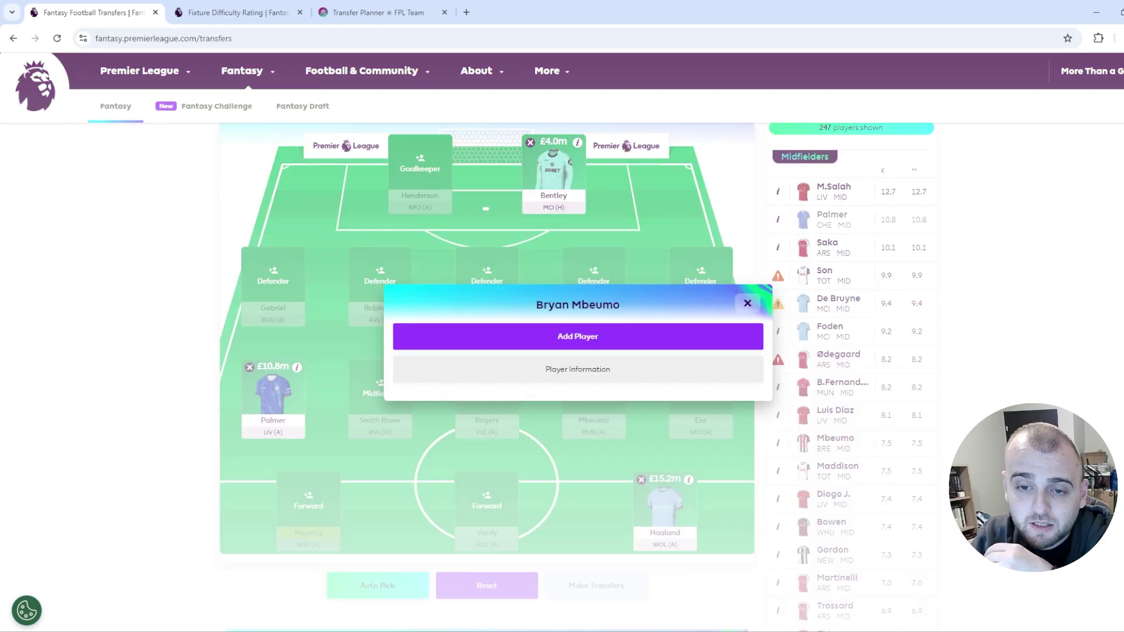
left_click(578, 337)
left_click(618, 368)
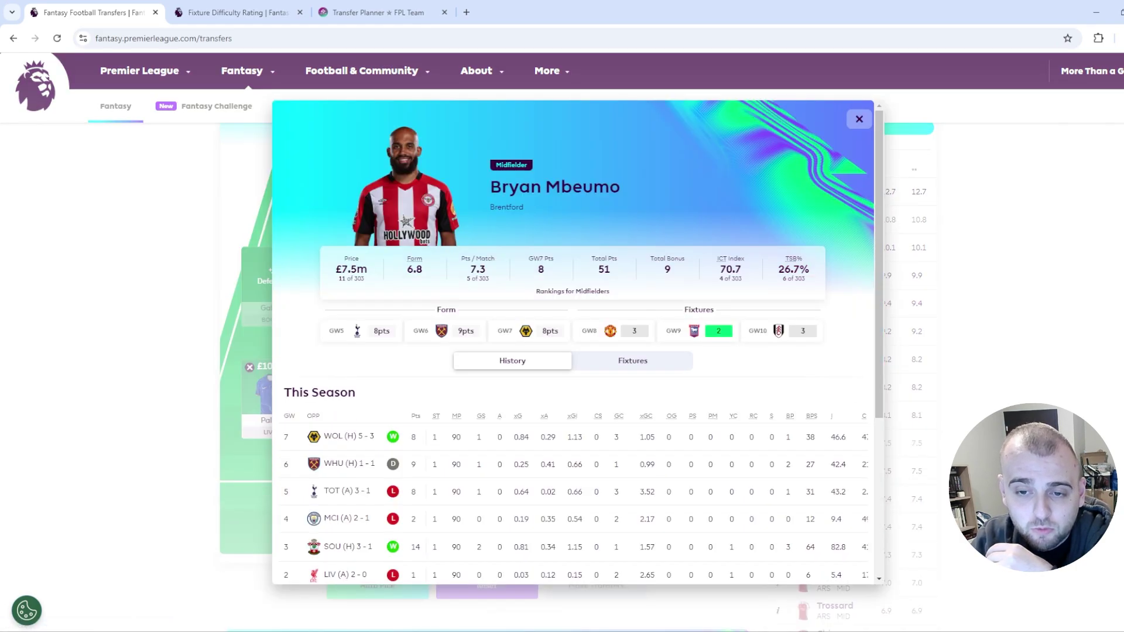
Review Mbeumo's season totals and previous-season figures, and close his player information.
scroll(617, 368, "down", 3)
scroll(578, 342, "down", 1)
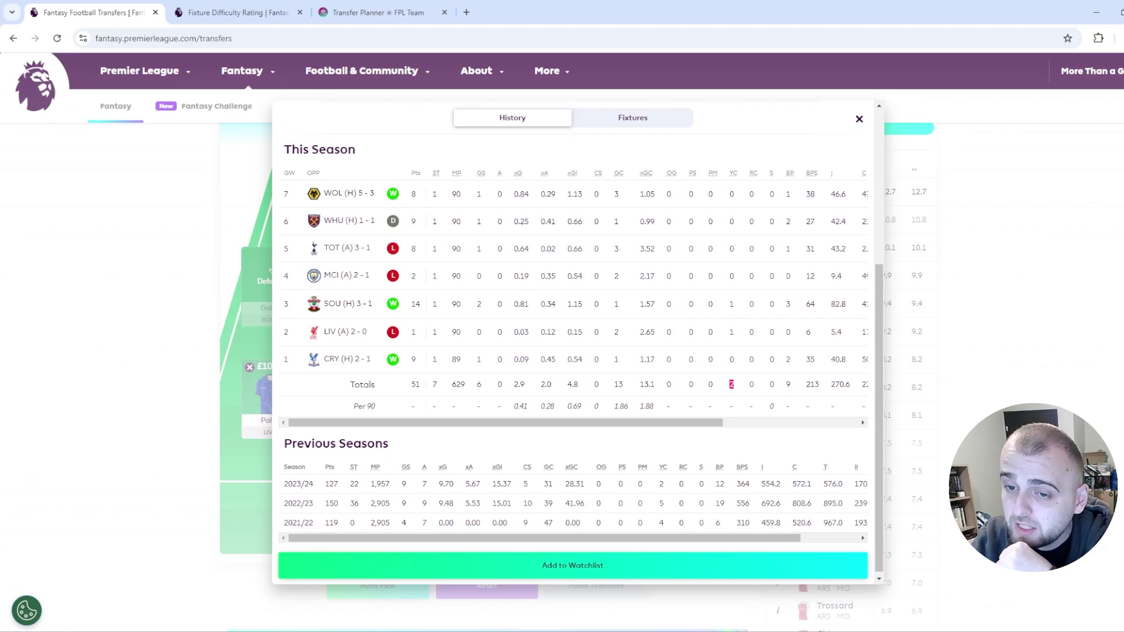
key("Escape")
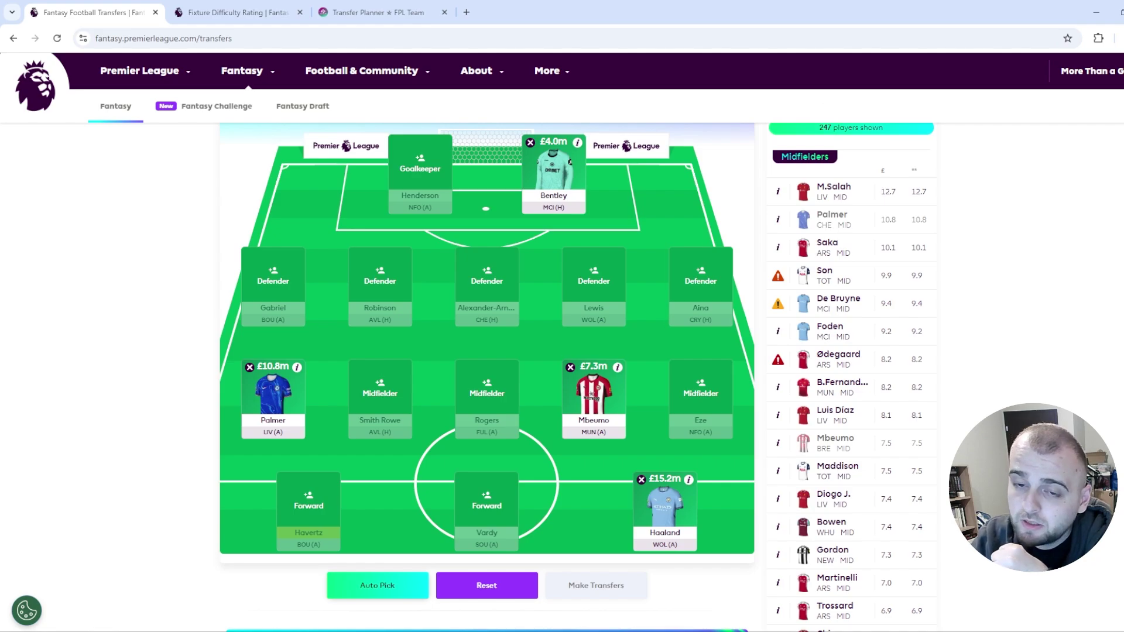
Reopen Mbeumo's player information, examine his match-by-match statistics for Gameweeks 5 to 7, and close it.
left_click(618, 367)
scroll(618, 368, "down", 2)
scroll(618, 368, "up", 1)
scroll(618, 368, "down", 1)
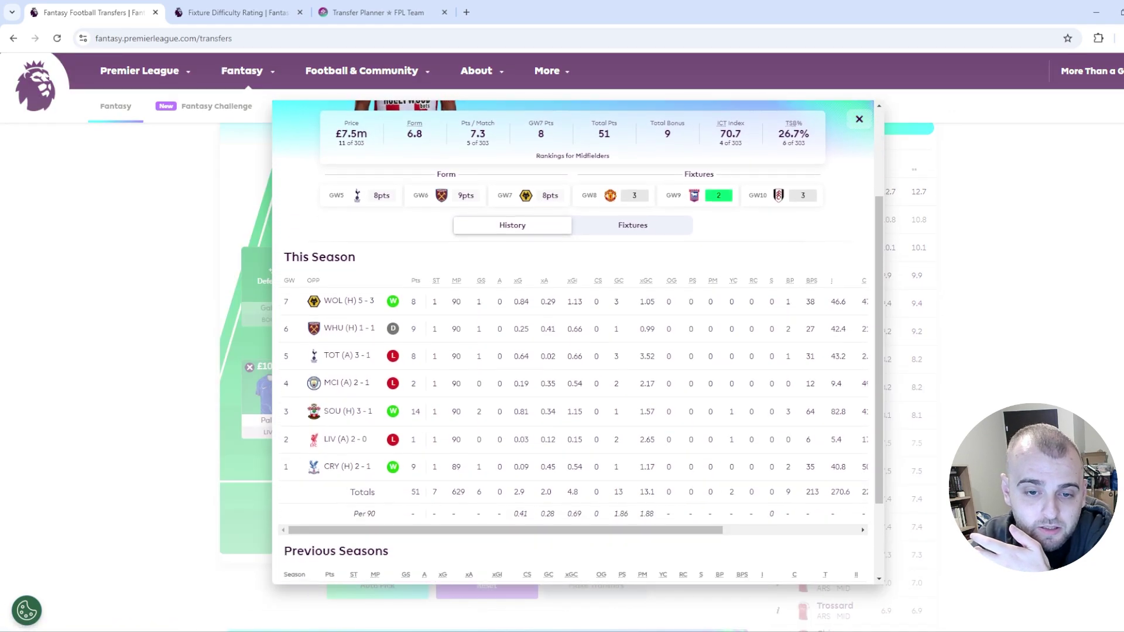
scroll(618, 368, "down", 1)
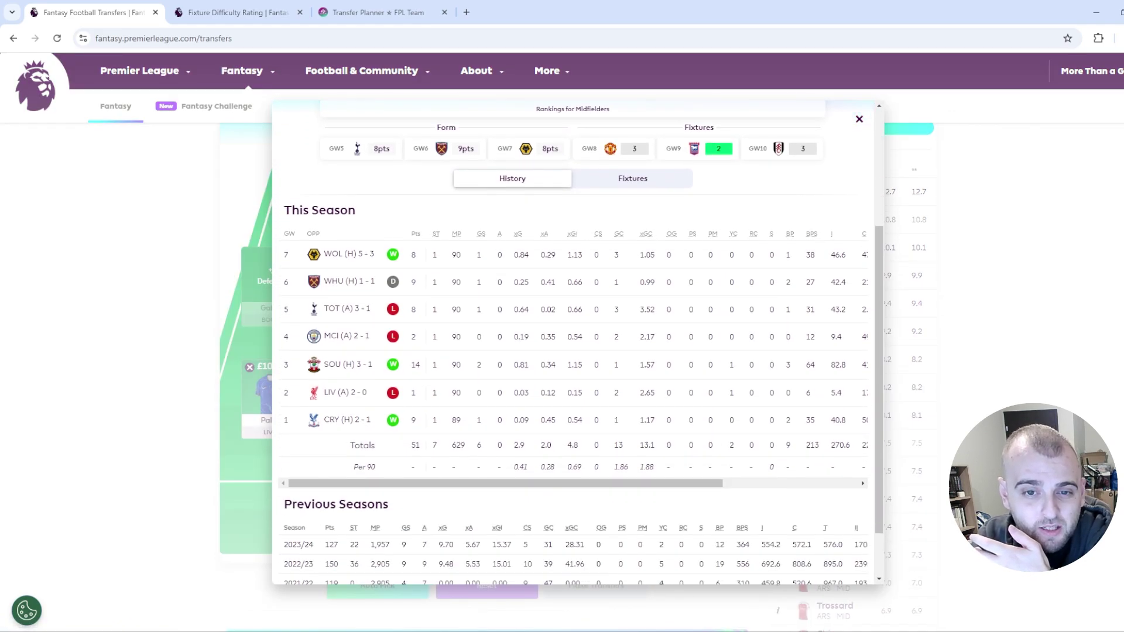
left_click_drag(802, 255, 864, 312)
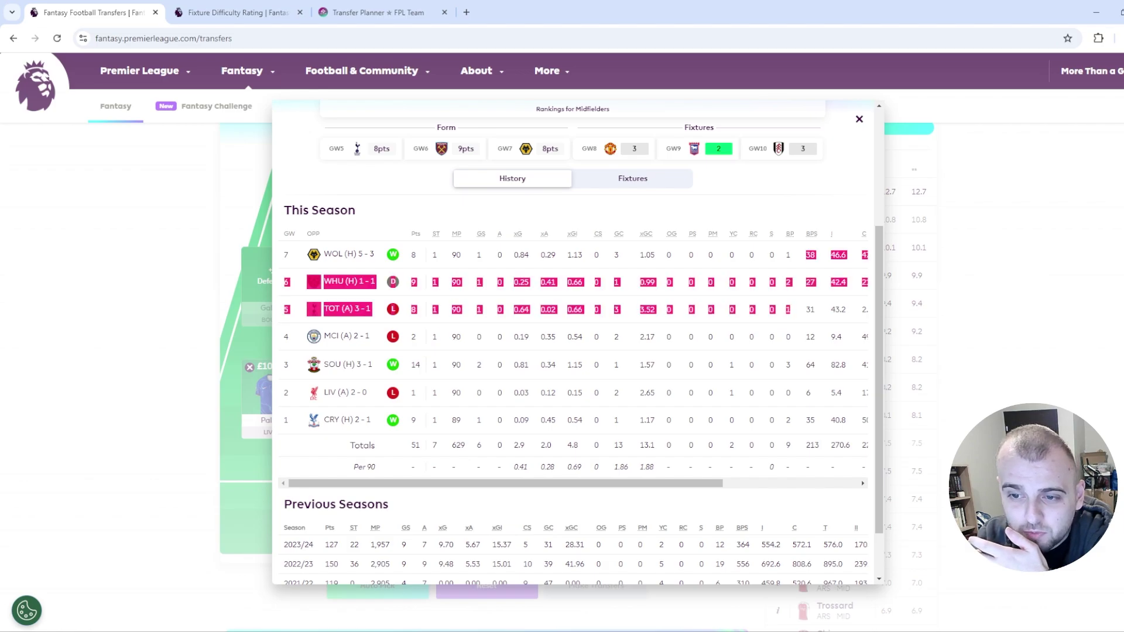
left_click(864, 311)
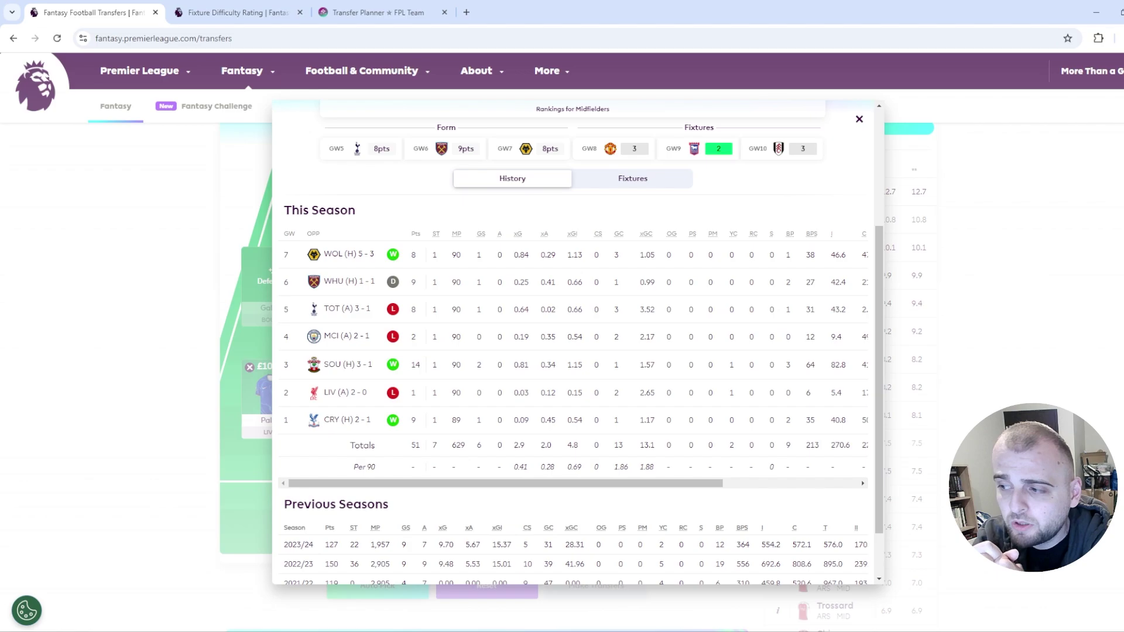
key("Escape")
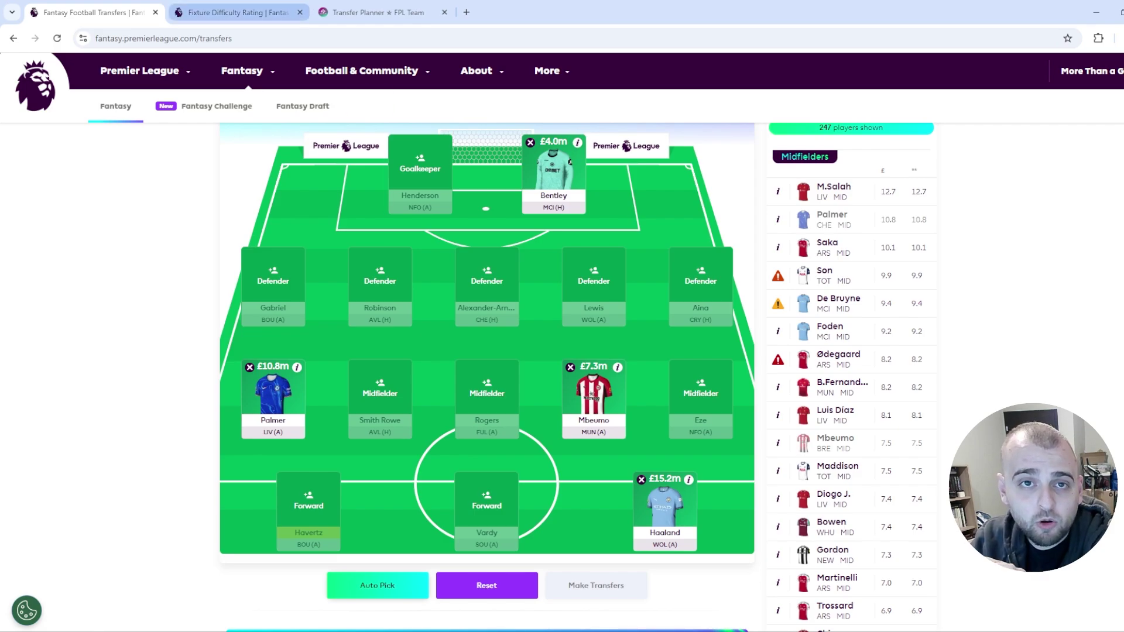
Examine the teams' upcoming fixtures in the Fixture Difficulty Rating table and return to the transfers page.
left_click(239, 12)
scroll(578, 378, "down", 1)
scroll(651, 510, "down", 7)
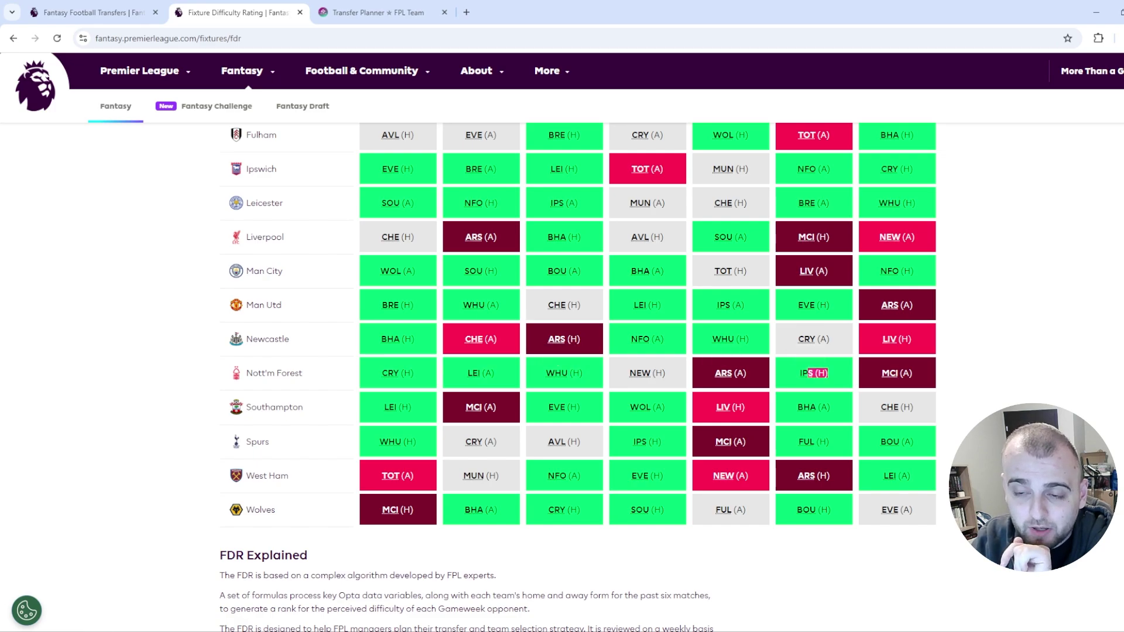
scroll(648, 375, "up", 3)
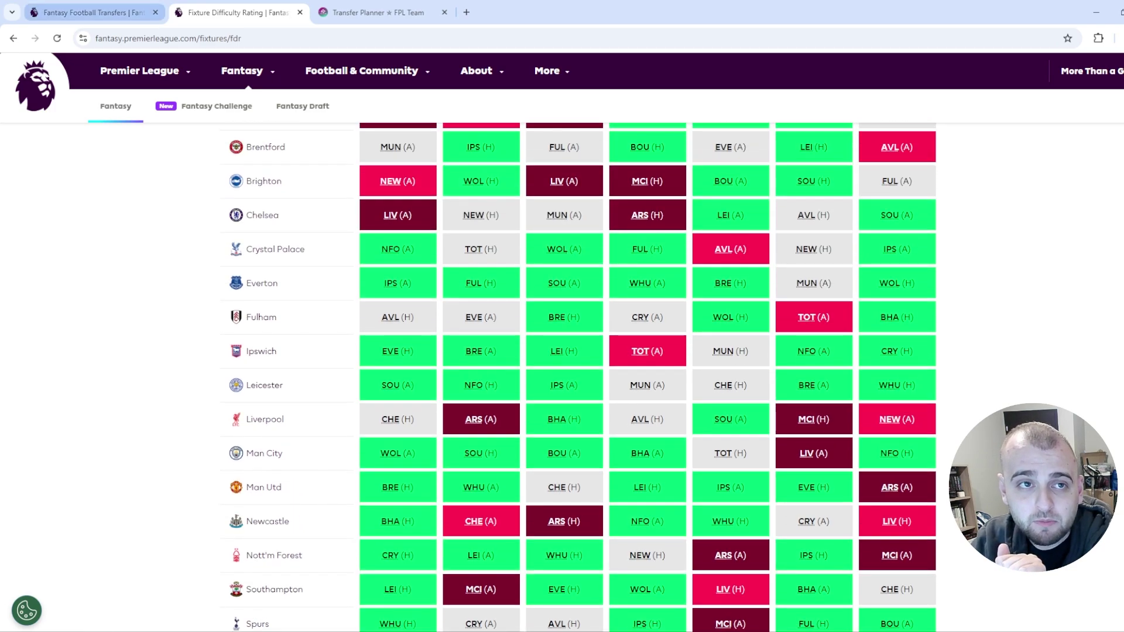
left_click(95, 12)
Search for "ain" among all players and add the Nott'm Forest defender Aina to the squad.
scroll(820, 269, "up", 3)
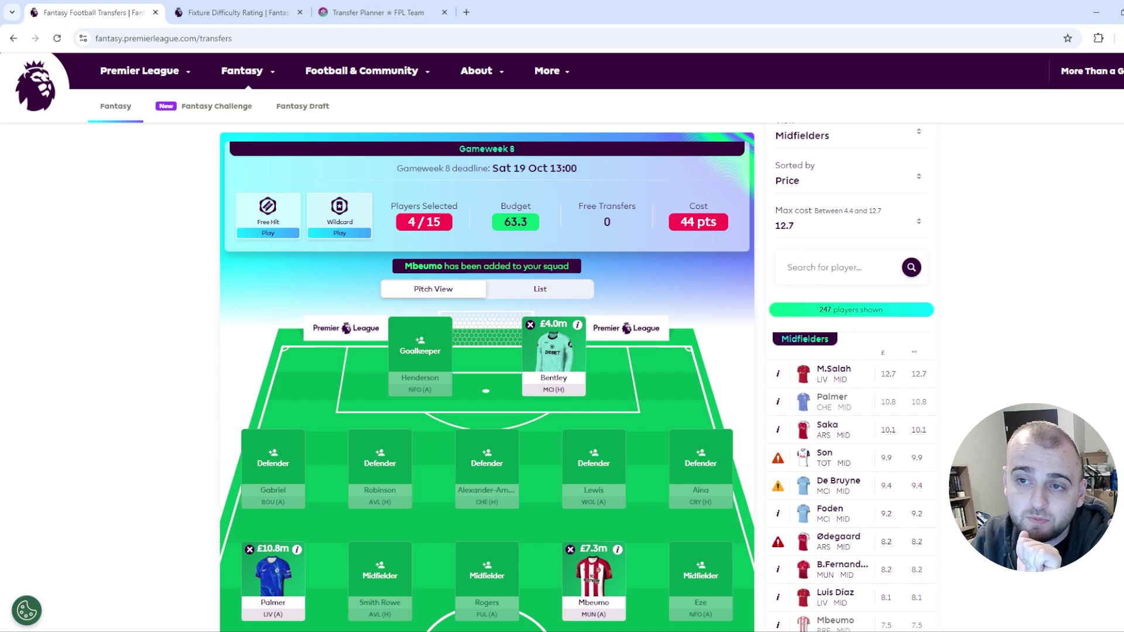
left_click(837, 267)
type("ain")
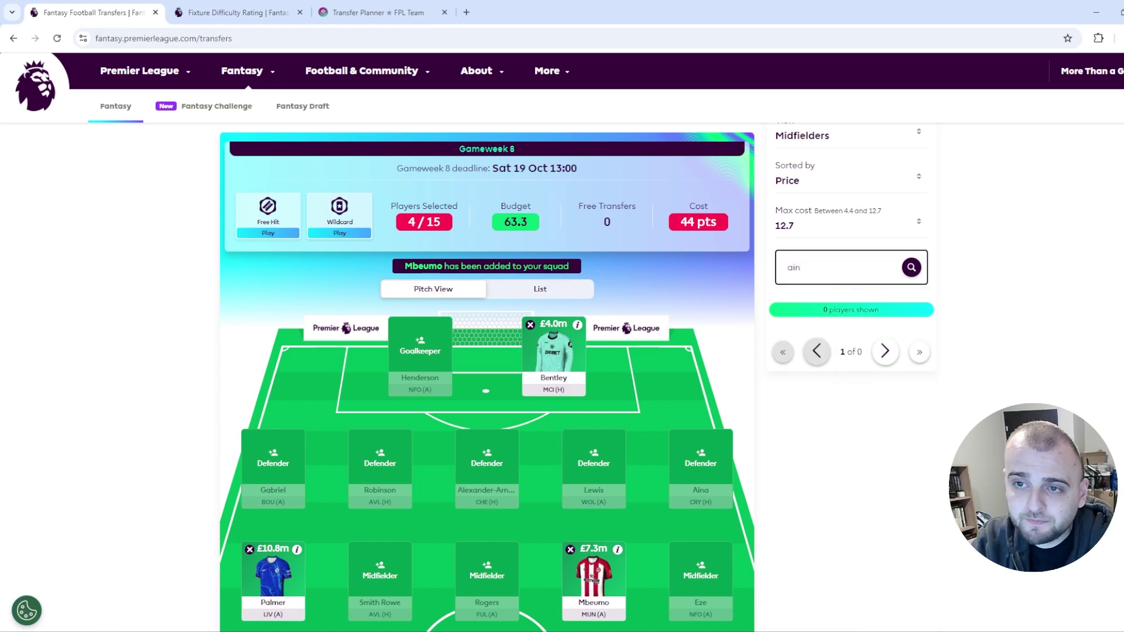
left_click(850, 135)
left_click(817, 165)
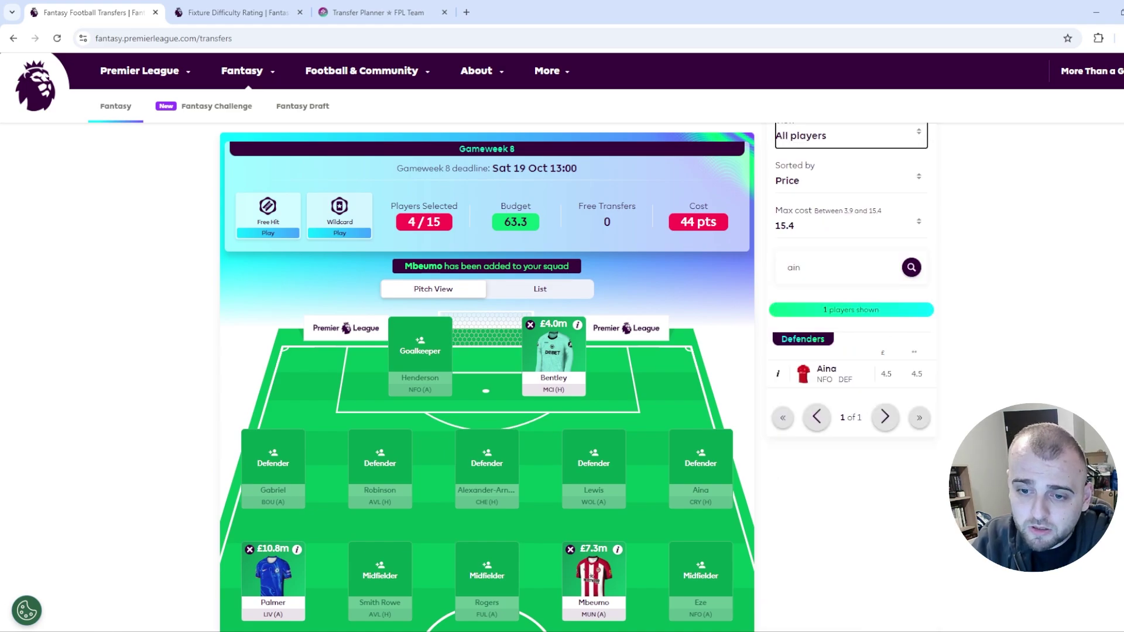
left_click(701, 468)
left_click(578, 321)
scroll(578, 328, "down", 1)
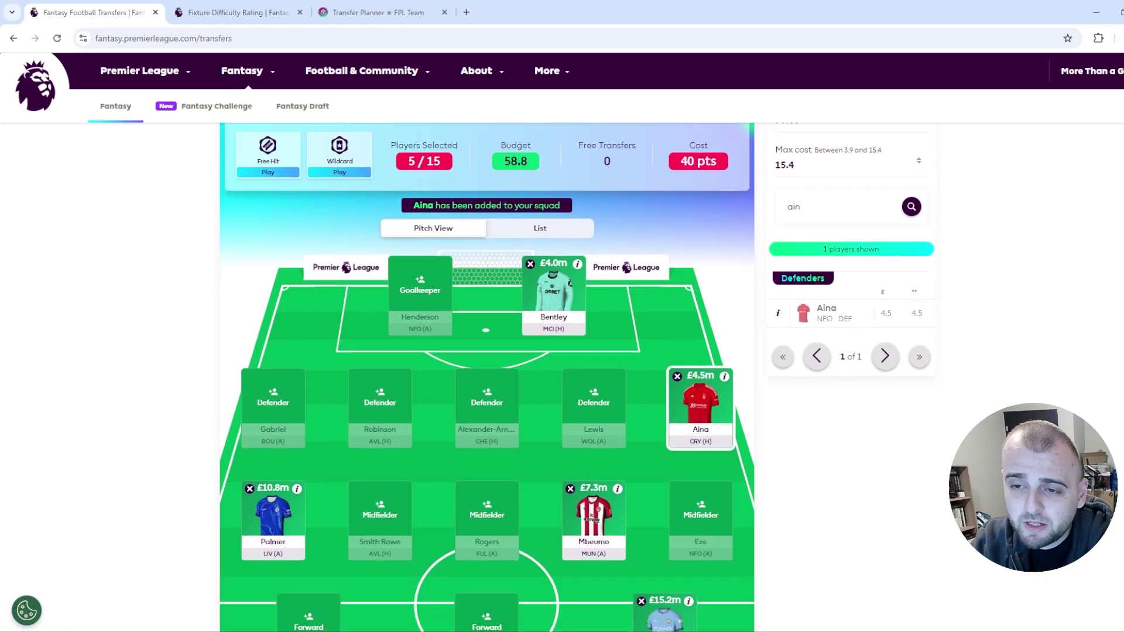
Replace the player search with "wood" and add the Nott'm Forest forward Chris Wood to the squad.
double_click(794, 207)
key("BackSpace")
scroll(701, 351, "down", 3)
left_click(701, 340)
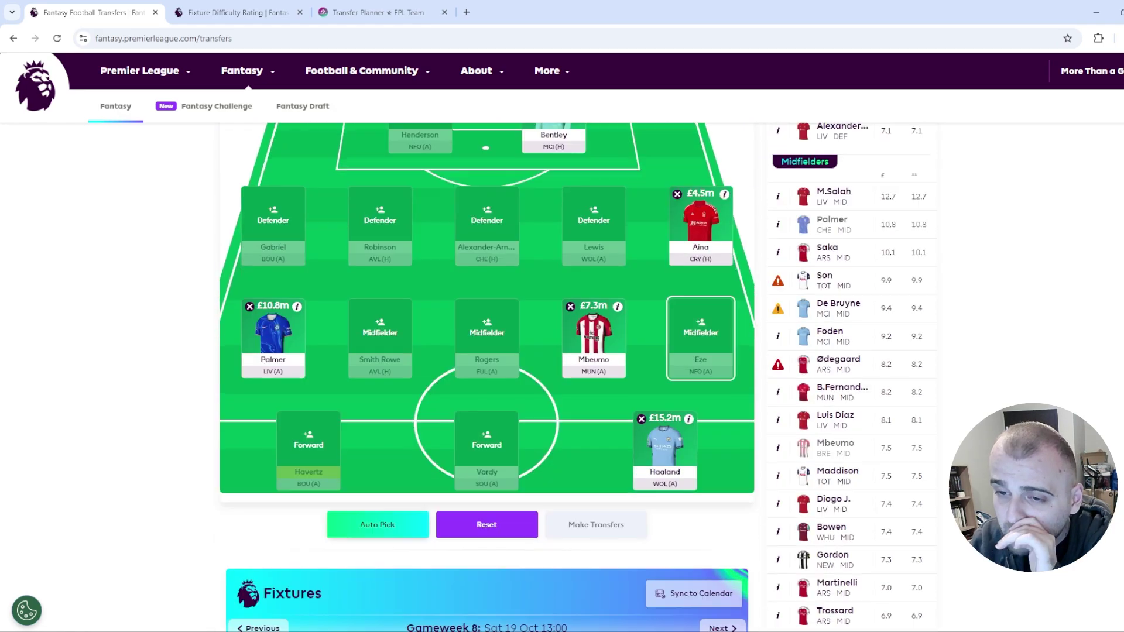
scroll(486, 451, "up", 2)
left_click(838, 145)
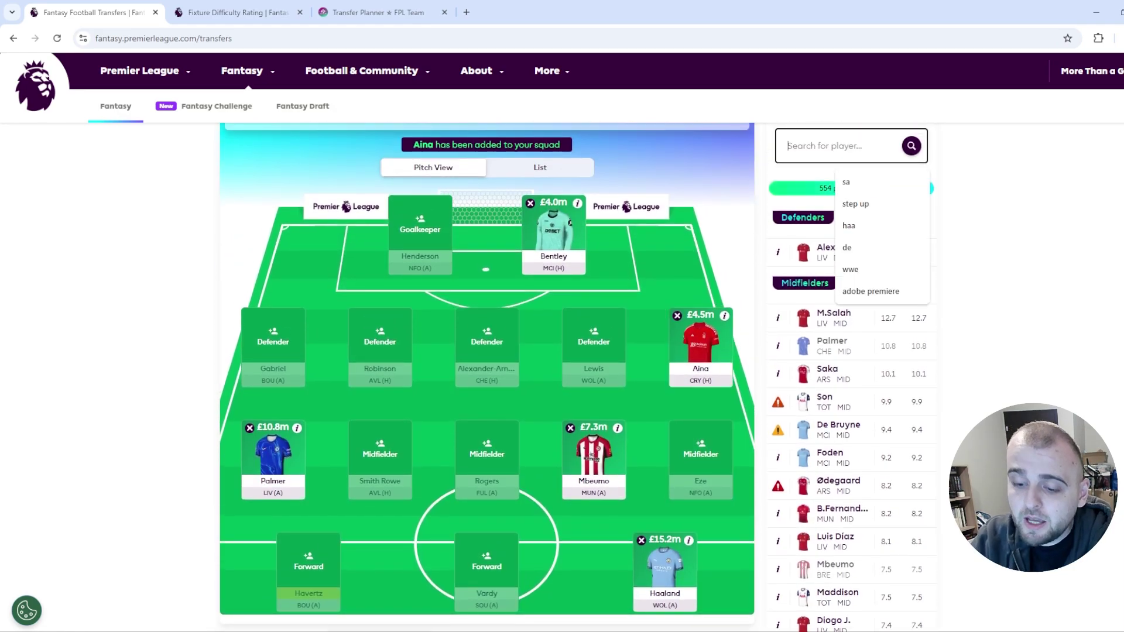
type("wood")
left_click(830, 317)
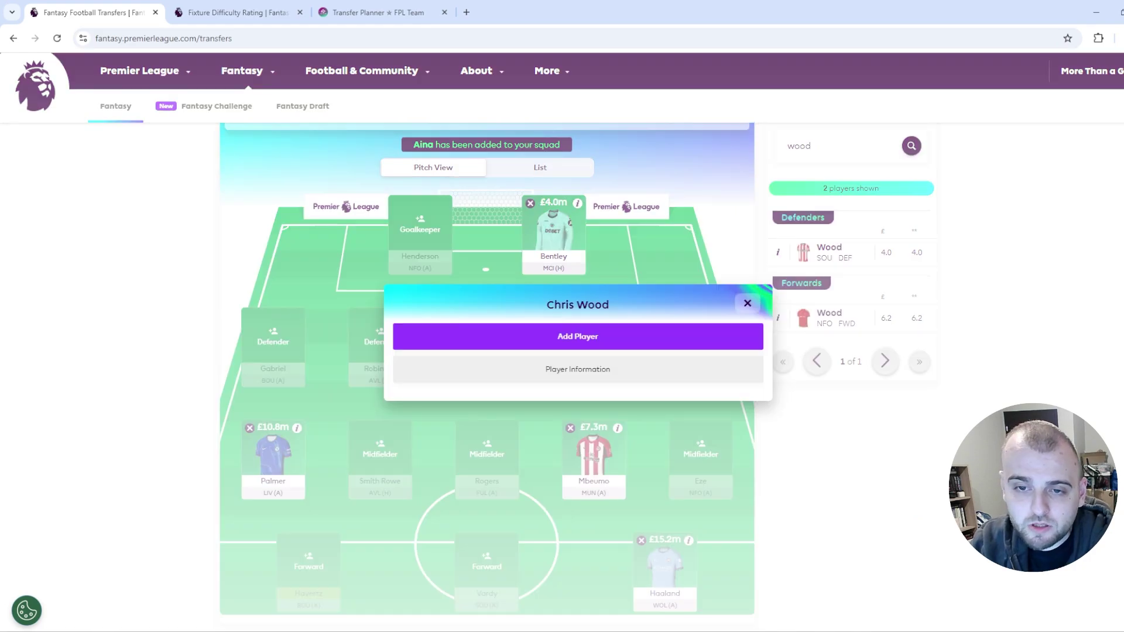
left_click(578, 333)
Open Chris Wood's player information and check his fixtures for Gameweeks 8 to 11.
scroll(486, 410, "down", 1)
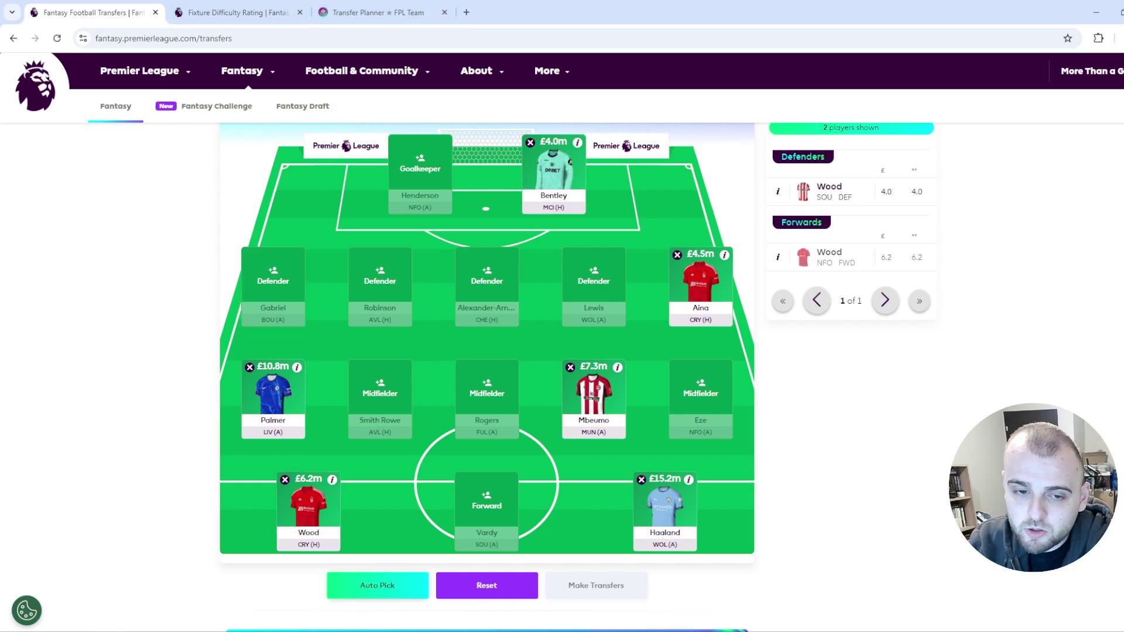
left_click(332, 479)
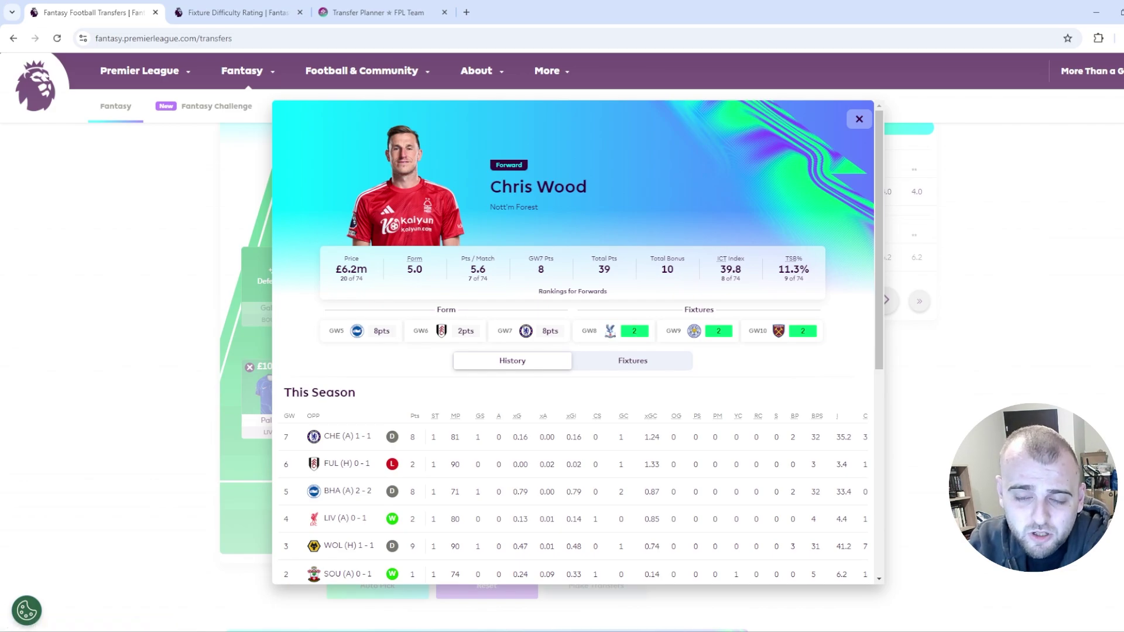
left_click(633, 361)
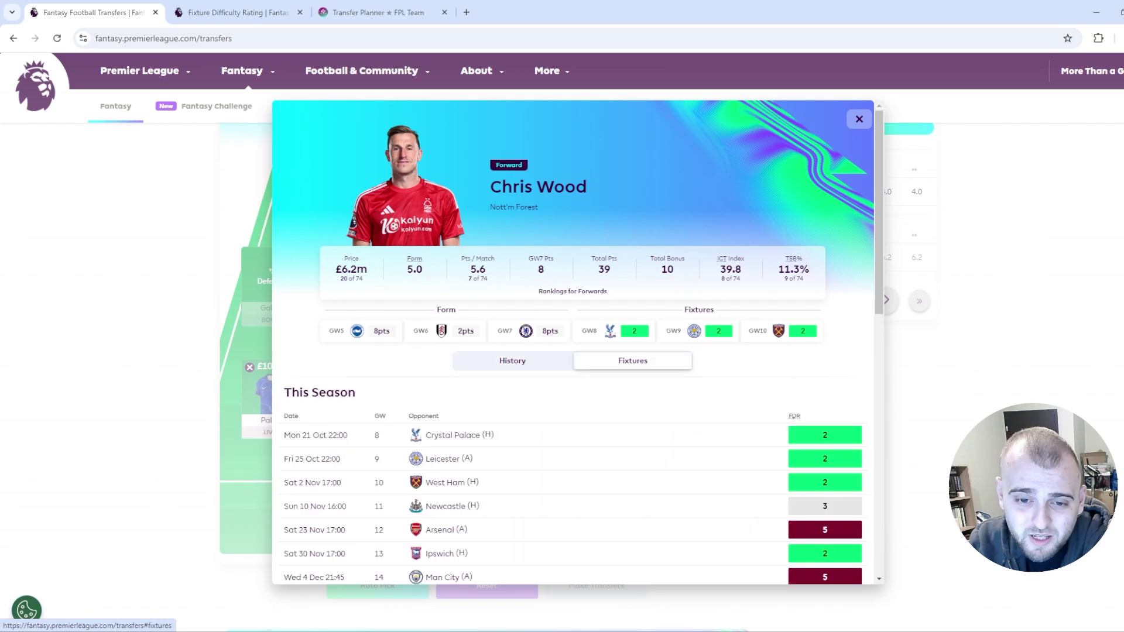
scroll(633, 361, "down", 2)
left_click_drag(465, 384, 462, 337)
left_click(473, 361)
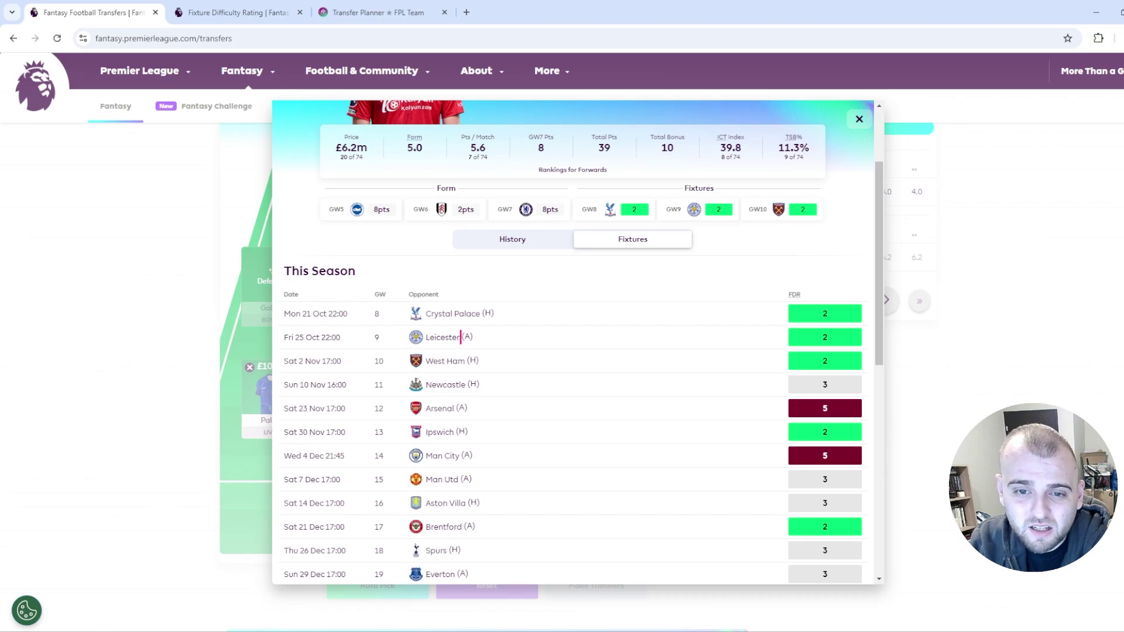
mouse_move(467, 385)
left_mouse_down()
mouse_move(479, 384)
mouse_move(468, 371)
left_mouse_up()
left_click(473, 385)
Check Wood's opponents in Gameweeks 13, 15 and 17, and close his player information.
scroll(468, 381, "down", 1)
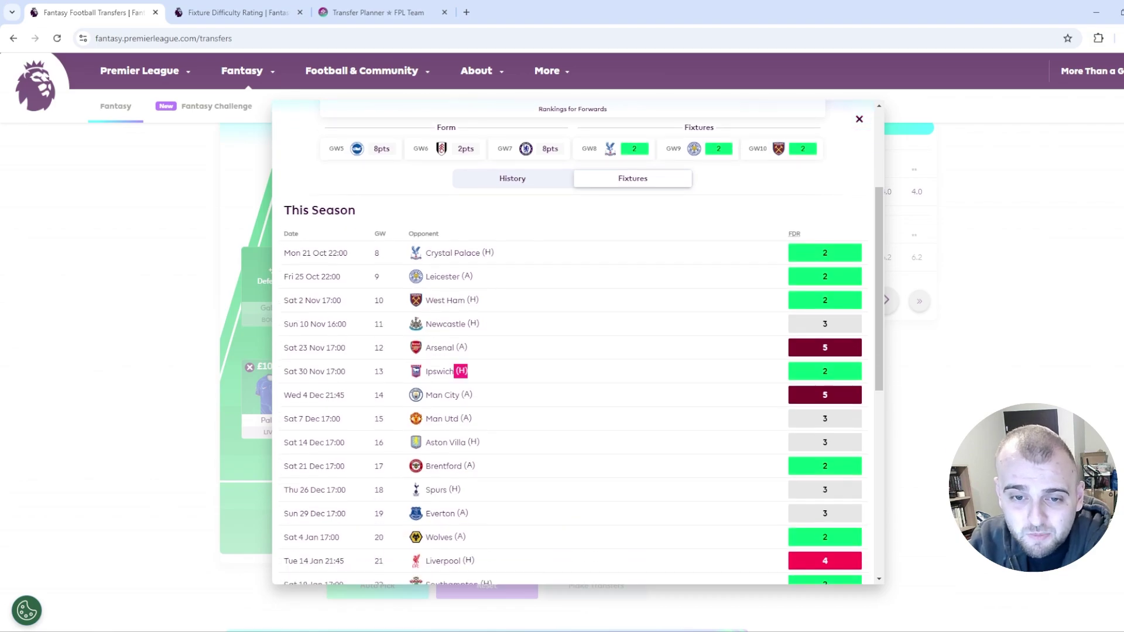
left_click(463, 372)
left_click_drag(460, 419, 472, 418)
left_click_drag(462, 466, 477, 466)
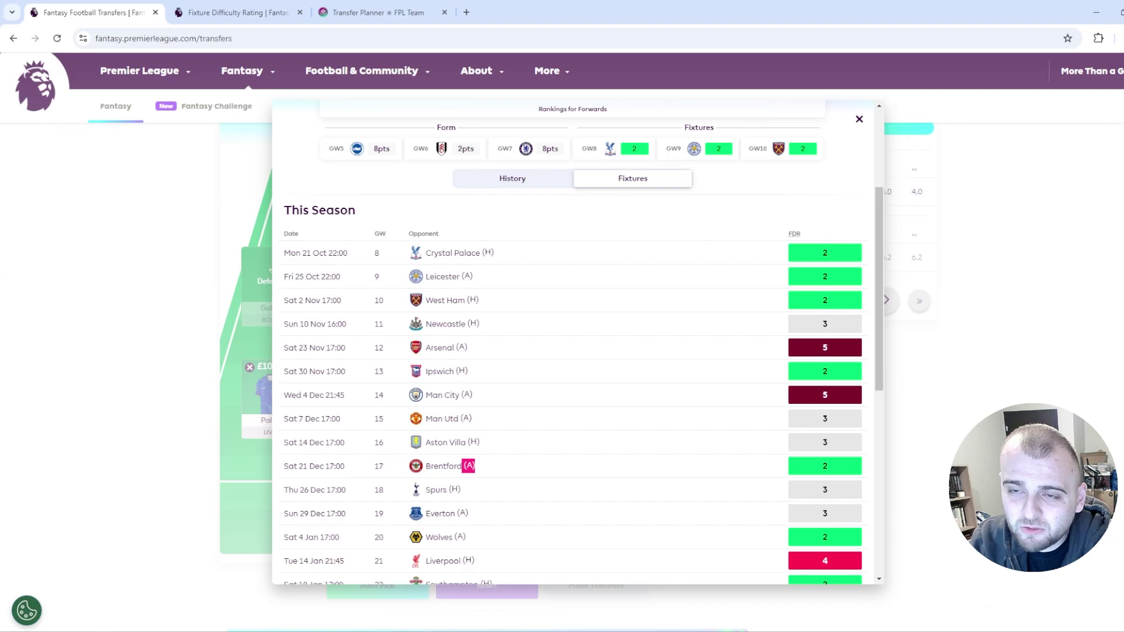
left_click(470, 466)
scroll(469, 463, "up", 3)
key("Escape")
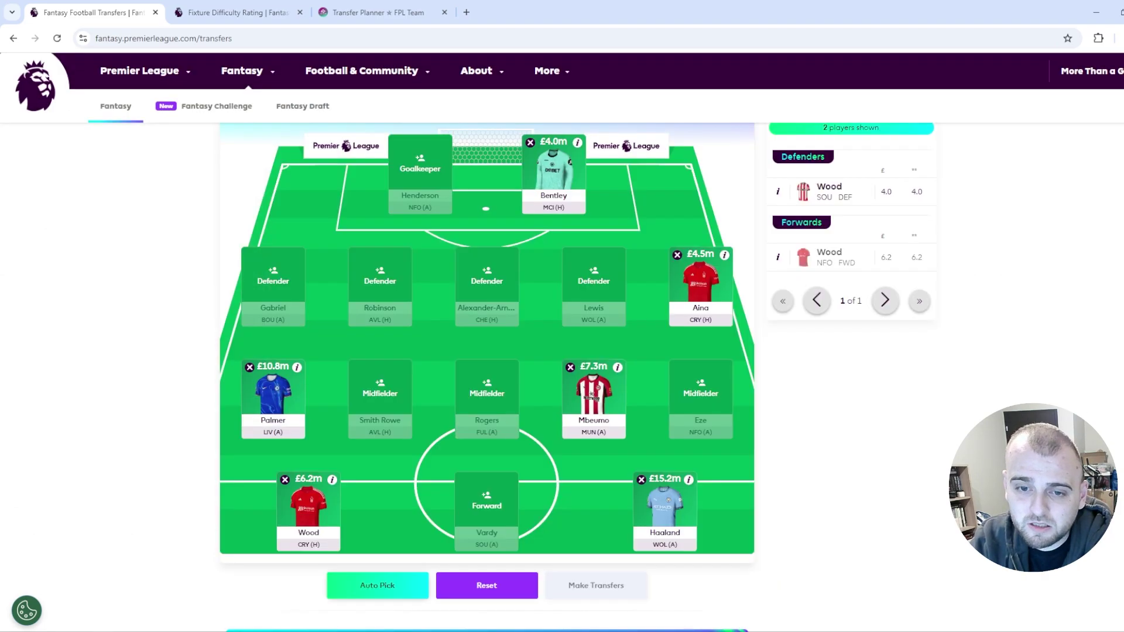
Compare the teams' Gameweek 8 to 14 fixtures in the Fixture Difficulty Rating table and return to the transfers page.
key("ctrl+Tab")
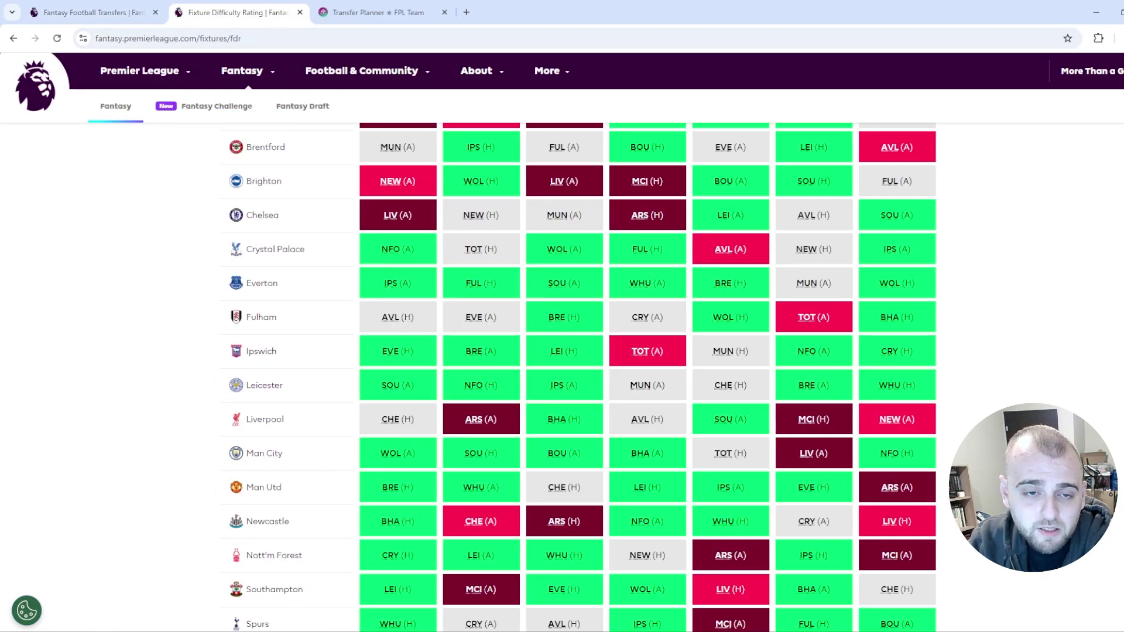
scroll(582, 375, "up", 5)
key("ctrl+shift+Tab")
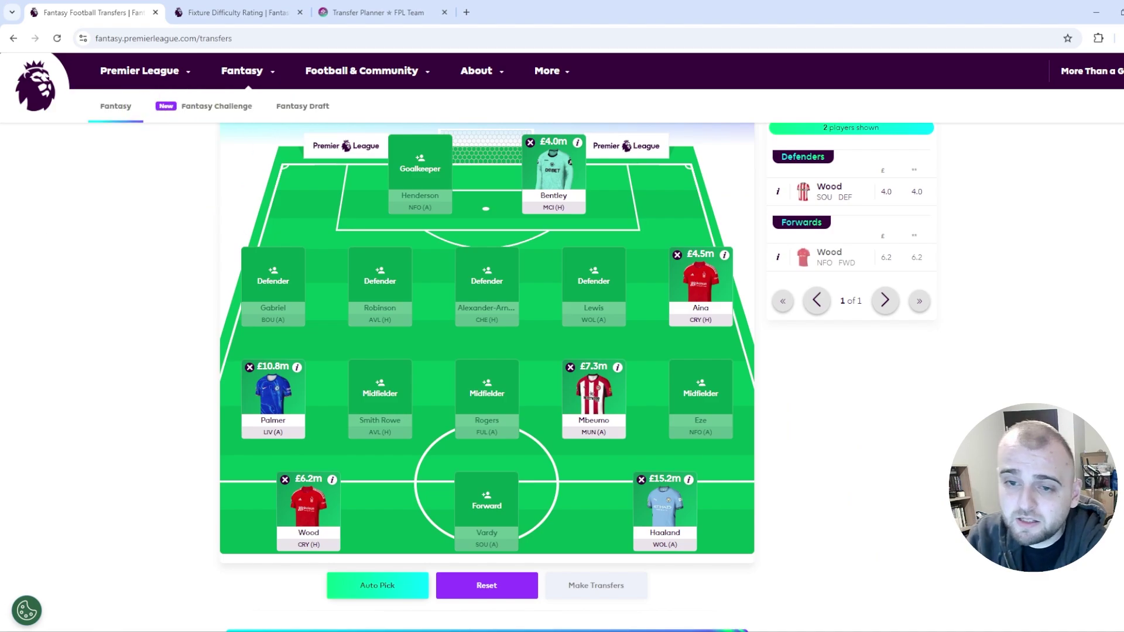
scroll(576, 375, "up", 1)
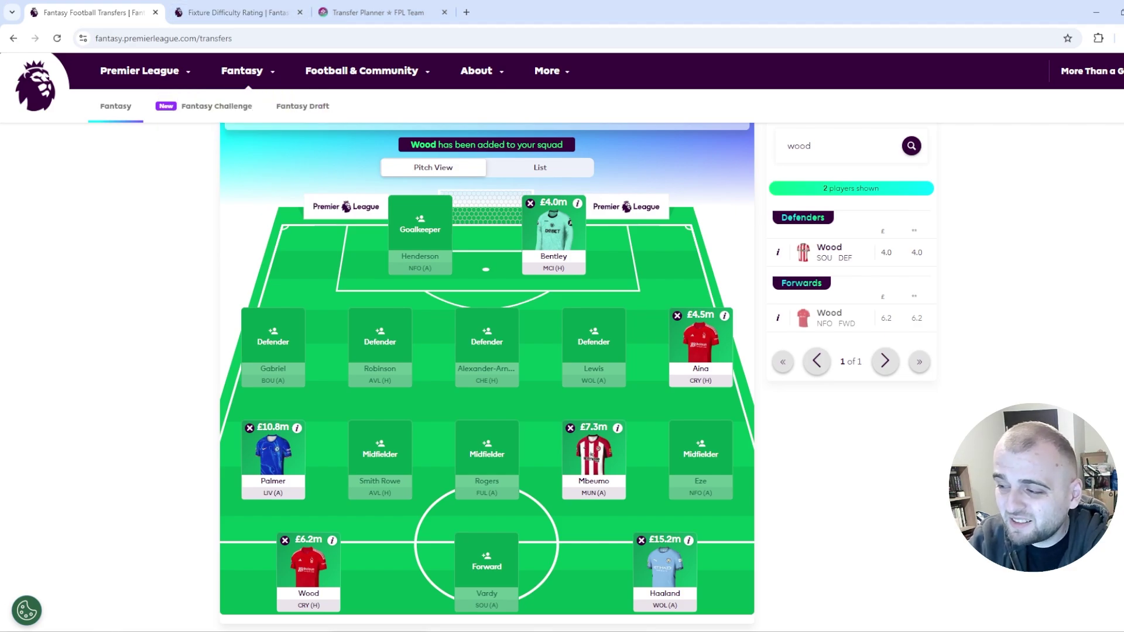
key("ctrl+Tab")
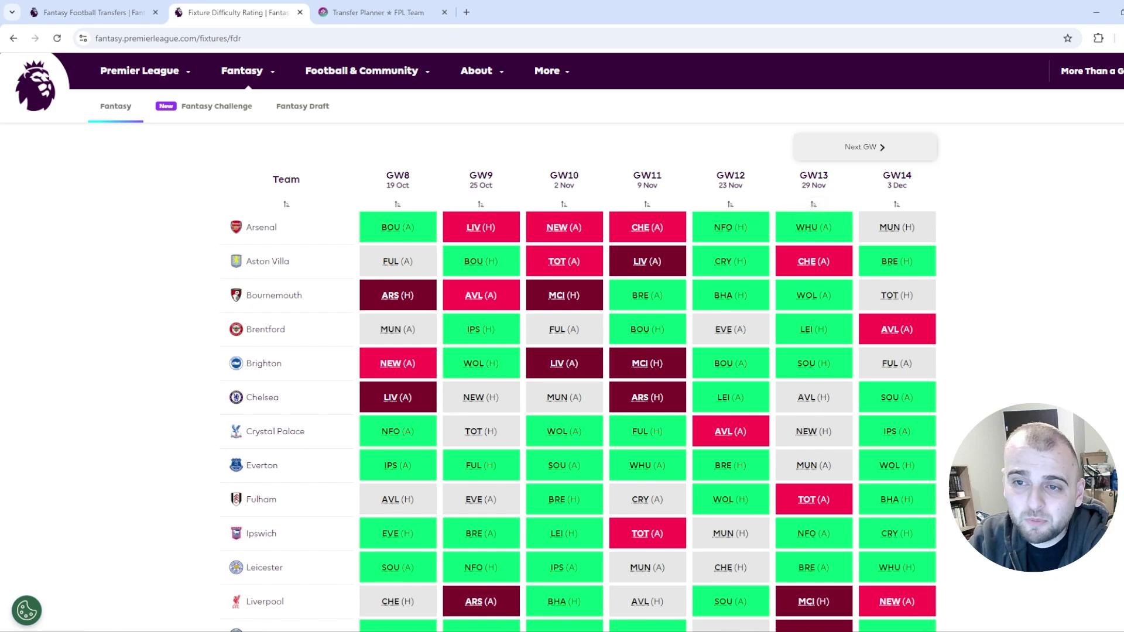
left_click(93, 12)
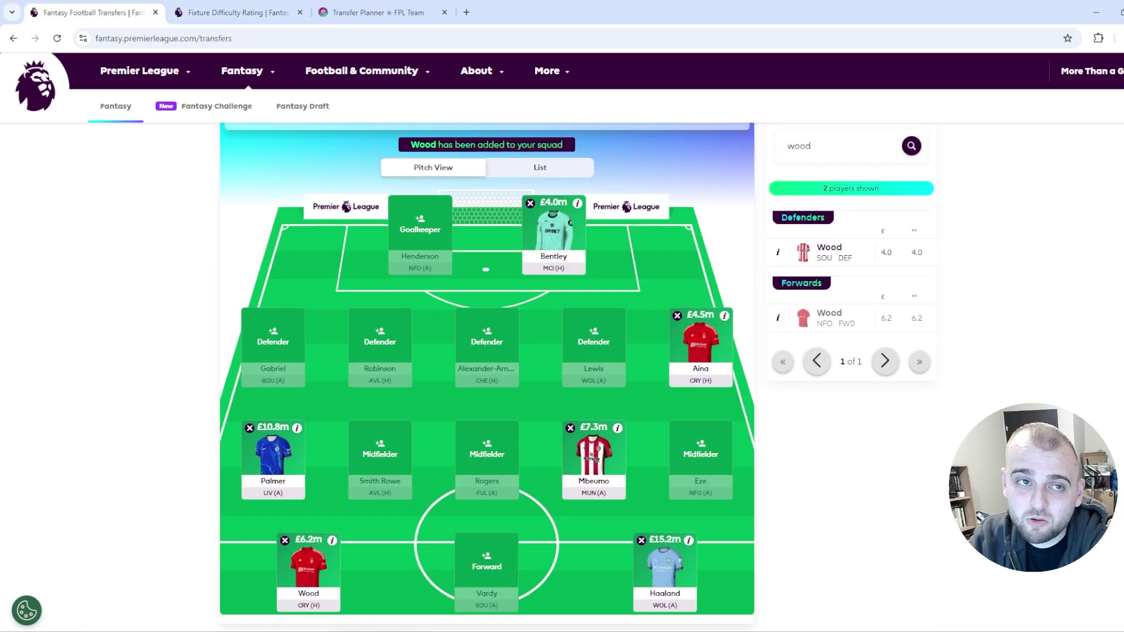
Restore the removed Arsenal defender Gabriel to the squad.
left_click(273, 347)
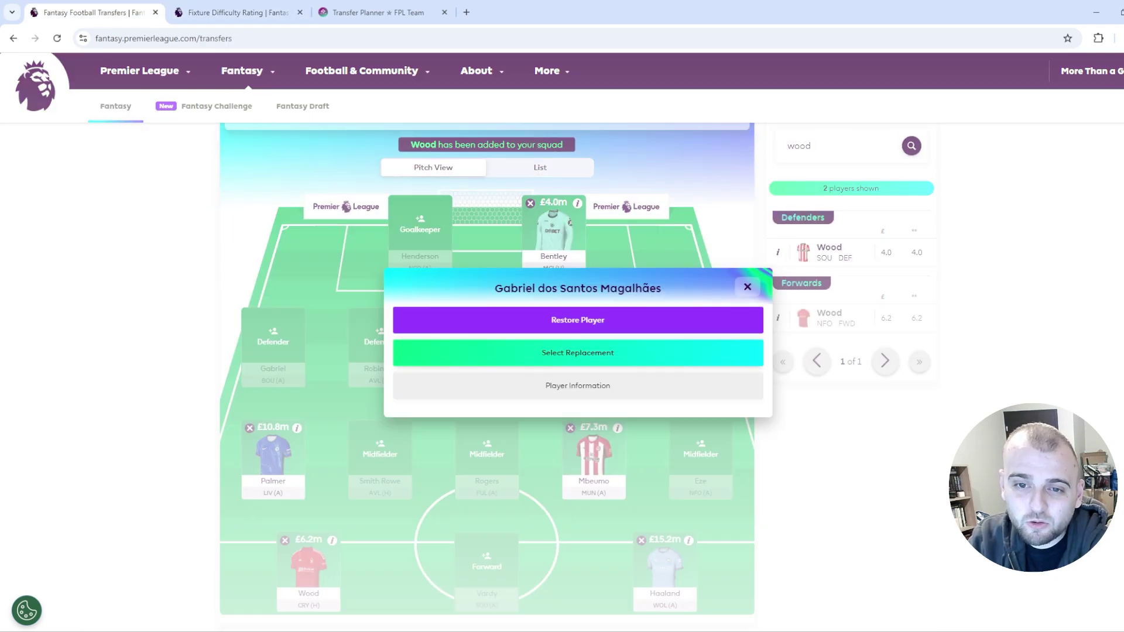
left_click(578, 353)
left_click(273, 347)
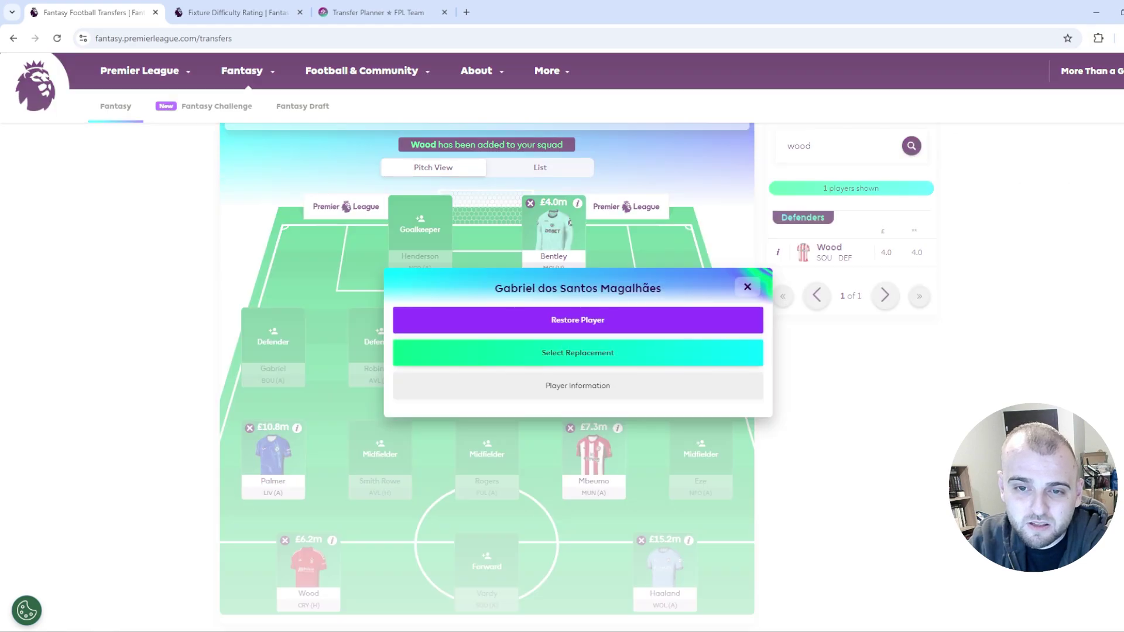
left_click(498, 321)
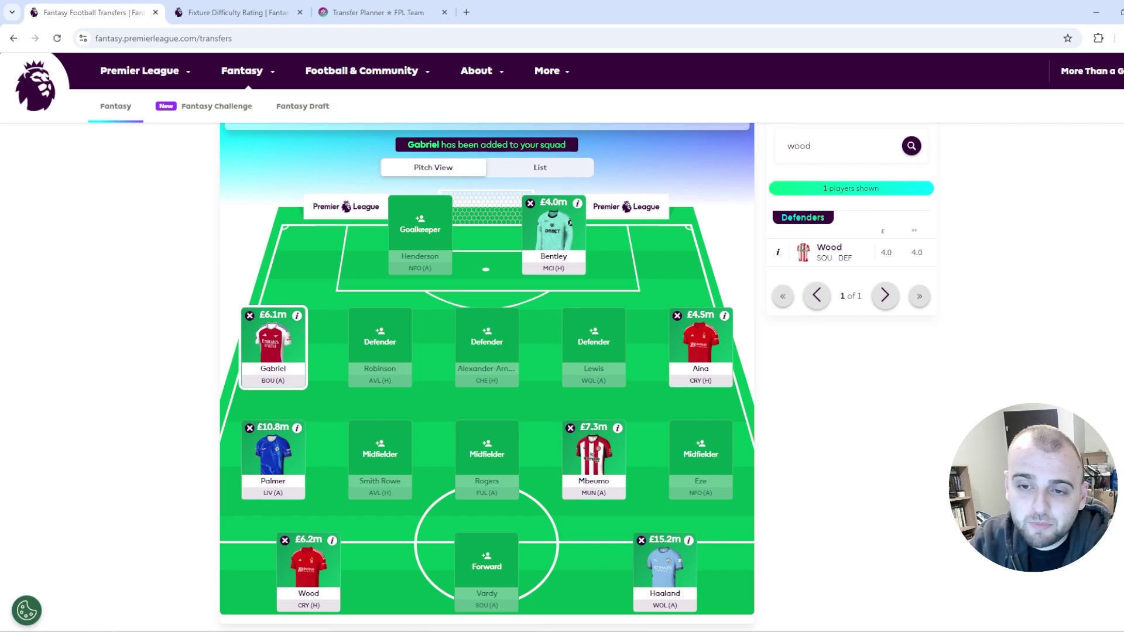
Check the fixture difficulty table again for teams with favourable upcoming fixtures.
scroll(576, 378, "down", 1)
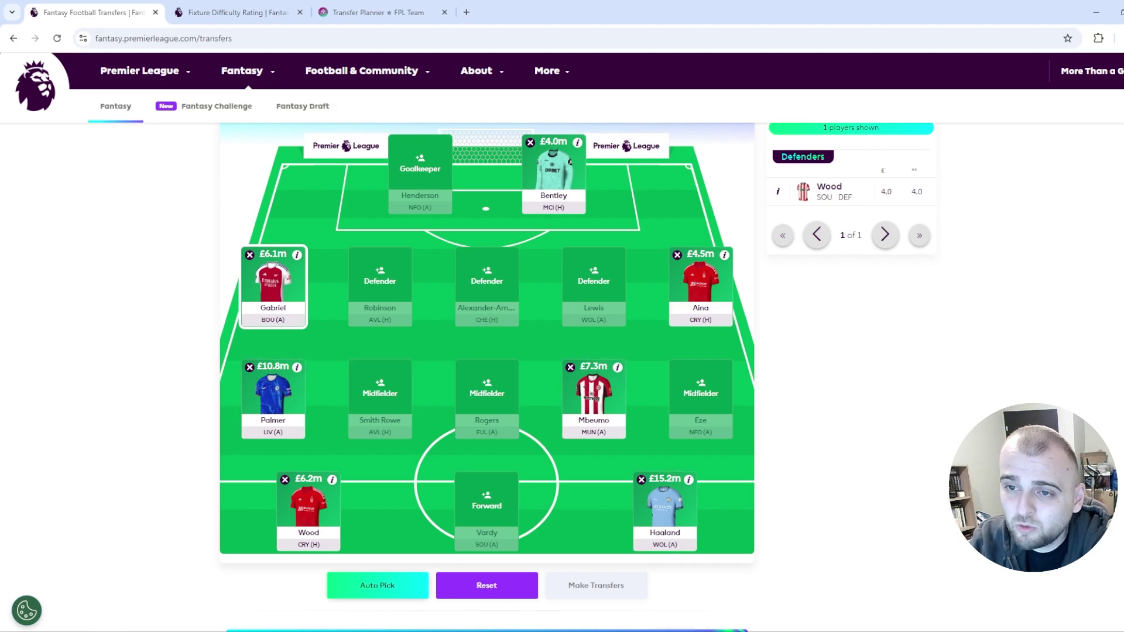
scroll(576, 377, "up", 1)
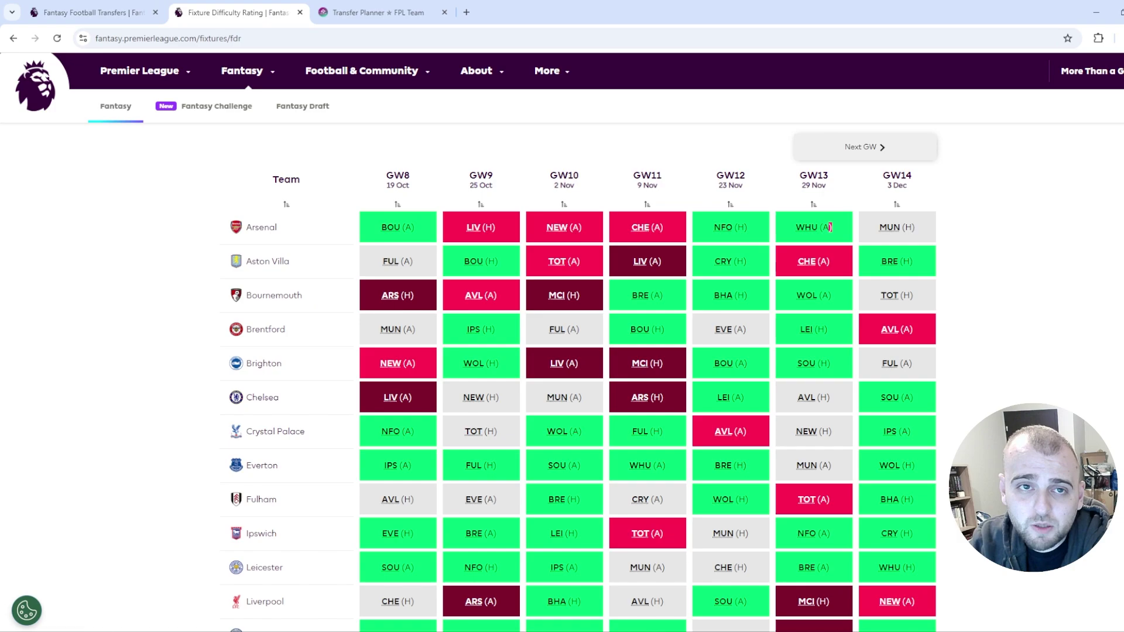
left_click(237, 13)
scroll(830, 227, "down", 2)
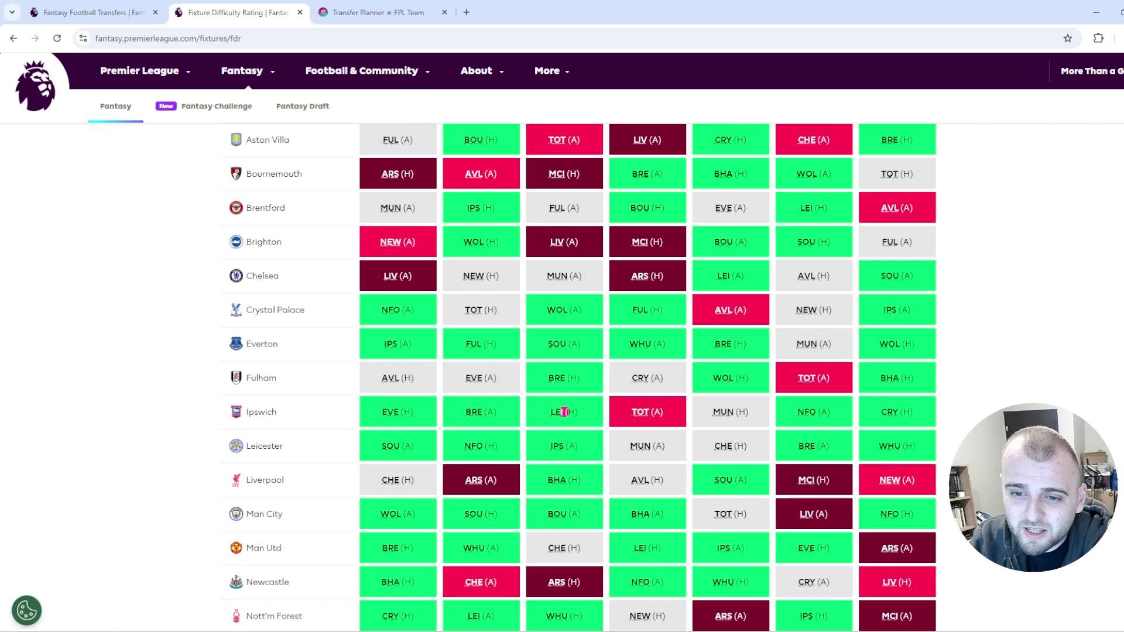
Return to the transfers page, search for "davi" and add the Ipswich defender Davis to the squad.
left_click(99, 13)
double_click(799, 146)
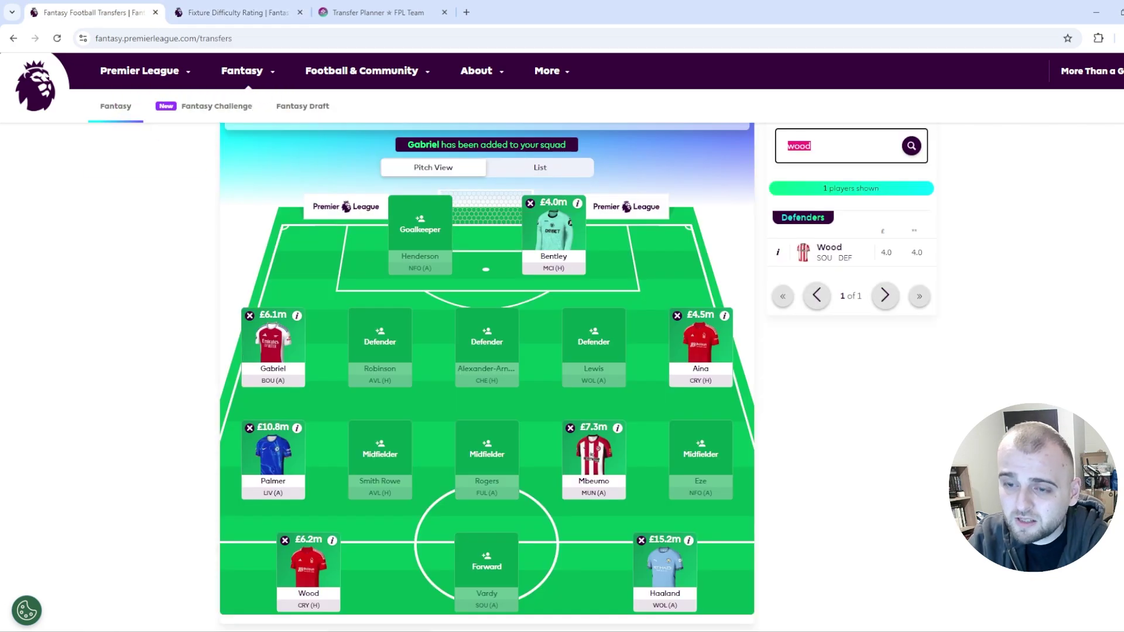
type("davi")
scroll(800, 145, "up", 1)
left_click(828, 312)
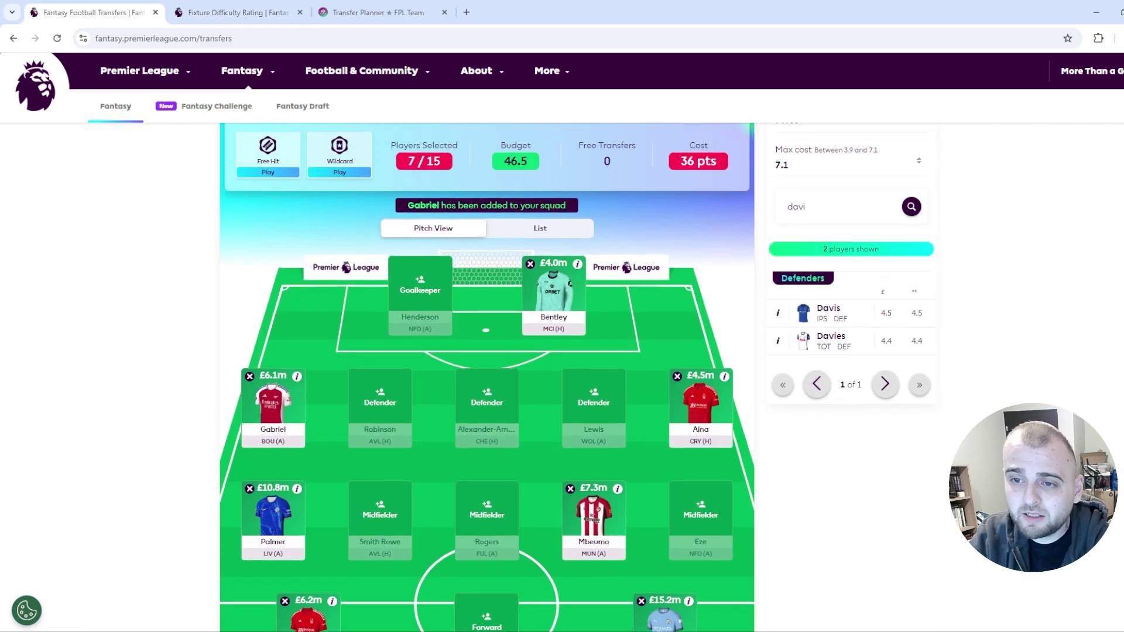
left_click(577, 334)
Review Davis's price, upcoming fixtures and match history this season, and close his player information.
left_click(404, 376)
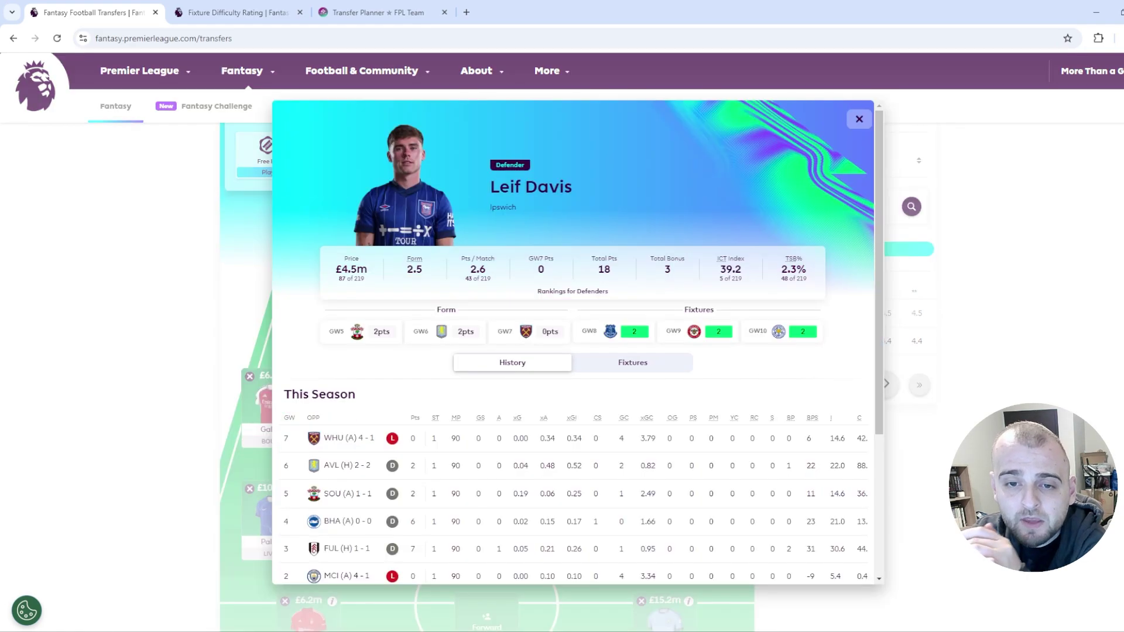
scroll(574, 375, "down", 1)
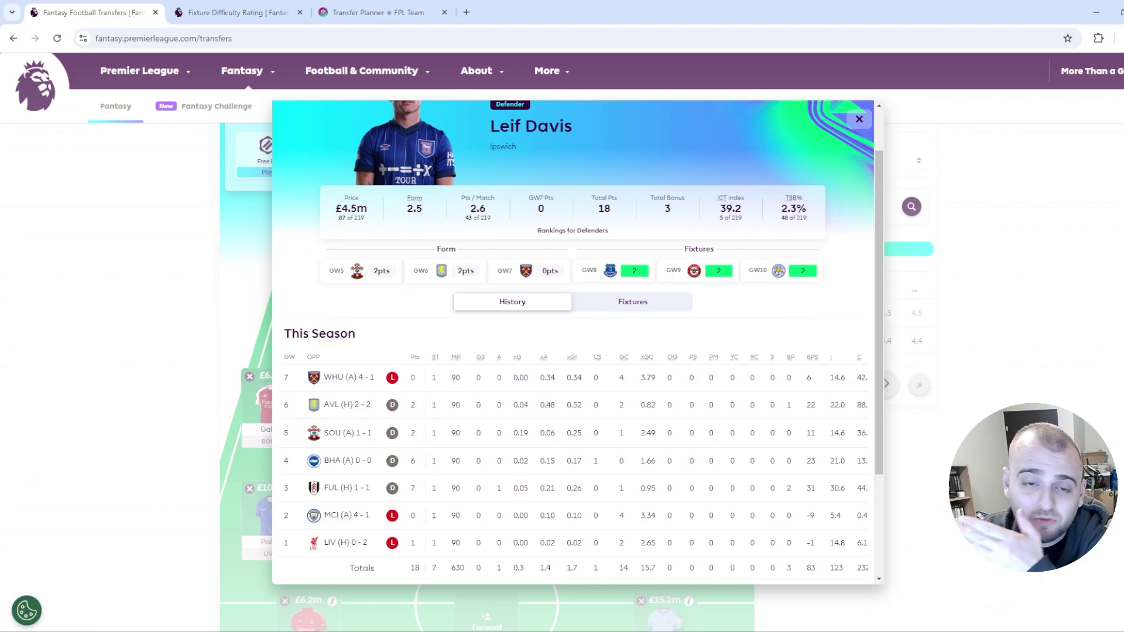
left_click(860, 119)
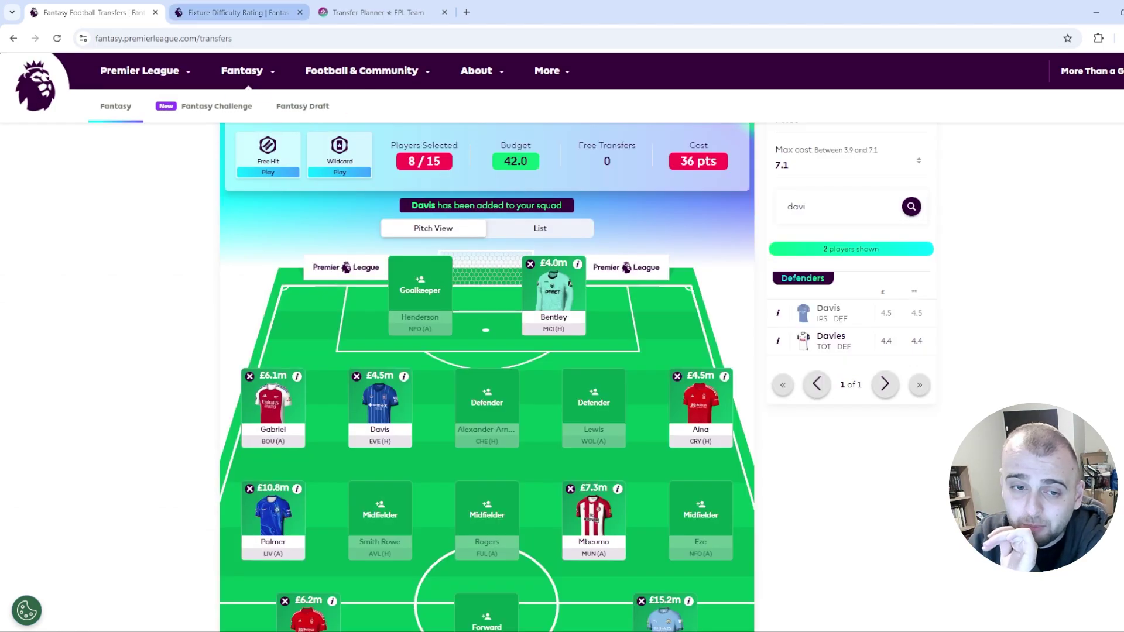
Search for "ait", review Aït-Nouri's player information and add the Wolves defender to the squad.
double_click(797, 207)
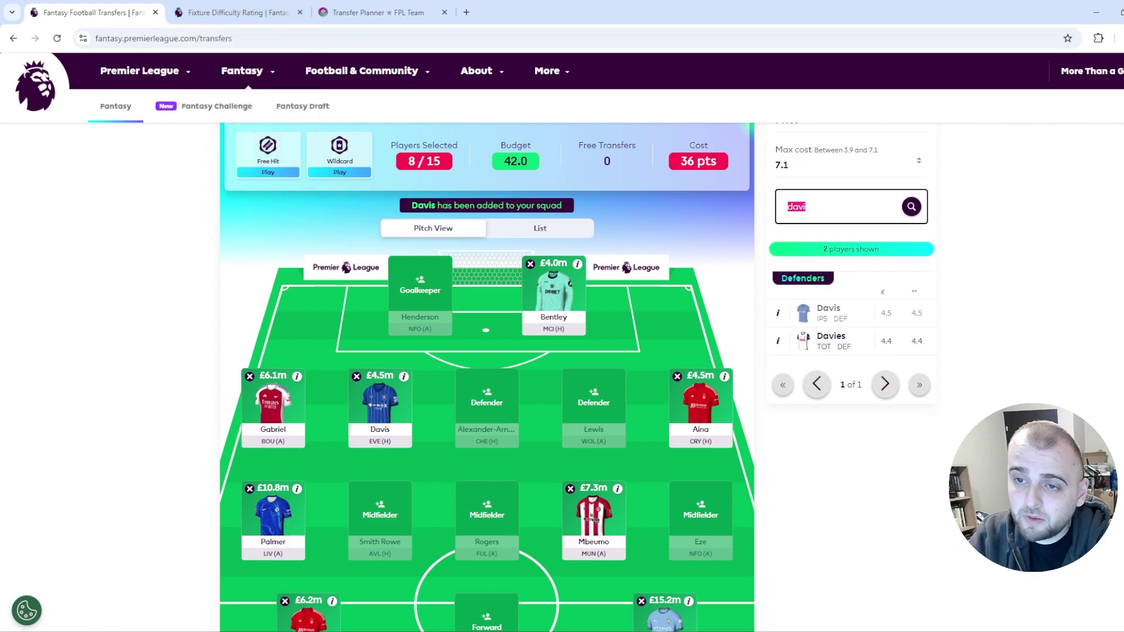
type("ait")
left_click(778, 313)
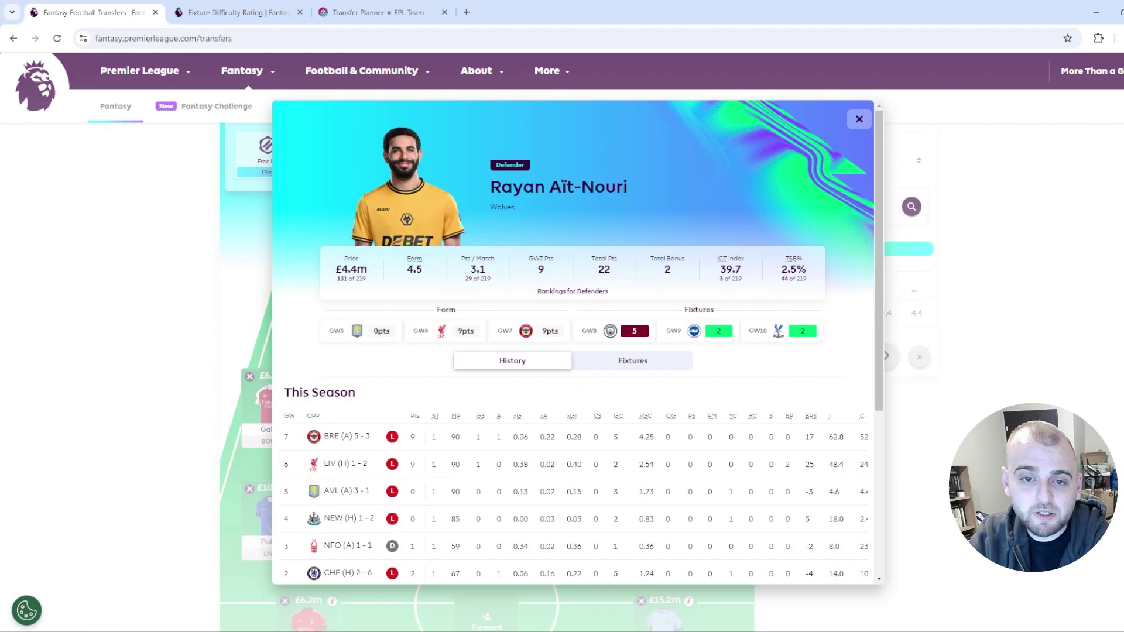
scroll(578, 342, "down", 4)
scroll(578, 343, "up", 3)
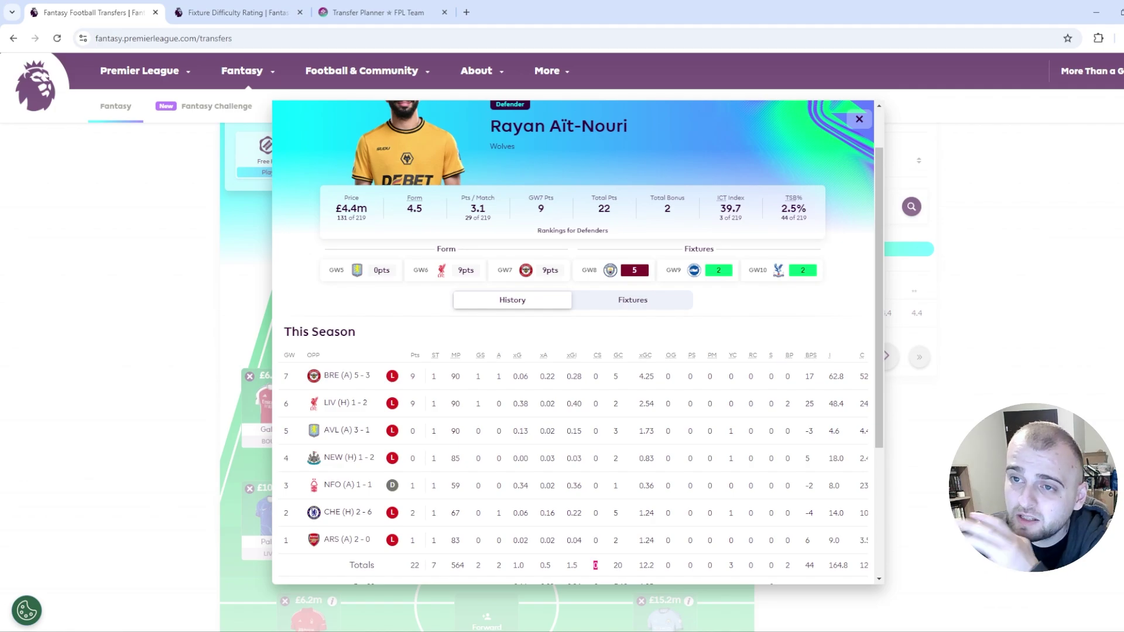
key("Escape")
left_click(836, 309)
left_click(560, 333)
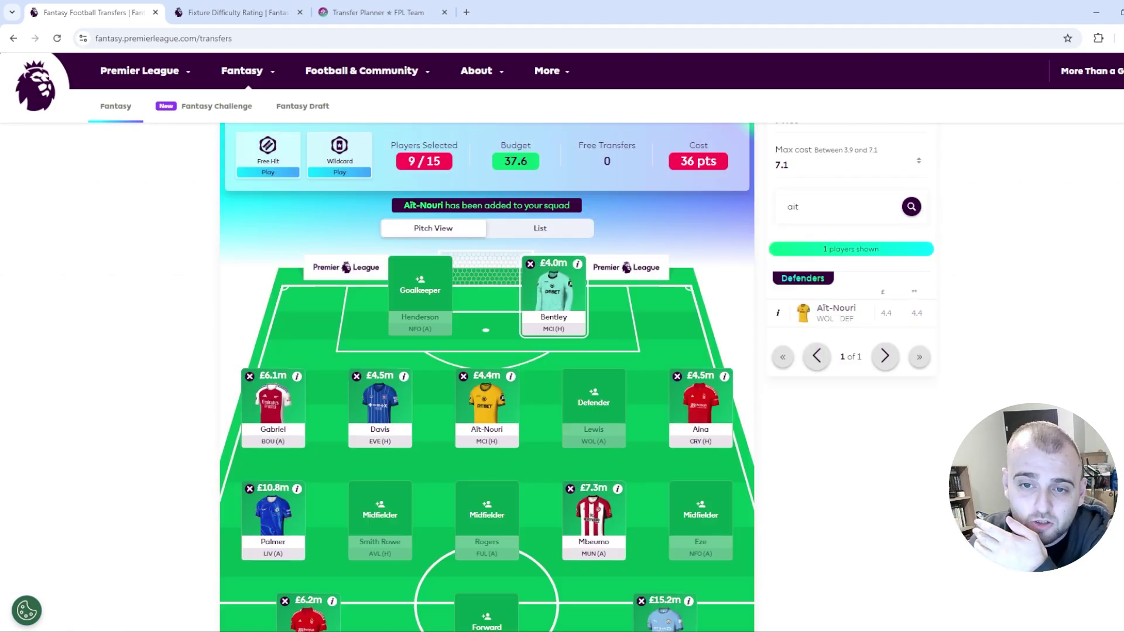
Compare all teams' Gameweek 8 to 14 fixtures in the Fixture Difficulty Rating table.
left_click(238, 12)
scroll(564, 412, "down", 4)
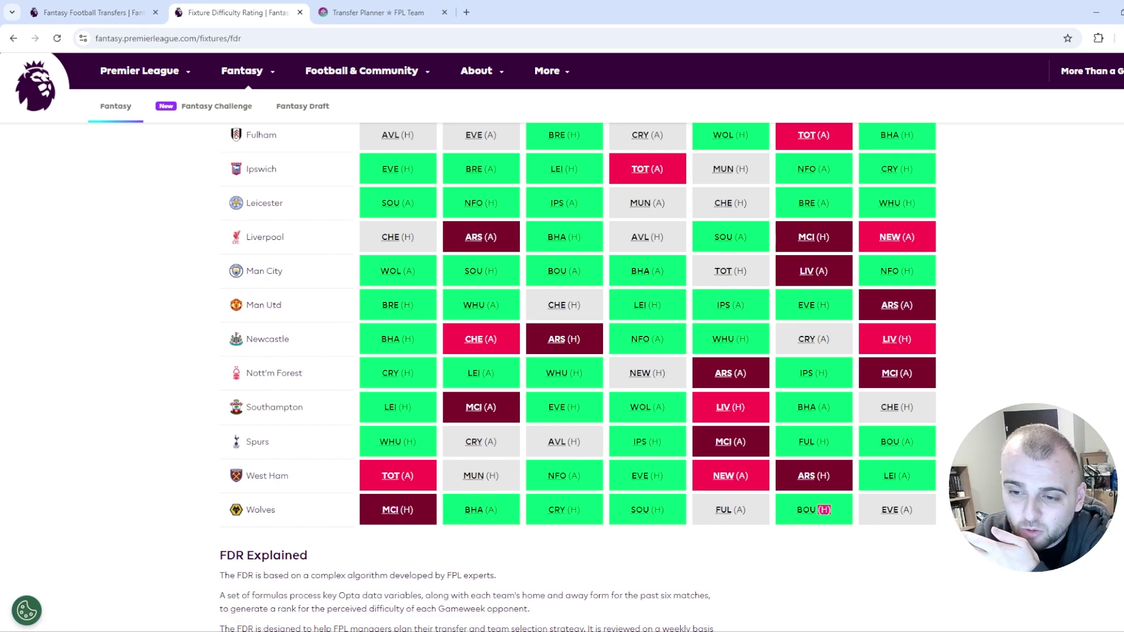
scroll(578, 375, "up", 4)
scroll(825, 509, "up", 3)
scroll(824, 510, "down", 7)
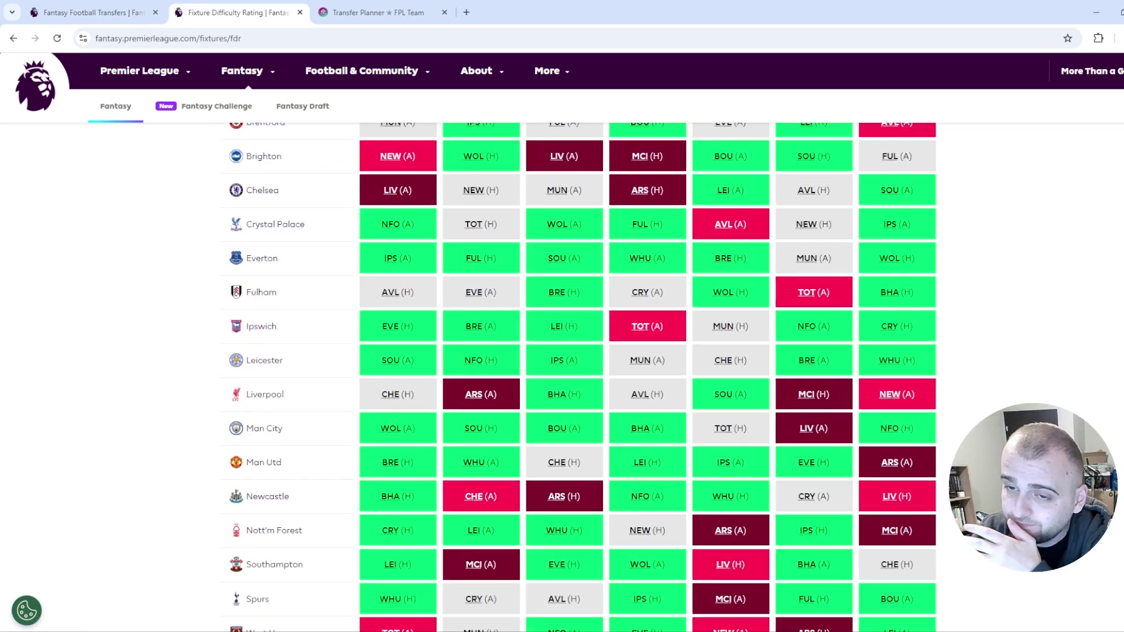
scroll(824, 509, "up", 6)
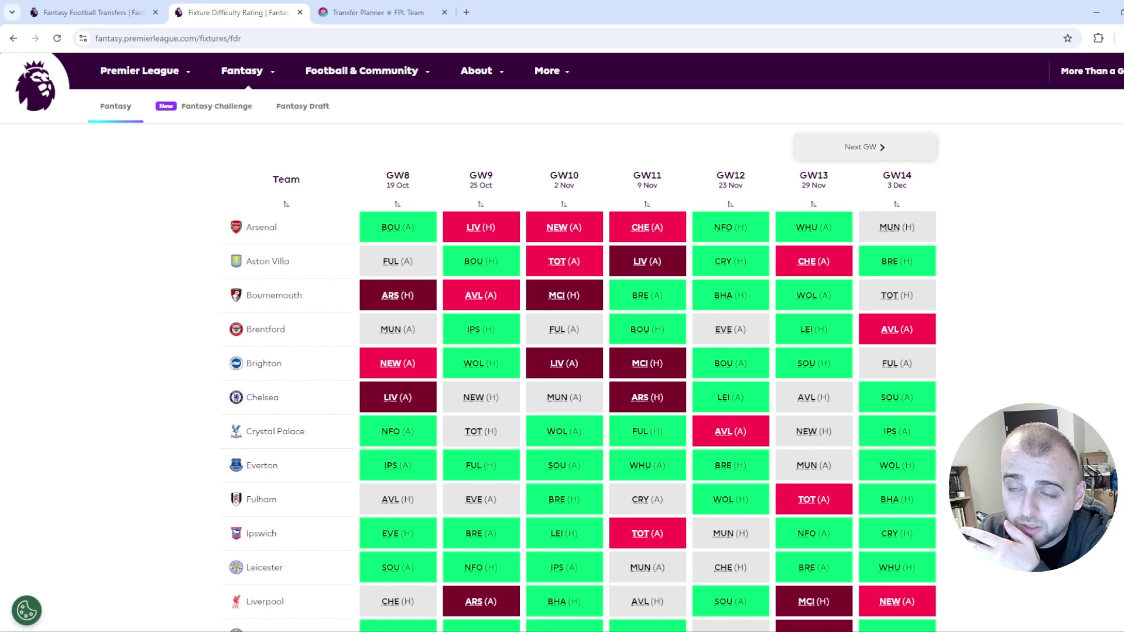
Advance the fixture difficulty table to Gameweeks 12 to 18 and examine the teams' fixtures.
left_click(865, 147)
left_click(865, 147)
left_click(865, 147)
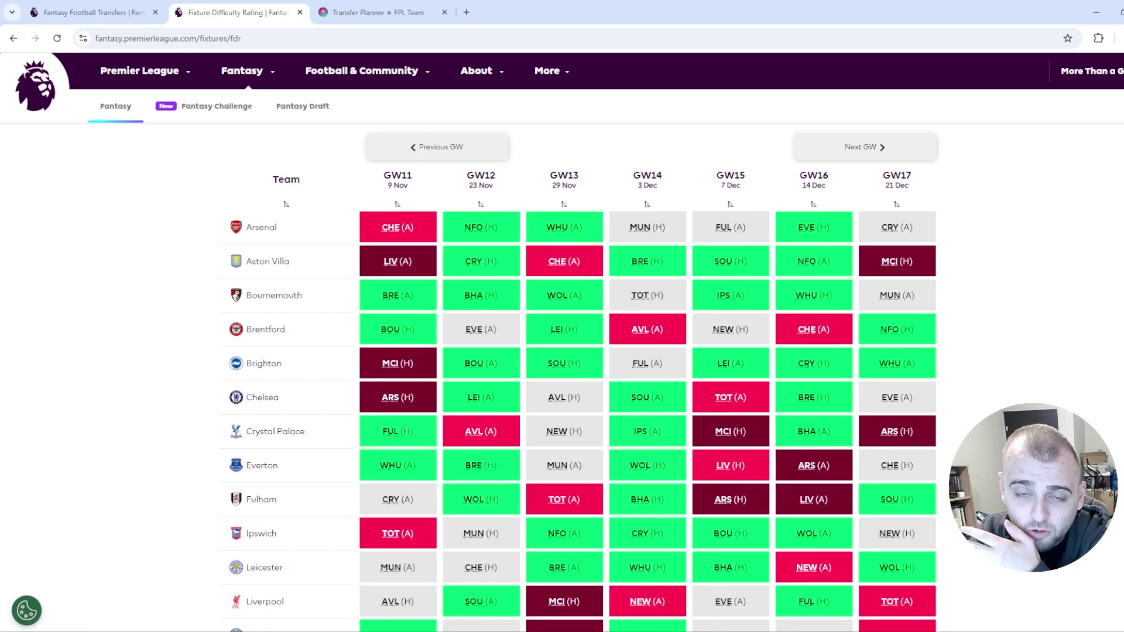
left_click(865, 147)
scroll(490, 449, "down", 7)
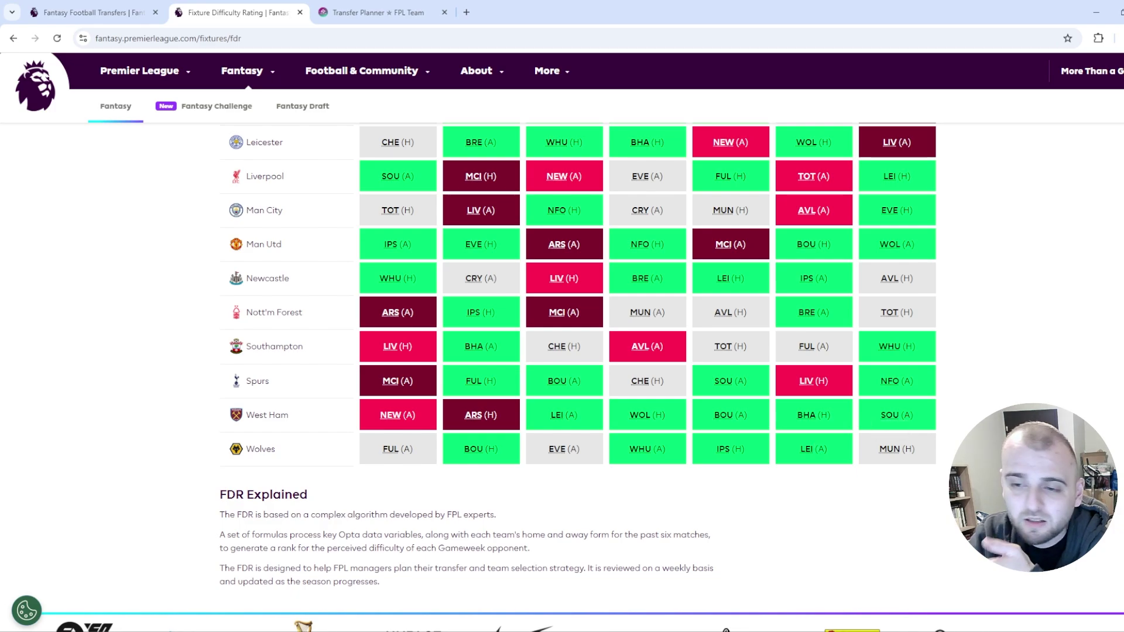
scroll(586, 374, "up", 8)
Move the fixture difficulty table back to Gameweeks 9 to 15 and return to the squad on the transfers page.
left_click(437, 208)
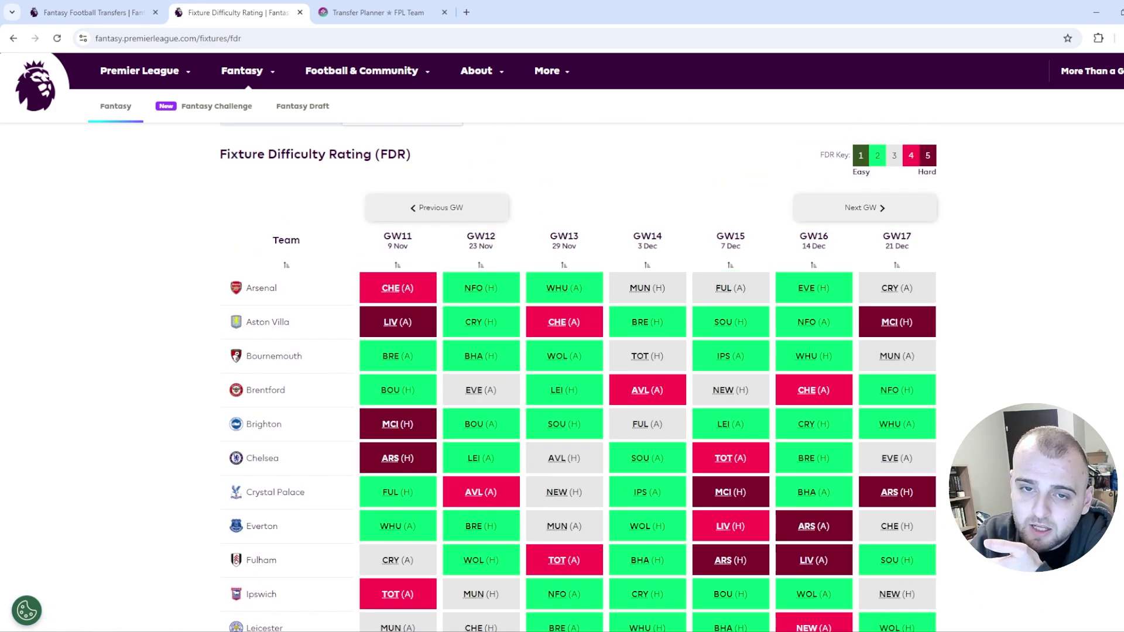
left_click(437, 208)
left_click(437, 208)
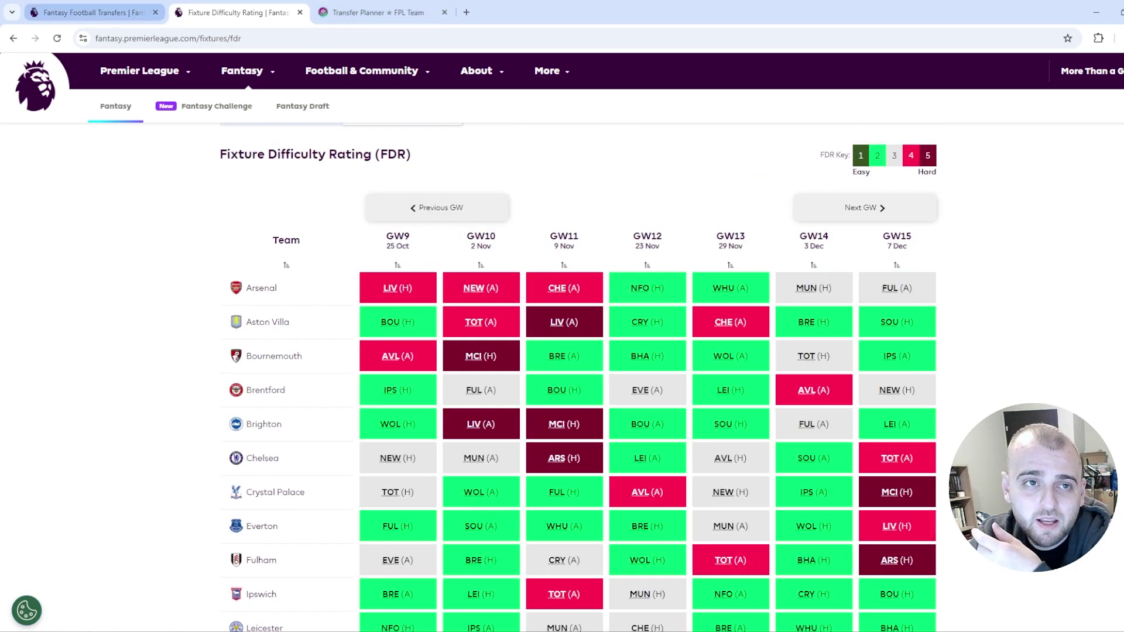
left_click(91, 13)
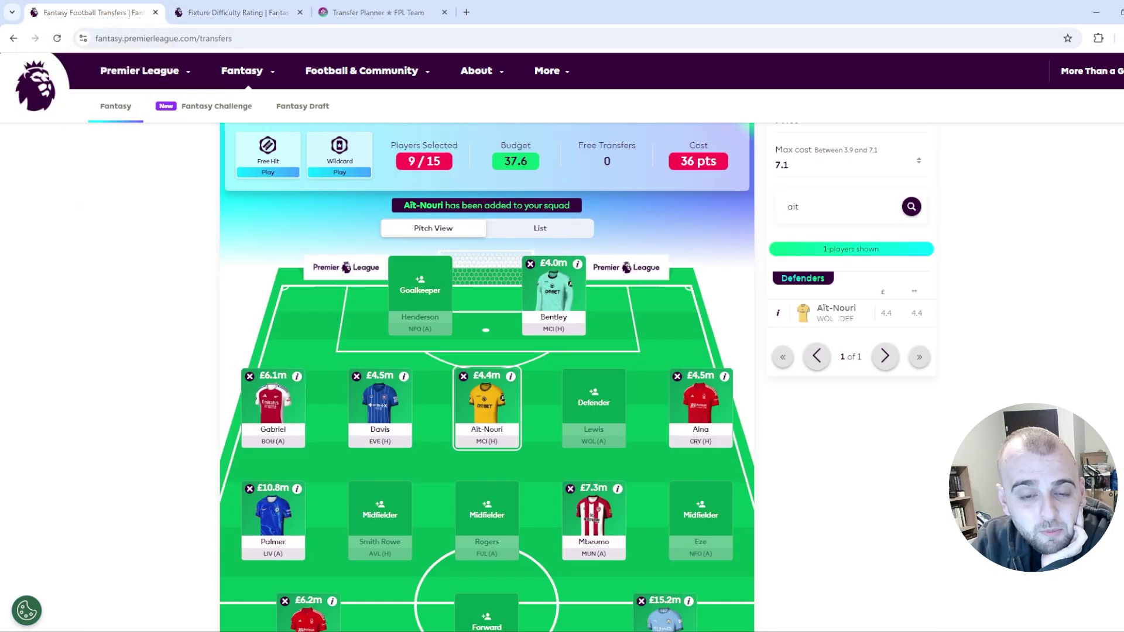
scroll(487, 378, "down", 1)
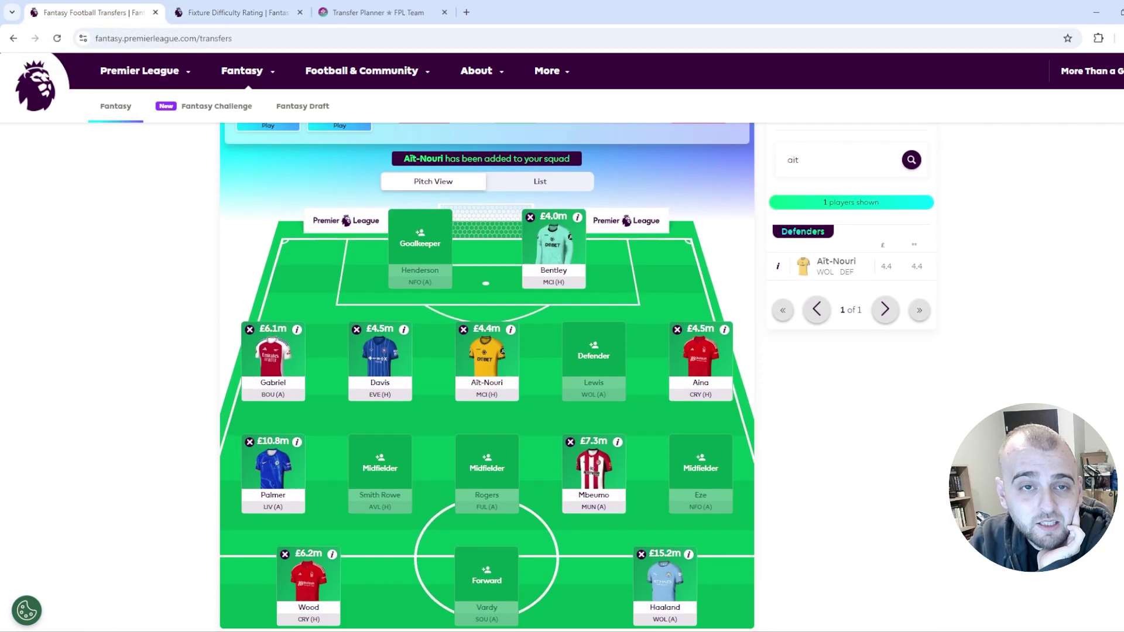
Move the fixture difficulty table back to start at Gameweek 8 and check the teams' fixtures.
left_click(237, 12)
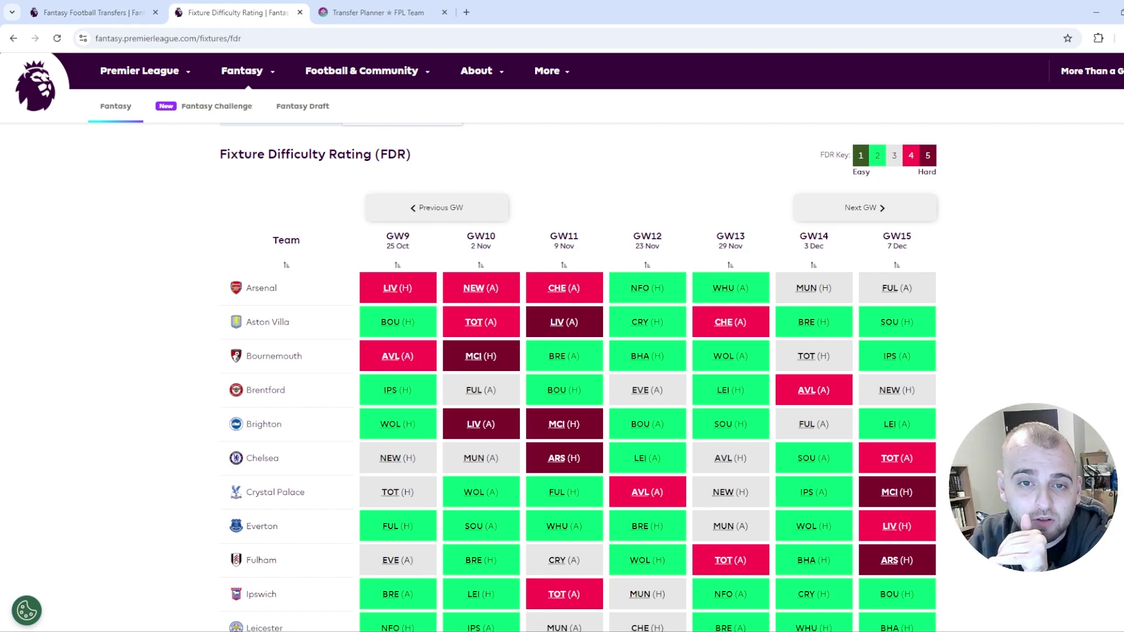
left_click(436, 208)
scroll(647, 374, "down", 3)
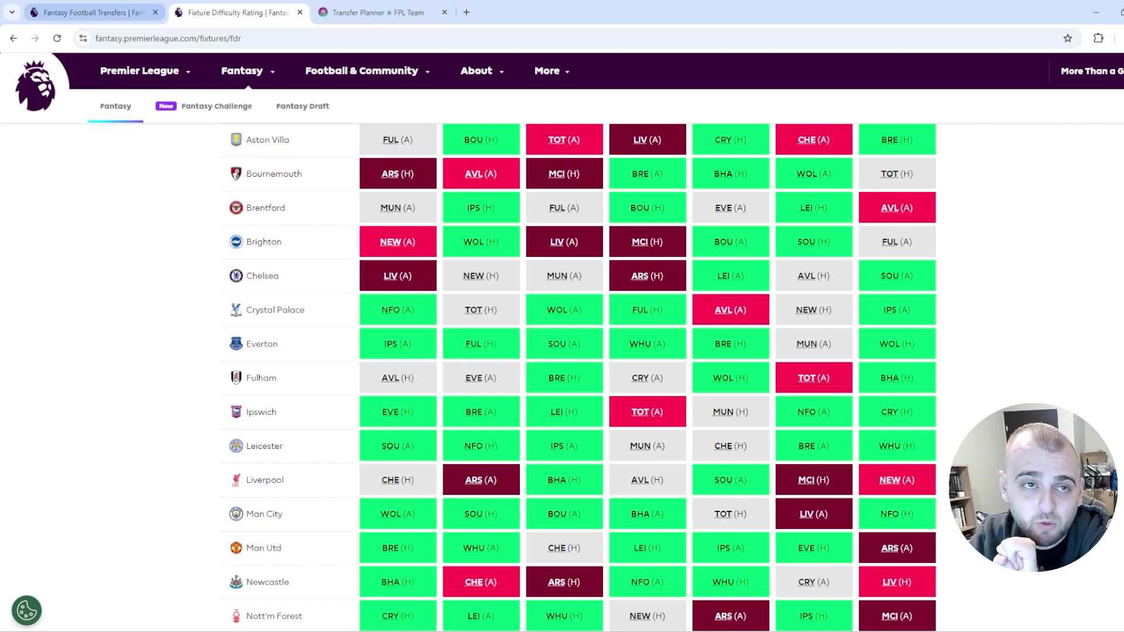
Return to the transfers page and restore the removed Man City defender Lewis to the squad.
left_click(94, 12)
left_click(593, 346)
left_click(594, 320)
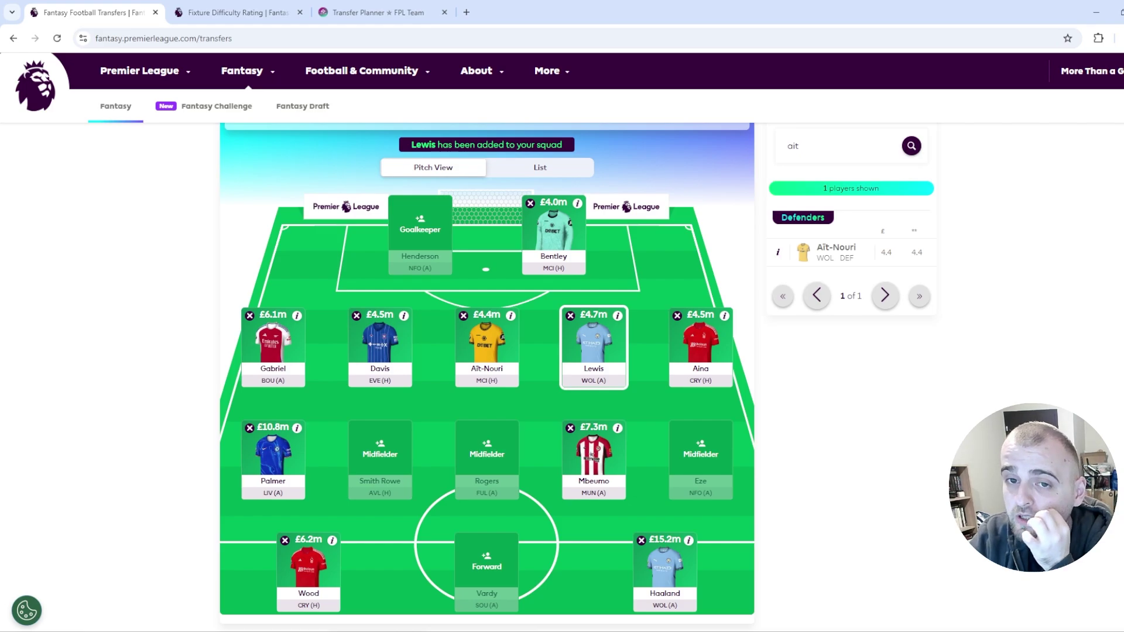
Remove the goalkeeper Bentley from the squad and clear the player search.
left_click(530, 203)
double_click(794, 146)
key("BackSpace")
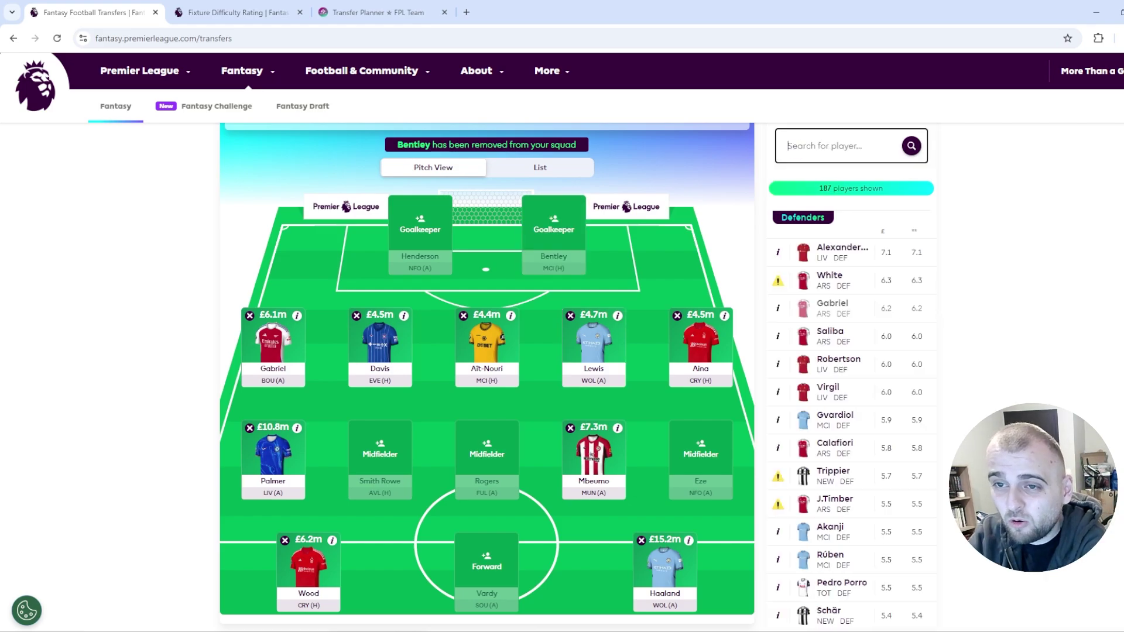
Filter the player selection to goalkeepers with a maximum cost of 4.1.
scroll(574, 375, "up", 4)
left_click(852, 253)
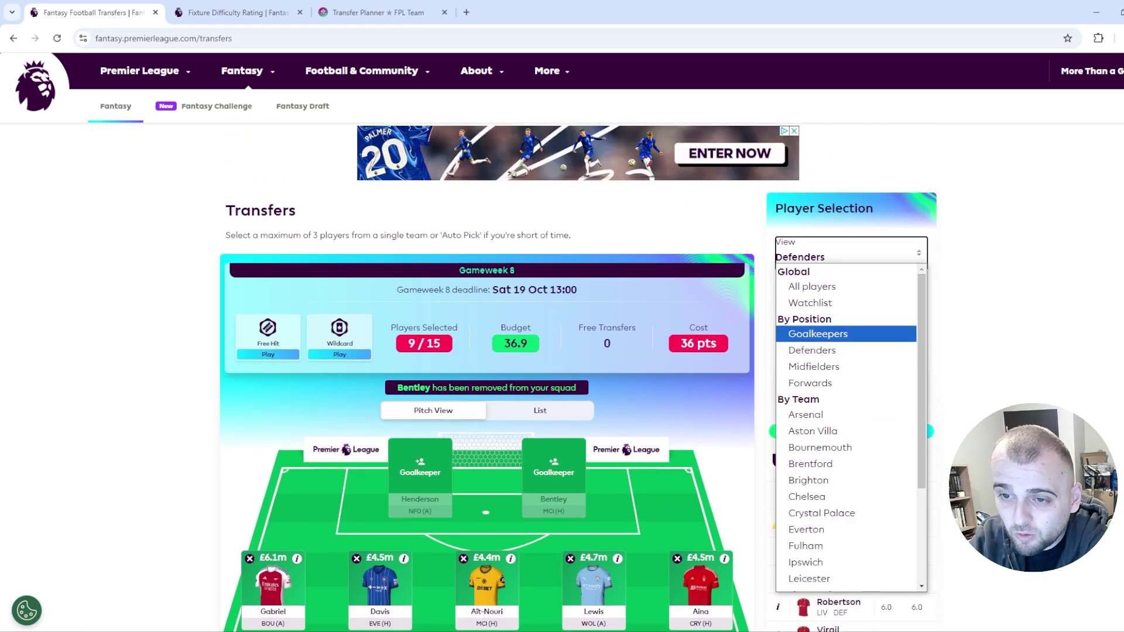
left_click(832, 334)
left_click(852, 343)
left_click(832, 411)
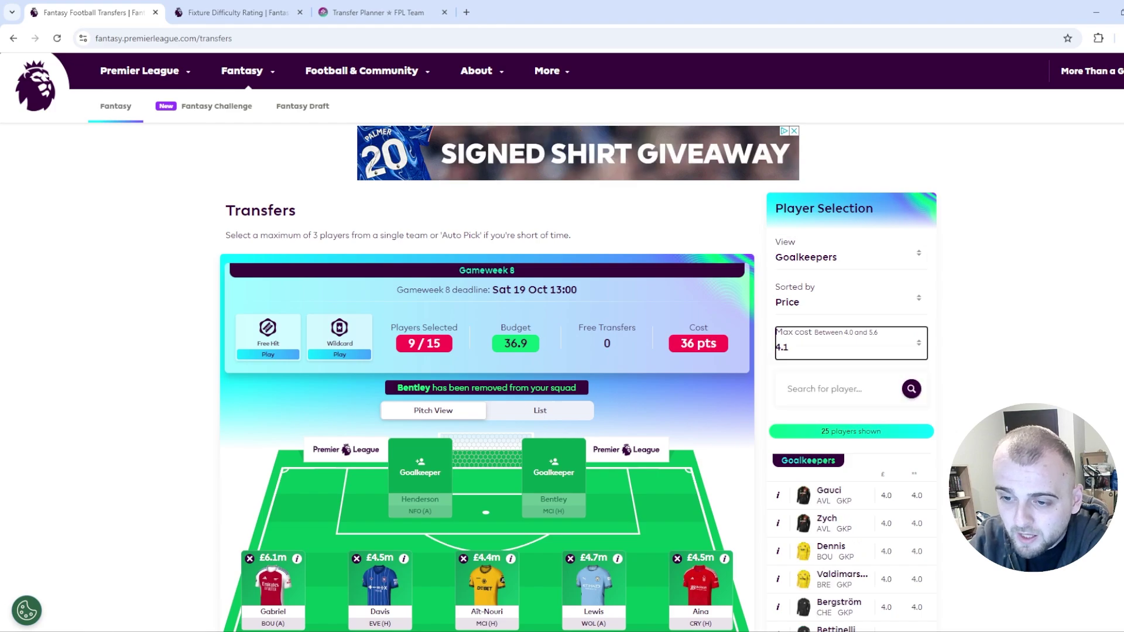
Look through the filtered goalkeepers and add the Bournemouth goalkeeper Dennis to the squad.
scroll(831, 411, "down", 4)
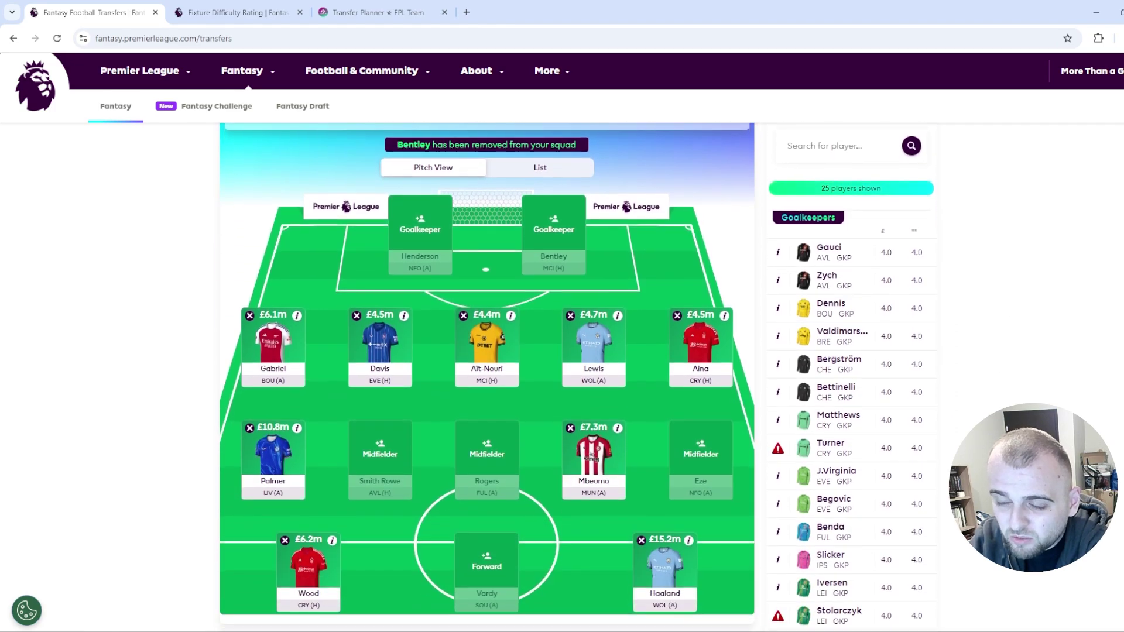
scroll(577, 377, "down", 2)
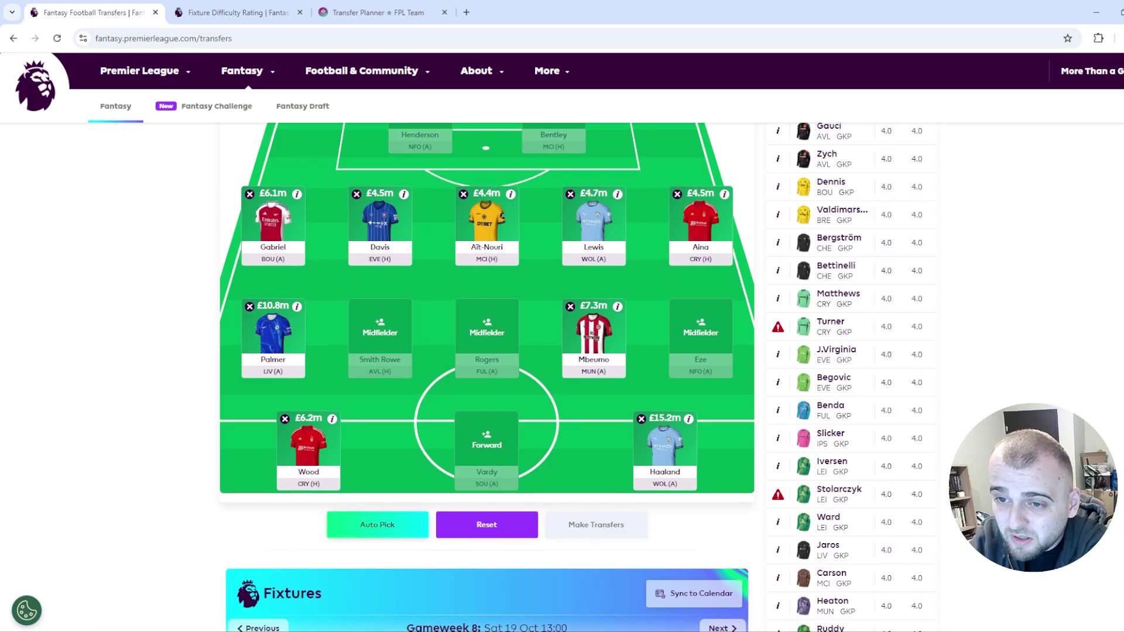
scroll(576, 378, "down", 2)
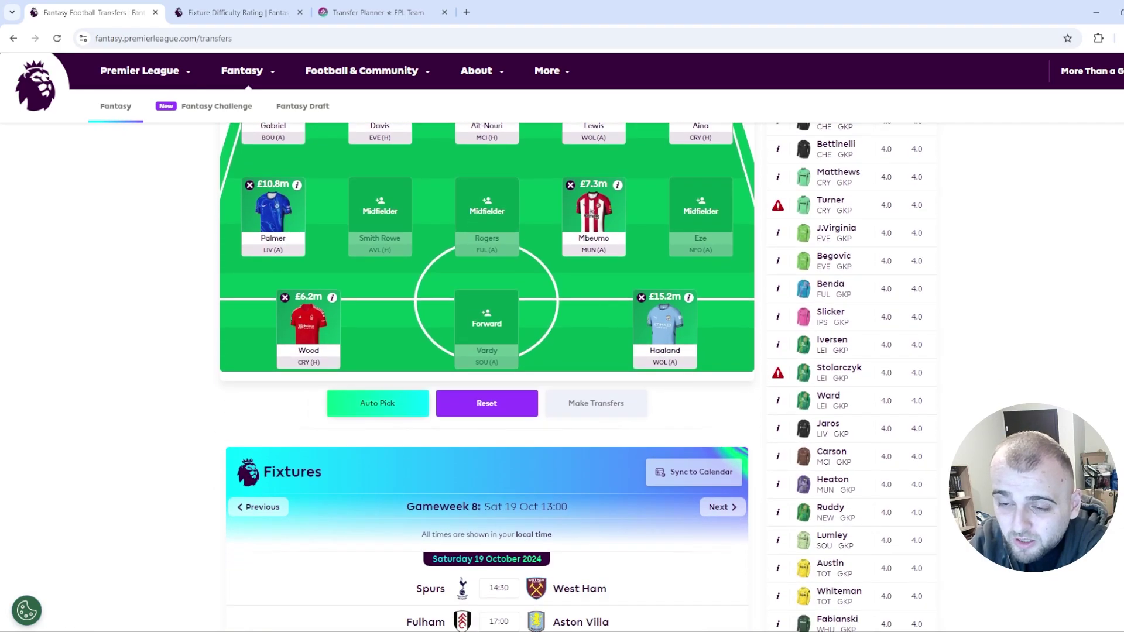
scroll(569, 377, "down", 2)
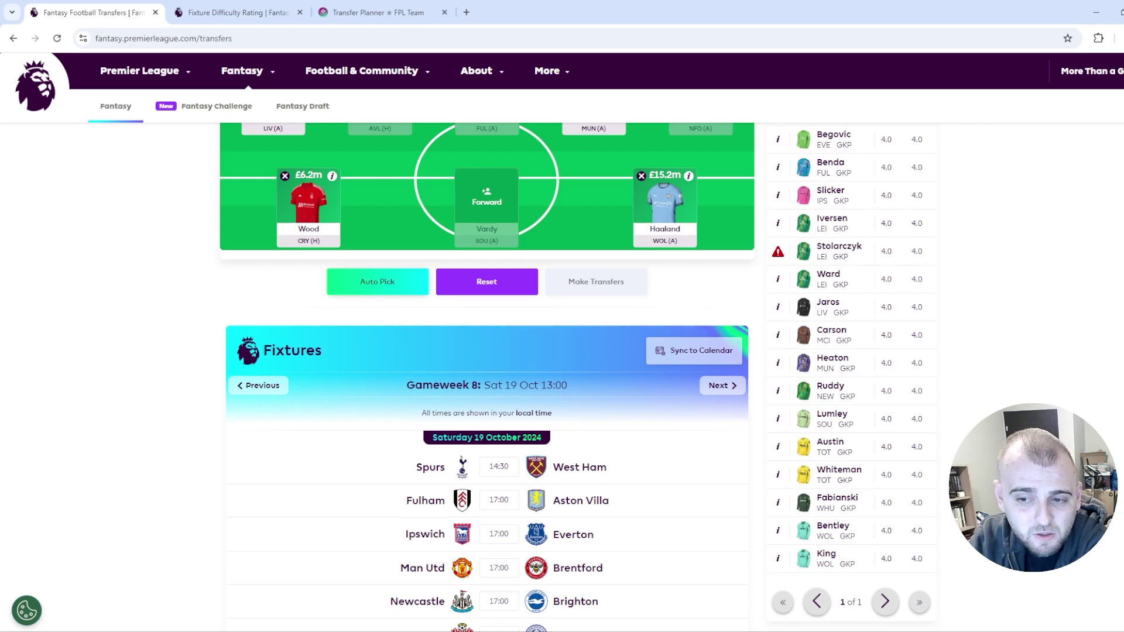
scroll(562, 376, "up", 6)
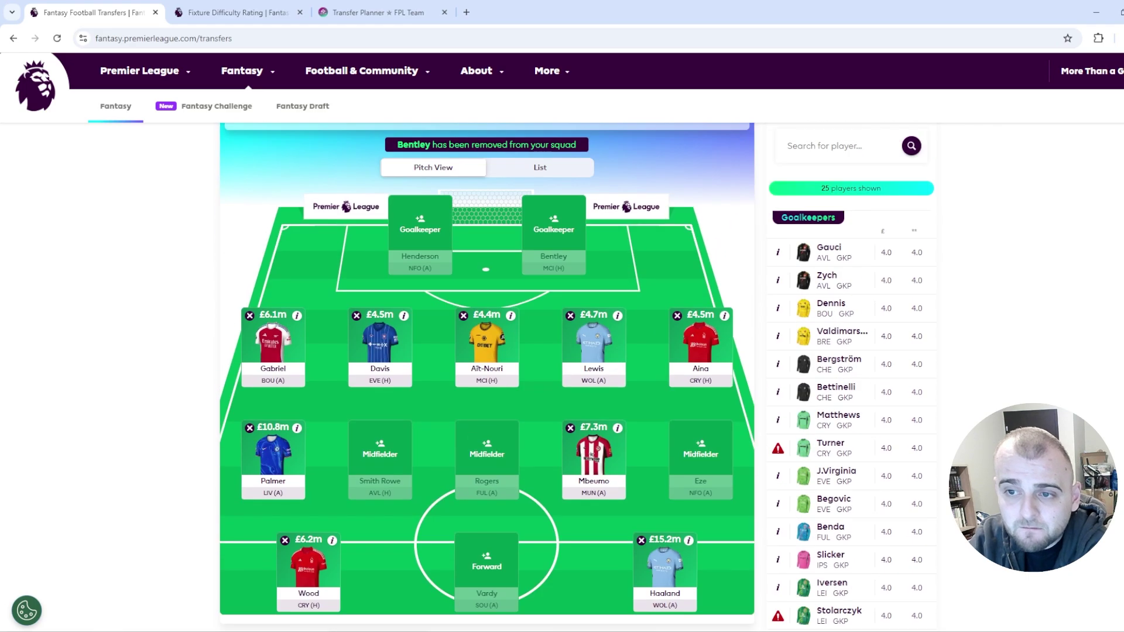
left_click(831, 309)
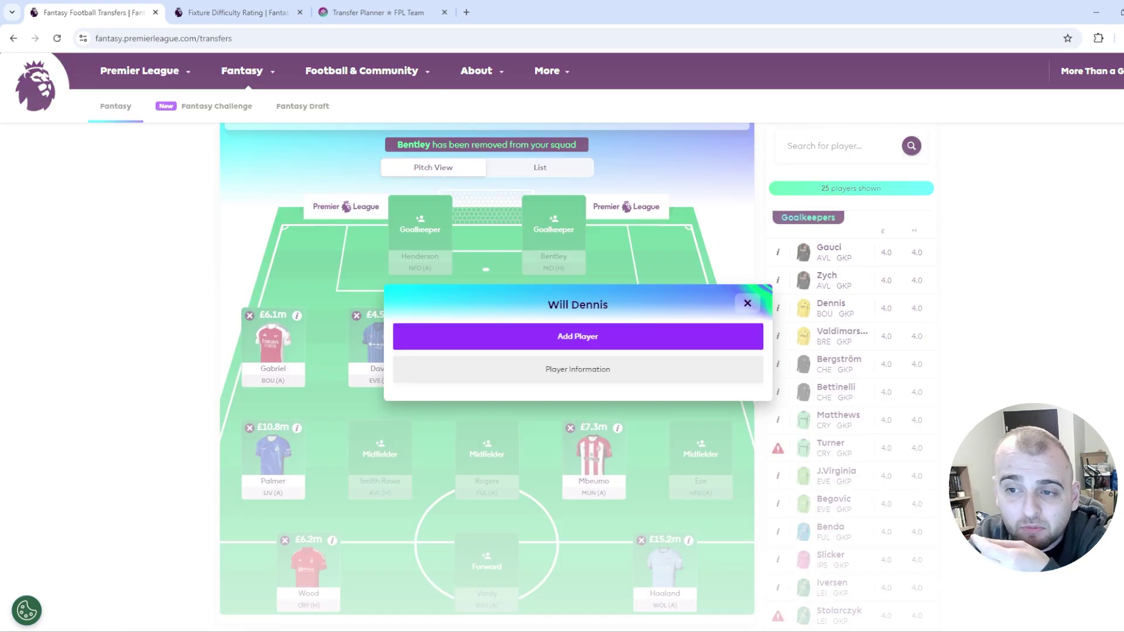
left_click(577, 336)
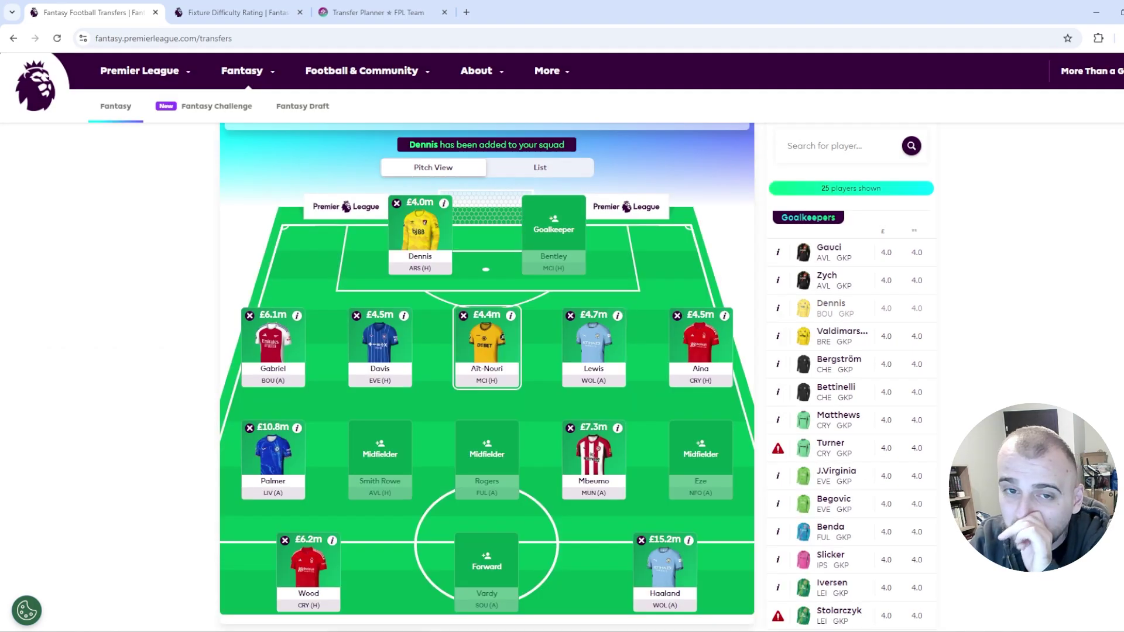
Check the Gameweek 8 to 14 fixtures in the difficulty table again and return to the squad on the transfers page.
left_click(234, 12)
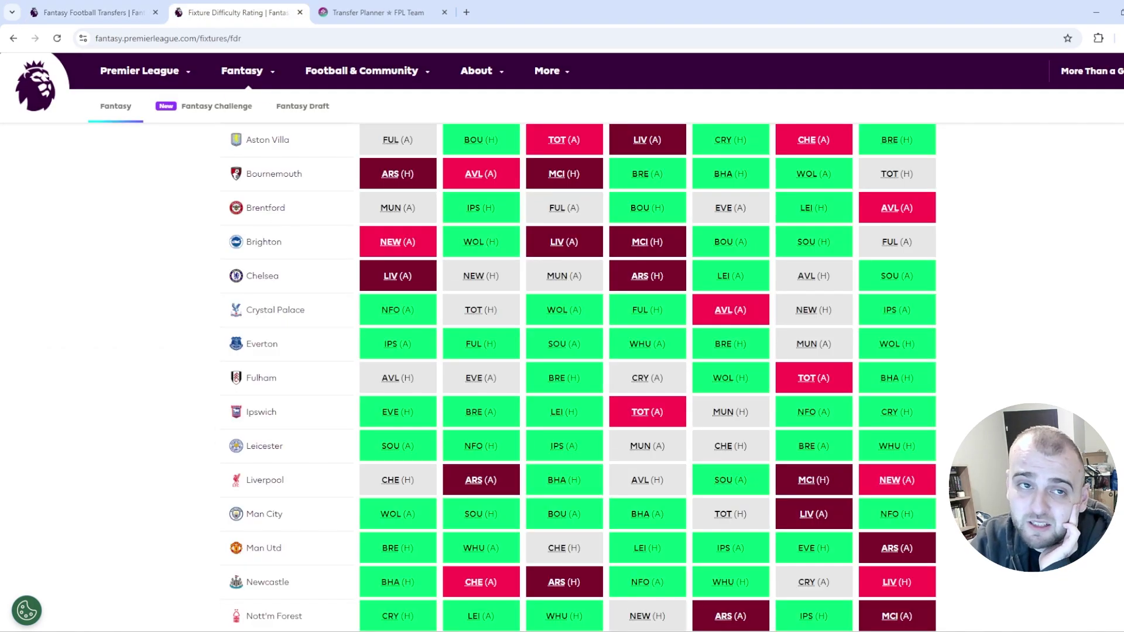
scroll(814, 356, "up", 3)
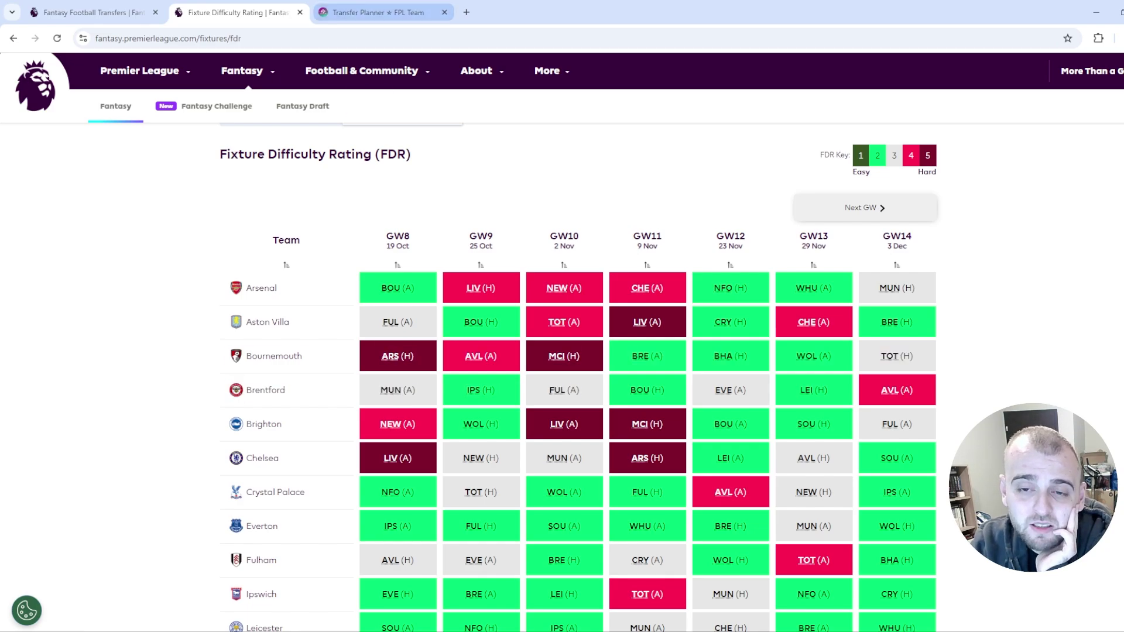
mouse_move(161, 105)
left_click(95, 12)
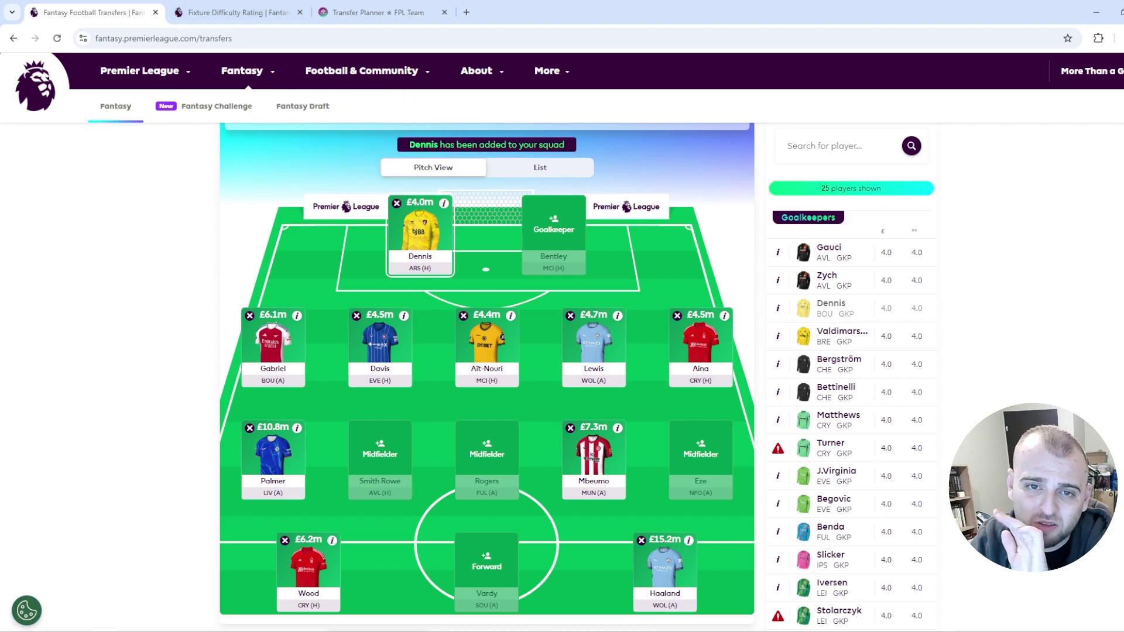
scroll(486, 369, "down", 1)
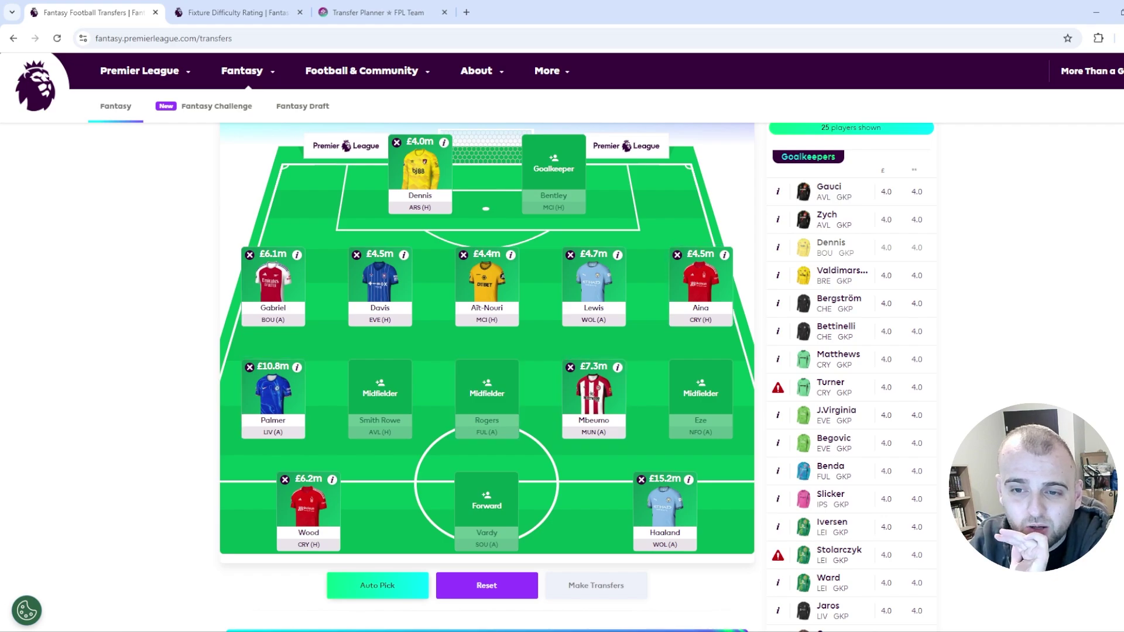
Examine the teams' Gameweek 8 to 14 fixtures in the difficulty table, focusing on Southampton's run.
scroll(381, 400, "up", 3)
scroll(381, 400, "down", 1)
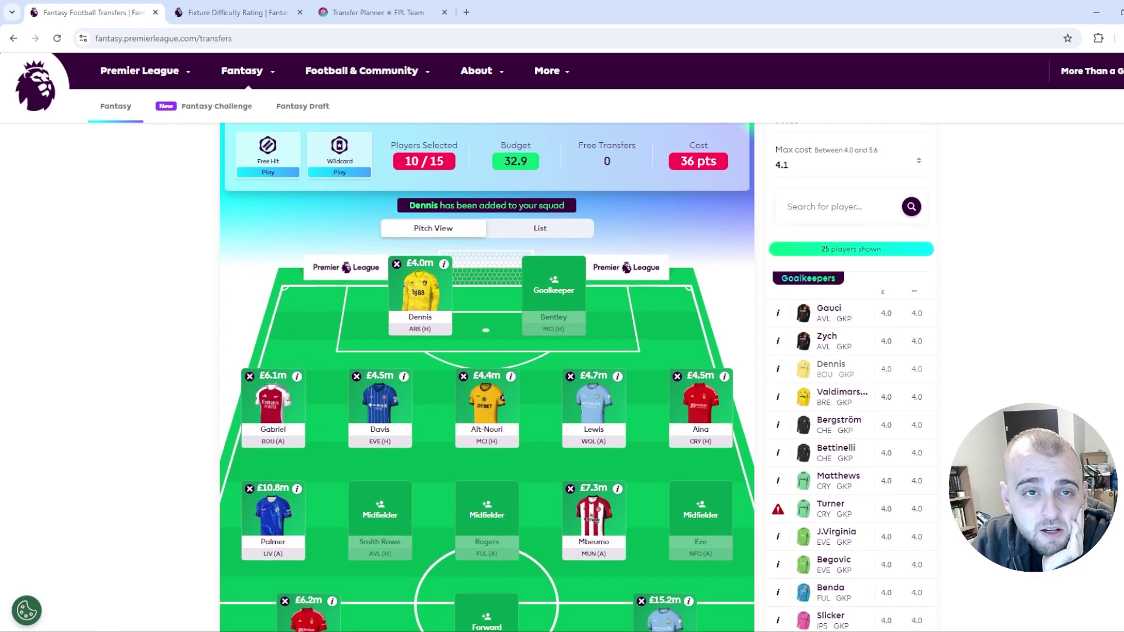
key("ctrl+Tab")
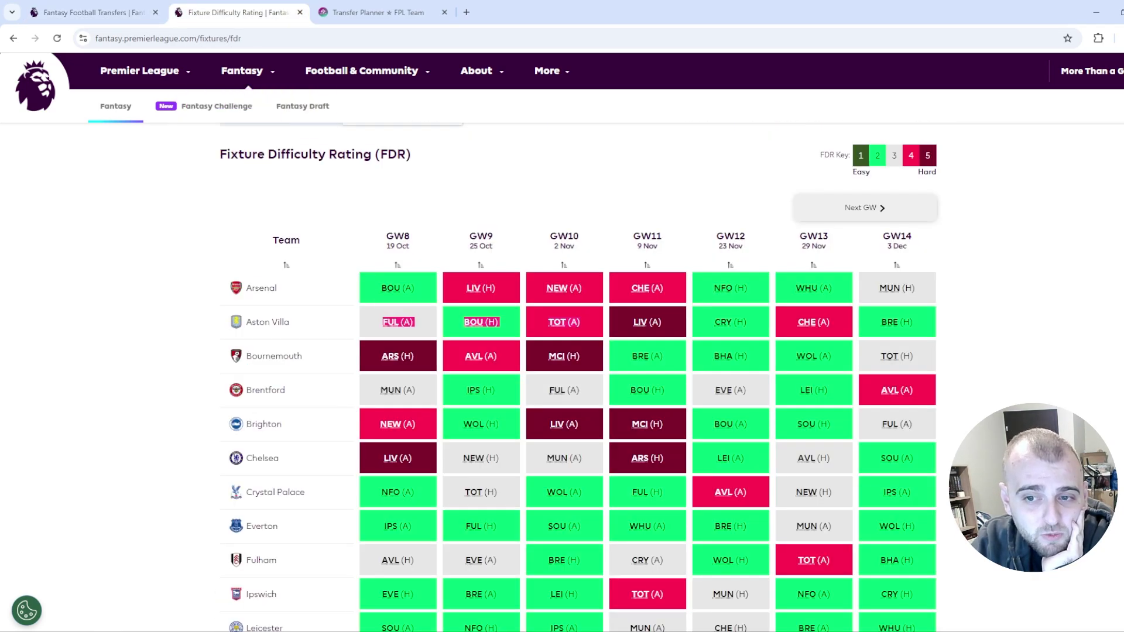
scroll(579, 378, "down", 3)
scroll(580, 378, "down", 1)
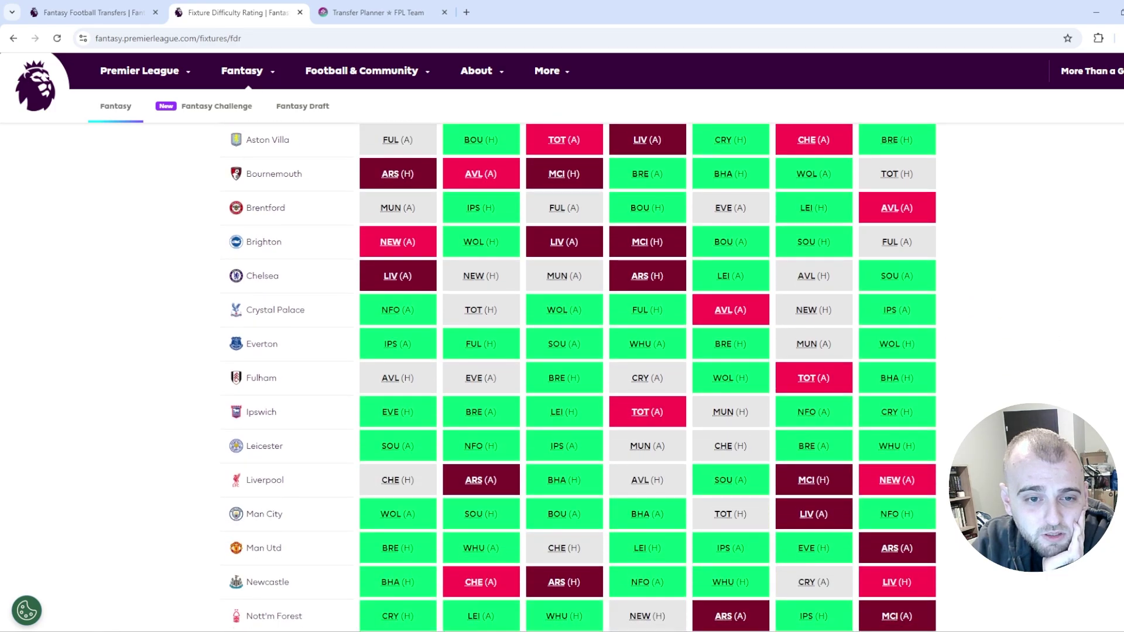
scroll(580, 378, "down", 4)
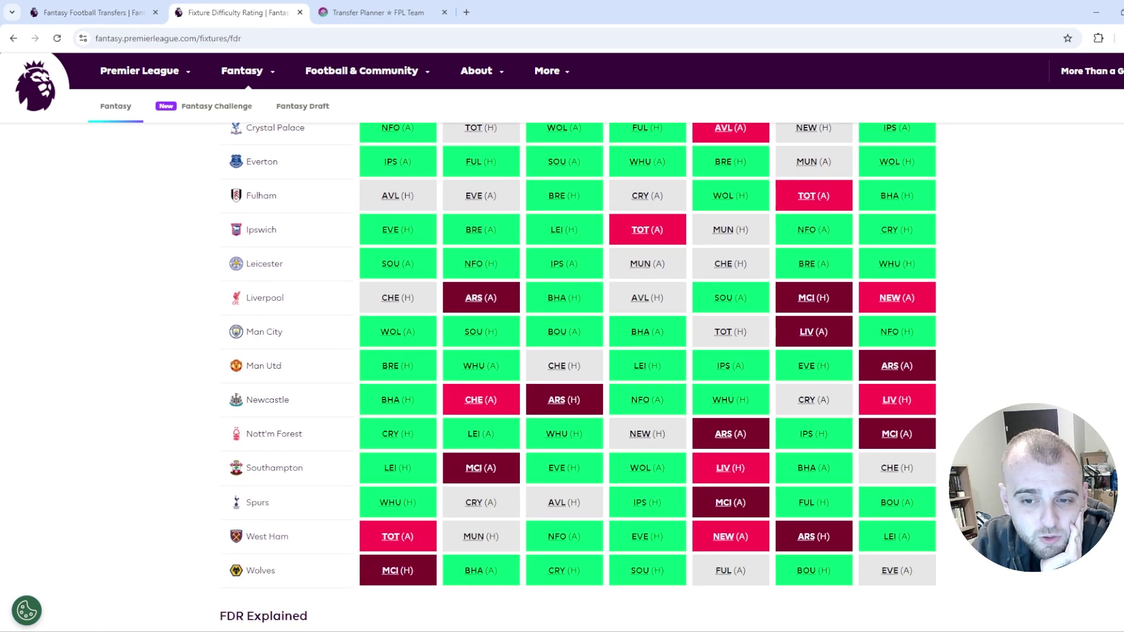
scroll(580, 378, "up", 9)
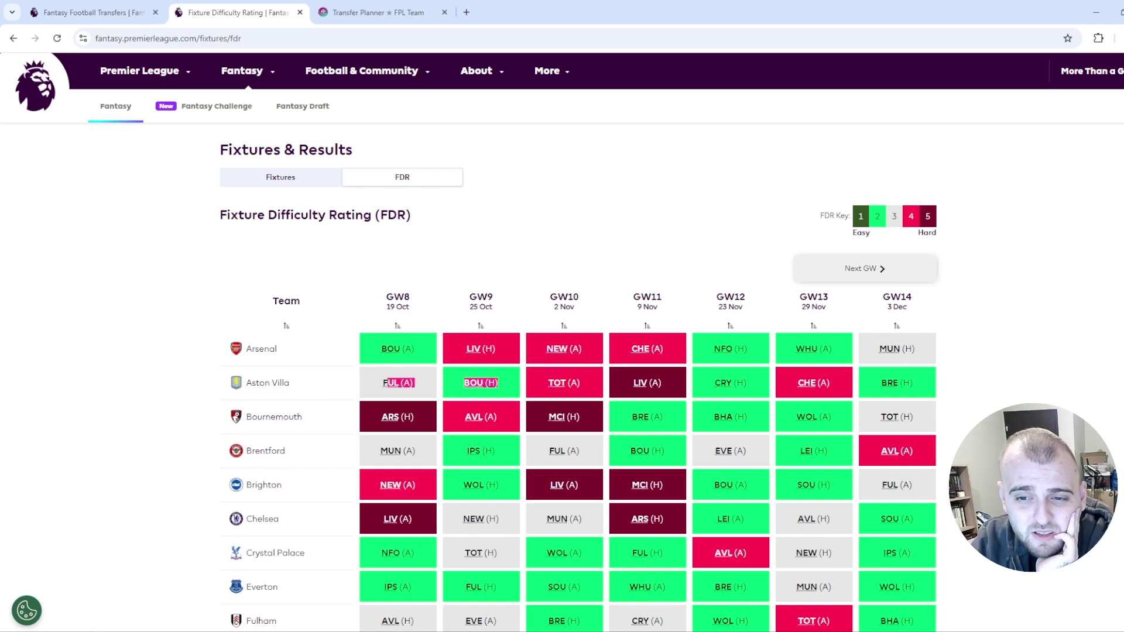
scroll(580, 377, "down", 3)
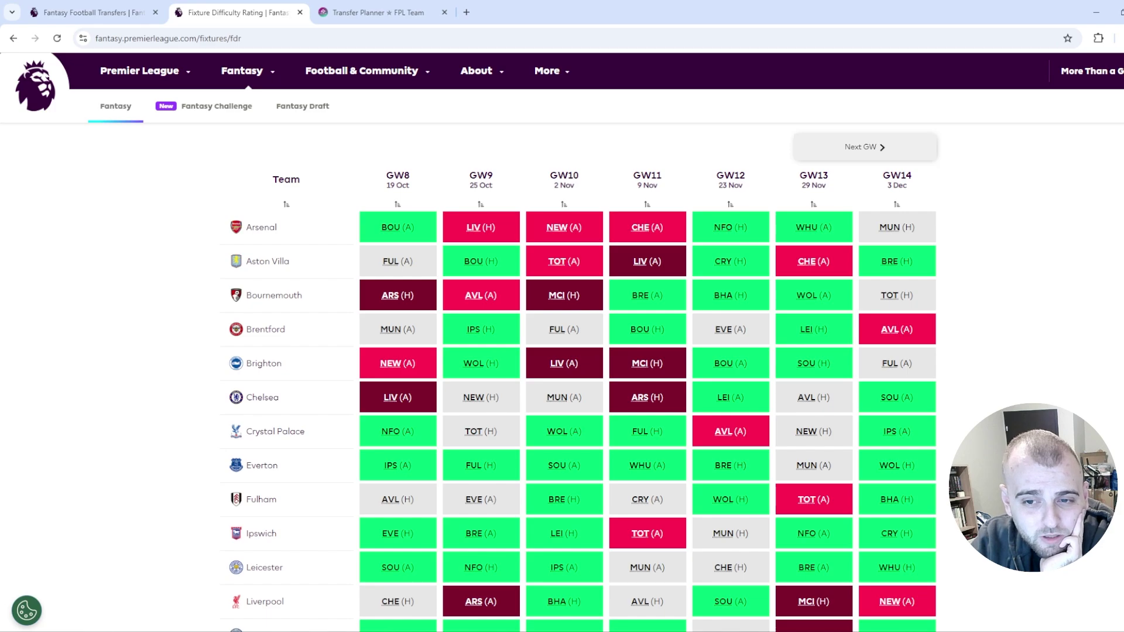
scroll(580, 378, "down", 5)
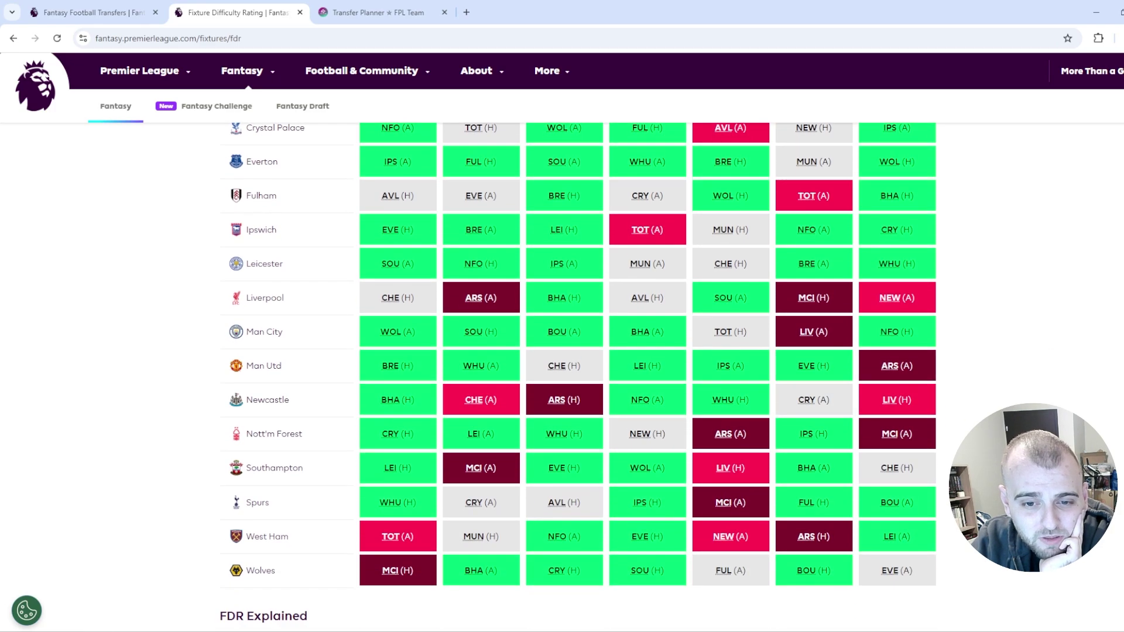
left_click_drag(384, 468, 409, 468)
left_click_drag(549, 469, 228, 468)
left_click(228, 469)
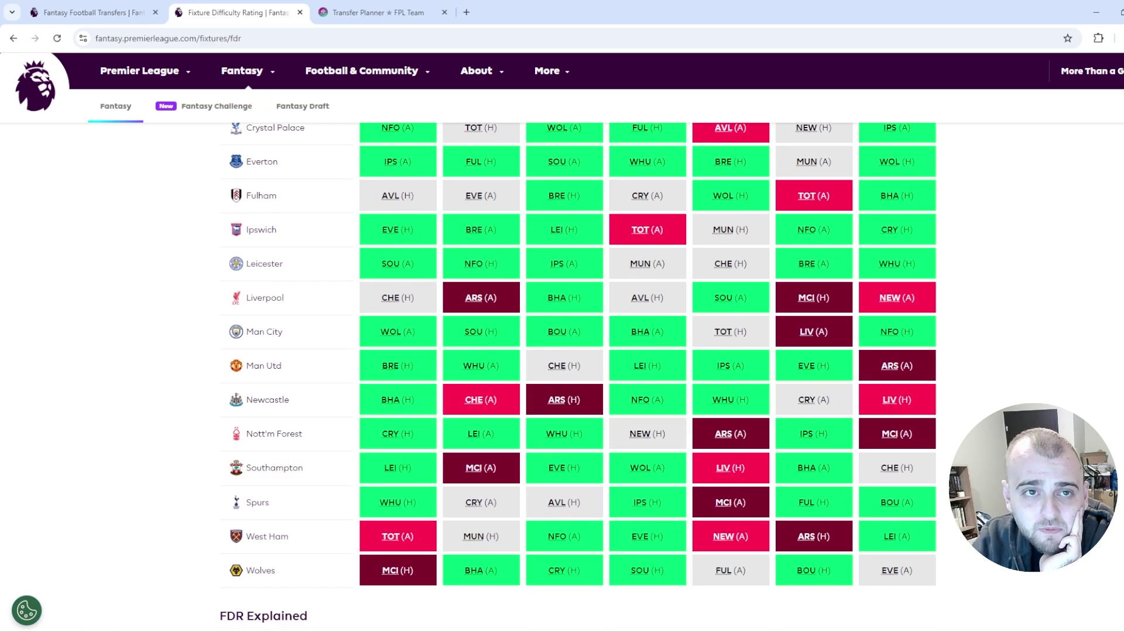
Search the transfers page's player selection for "dib" and widen the view from goalkeepers to all players.
left_click(94, 13)
left_click(837, 207)
type("dib")
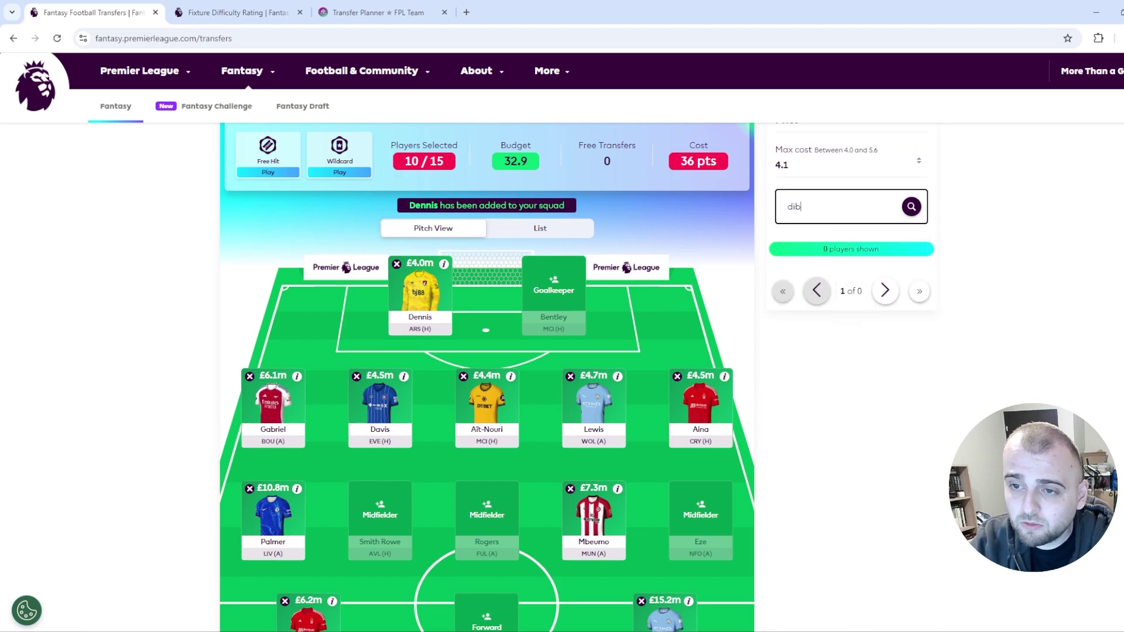
scroll(837, 208, "up", 1)
left_click(838, 135)
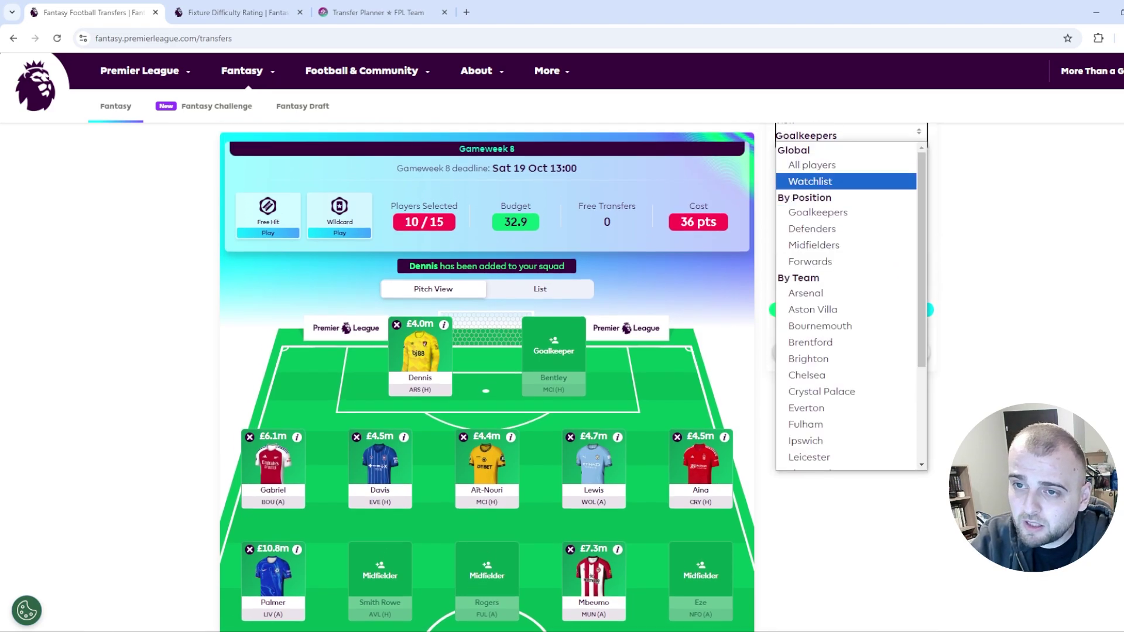
left_click(820, 165)
Open the player profile of the Southampton midfielder Dibling and review his match history for this season.
left_click(833, 373)
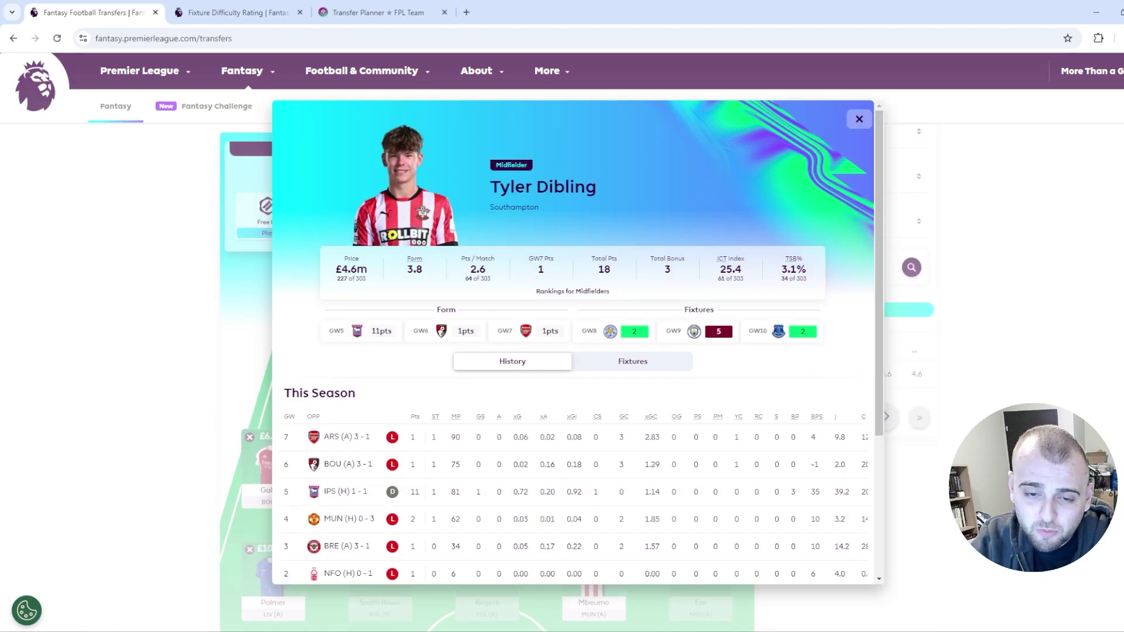
scroll(577, 343, "down", 2)
left_click_drag(285, 316, 285, 358)
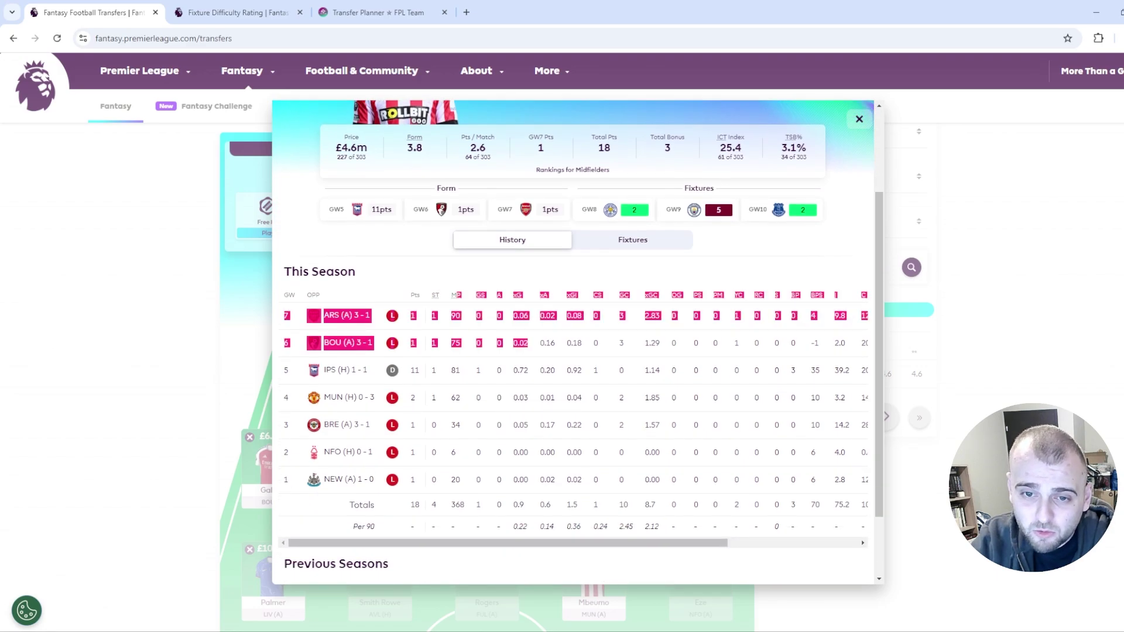
left_click(346, 328)
left_click_drag(334, 316, 354, 315)
left_click(354, 319)
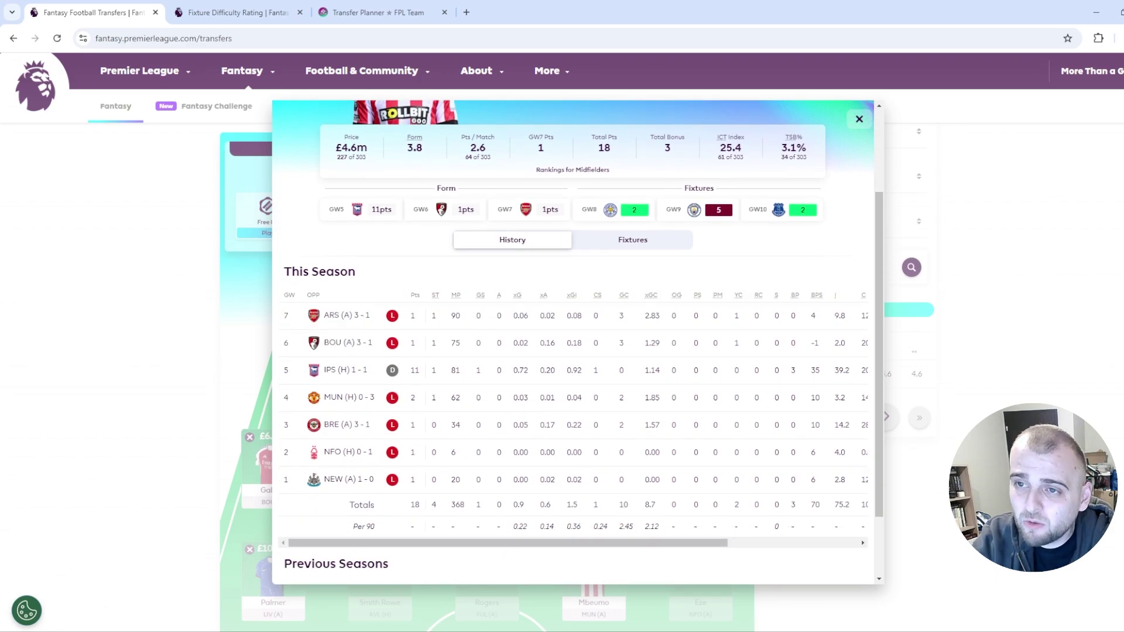
Close the player profile and add the Southampton midfielder Dibling to the squad.
left_click(860, 120)
left_click(832, 373)
left_click(578, 337)
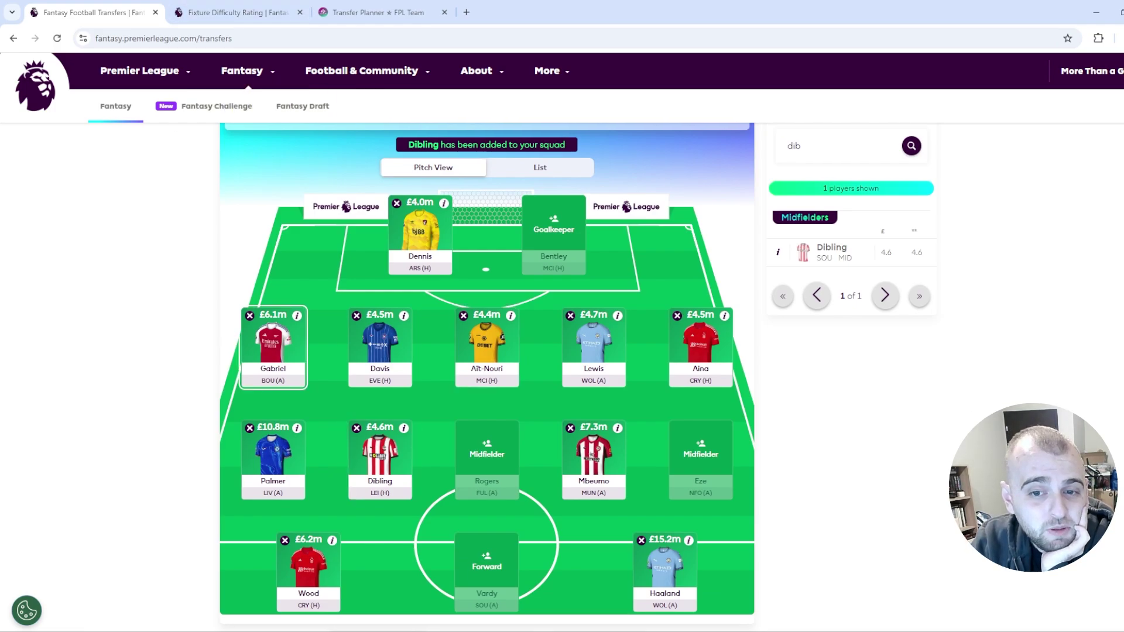
Compare the Gameweek 8 to 14 fixtures of Man Utd and Man City in the difficulty table.
scroll(487, 375, "up", 4)
left_click(237, 13)
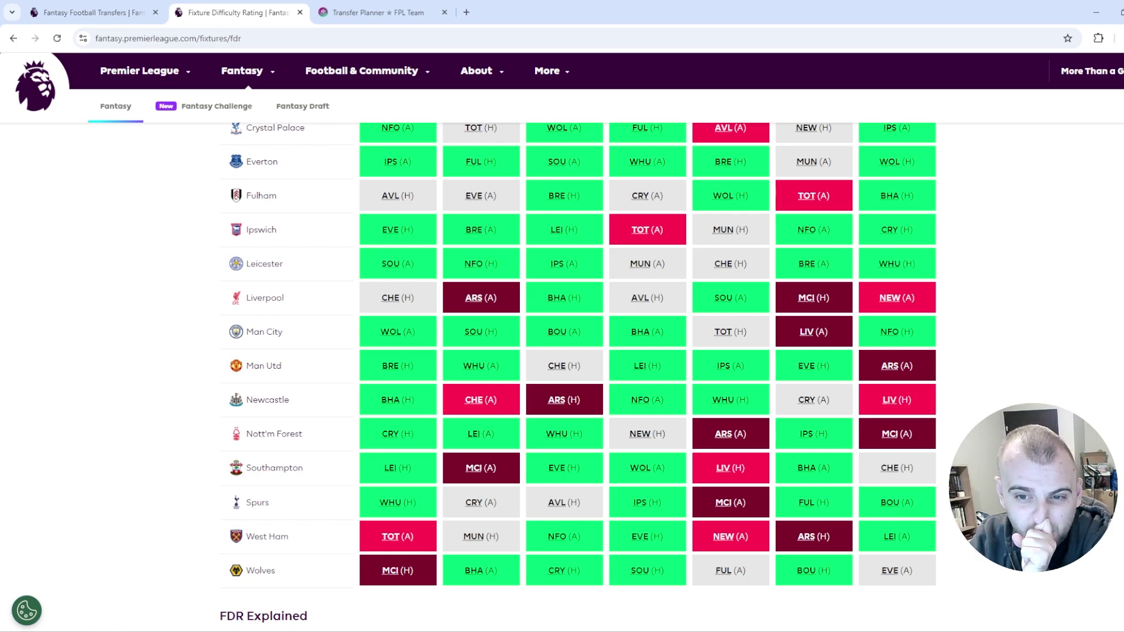
left_click_drag(380, 366, 831, 366)
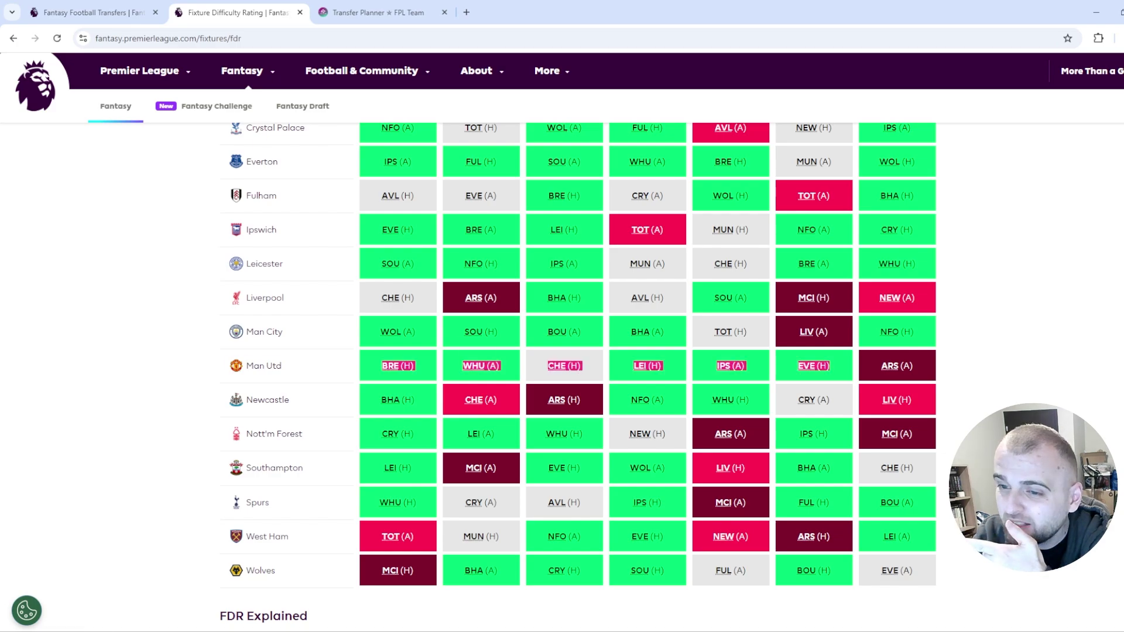
left_click(831, 367)
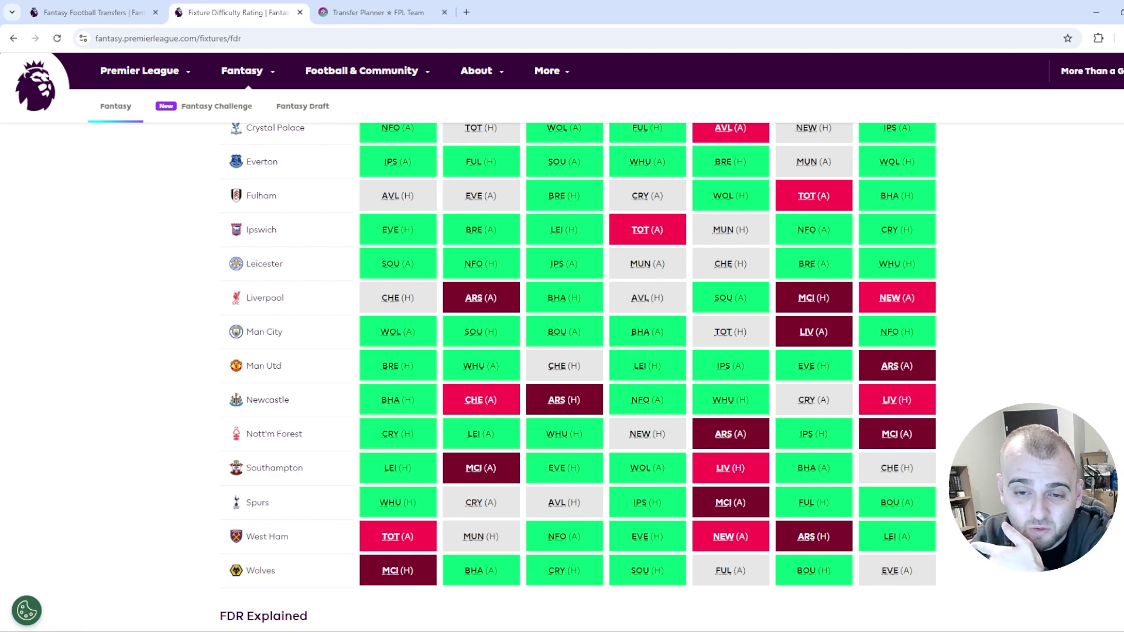
scroll(586, 375, "up", 4)
scroll(586, 375, "down", 2)
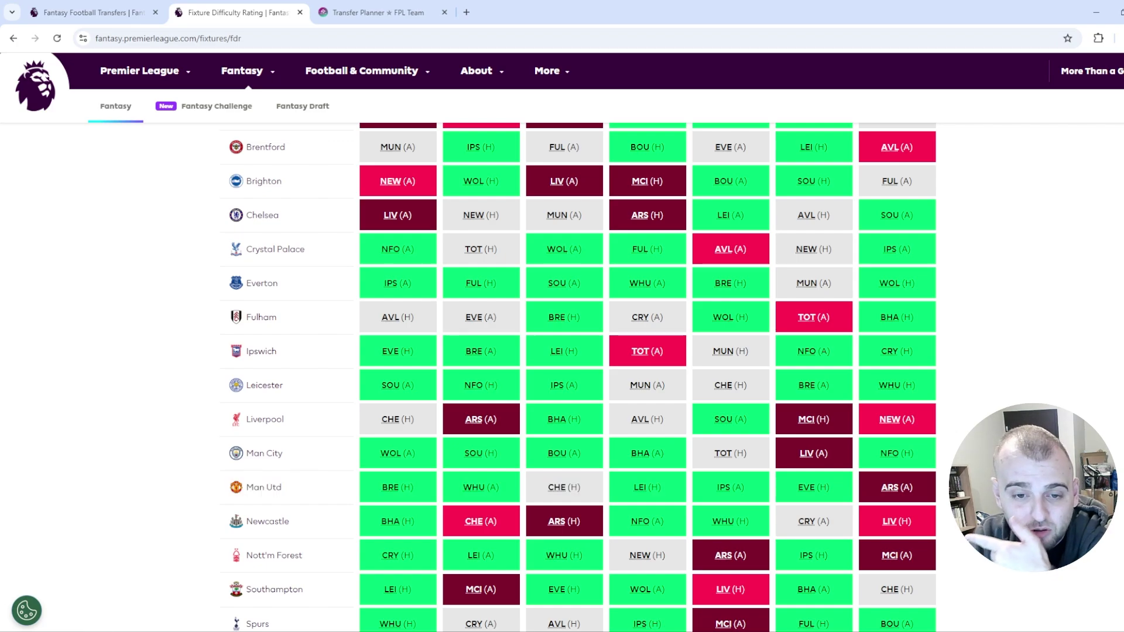
left_click_drag(287, 453, 581, 454)
double_click(640, 454)
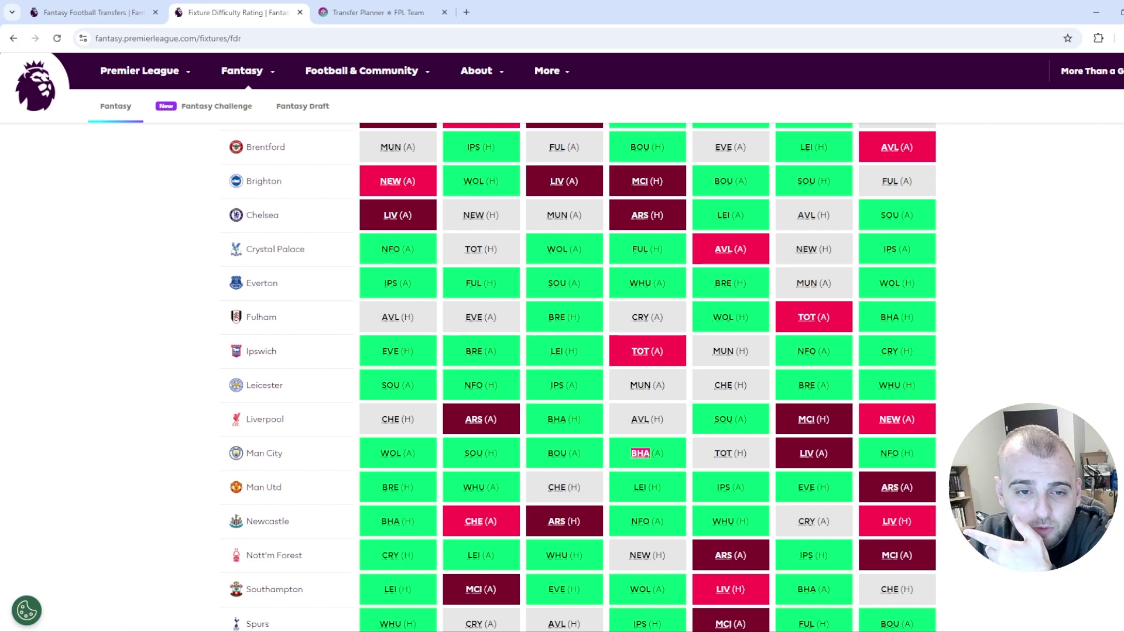
left_click(640, 454)
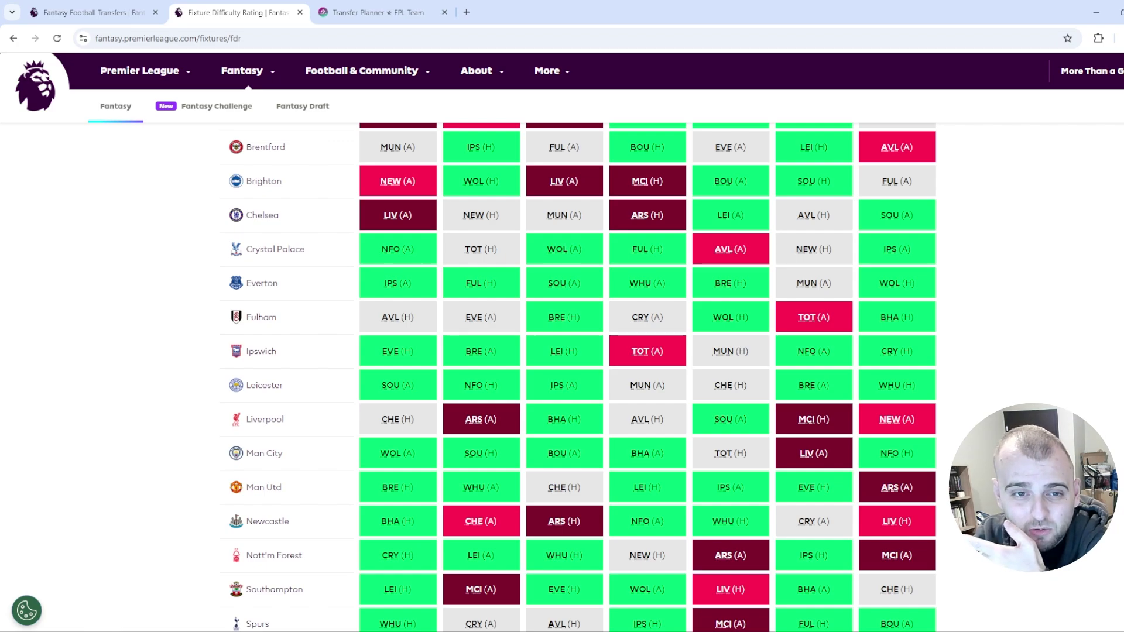
scroll(641, 454, "up", 3)
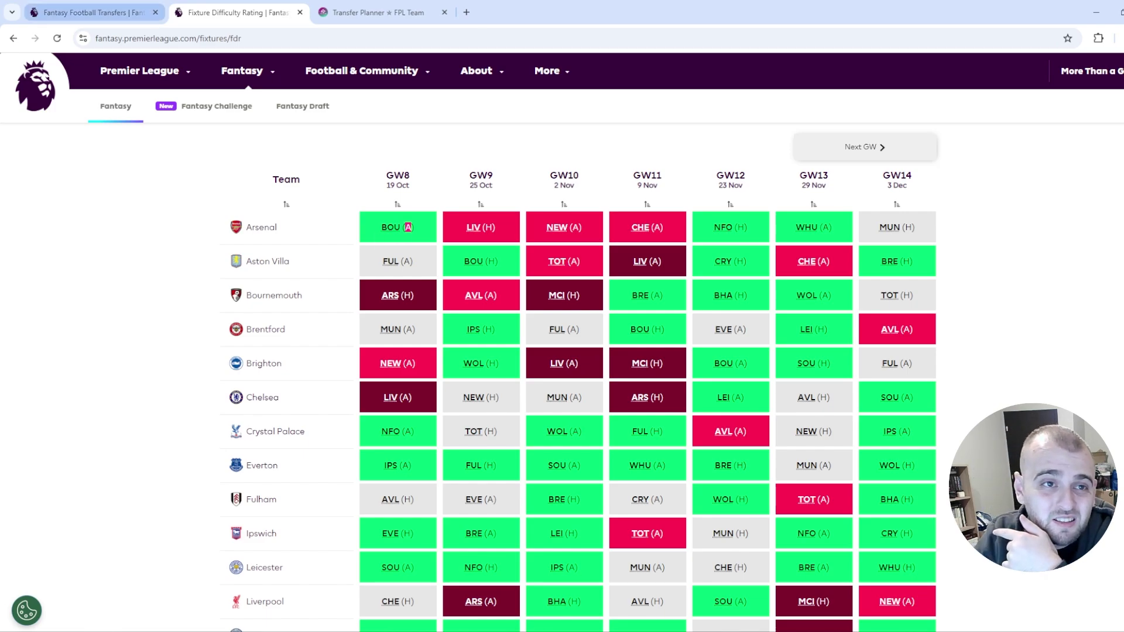
Review the open positions in the squad and check the fixtures from Leicester to Wolves in the difficulty table.
left_click(88, 12)
scroll(486, 375, "down", 5)
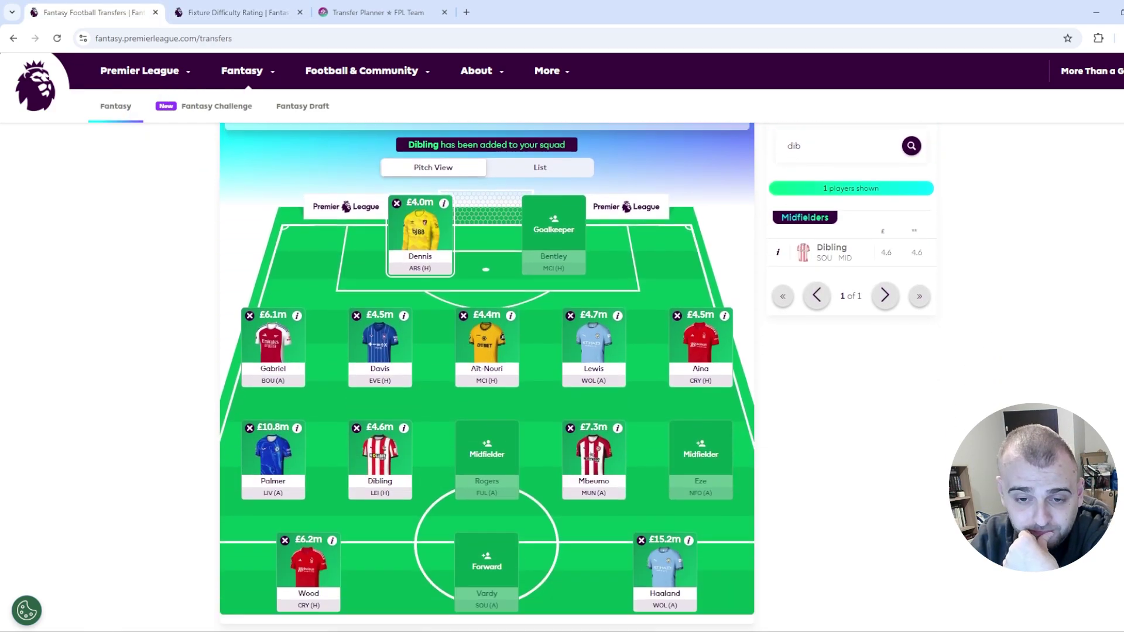
left_click(235, 12)
scroll(578, 375, "down", 5)
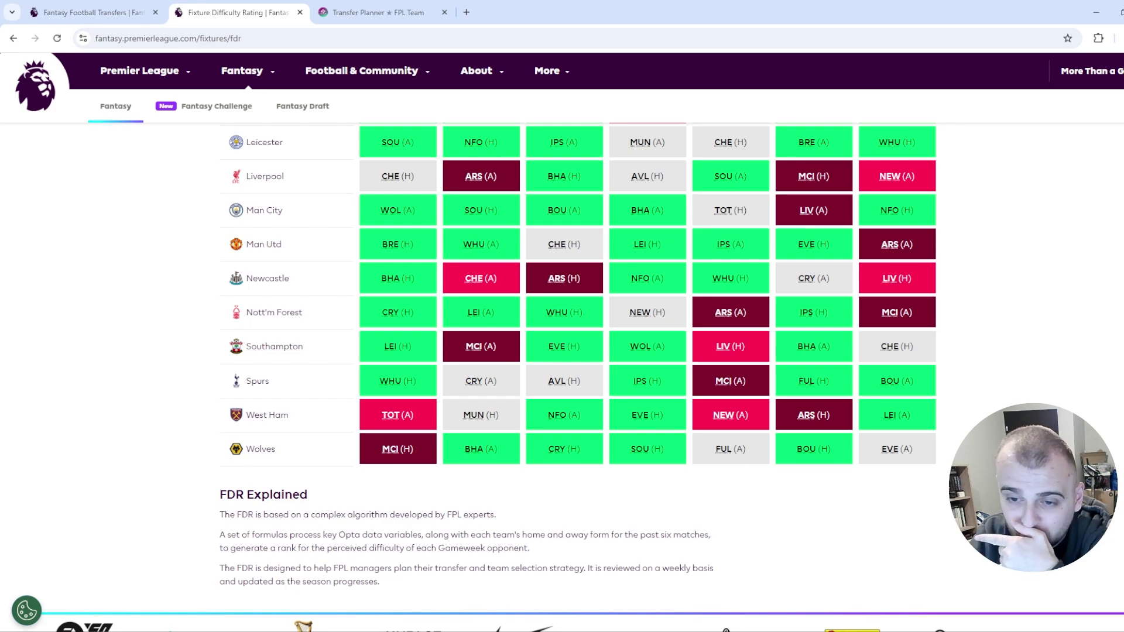
Search the players for "cun" on the transfers page and add the Wolves forward Cunha to the squad.
left_click(88, 13)
double_click(808, 146)
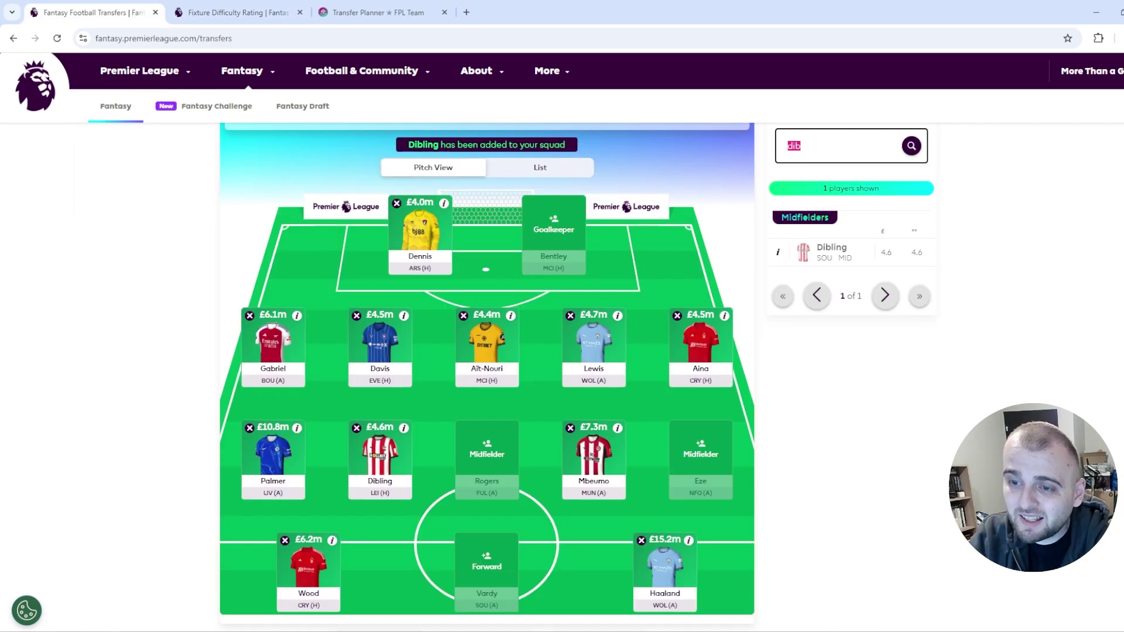
type("cun")
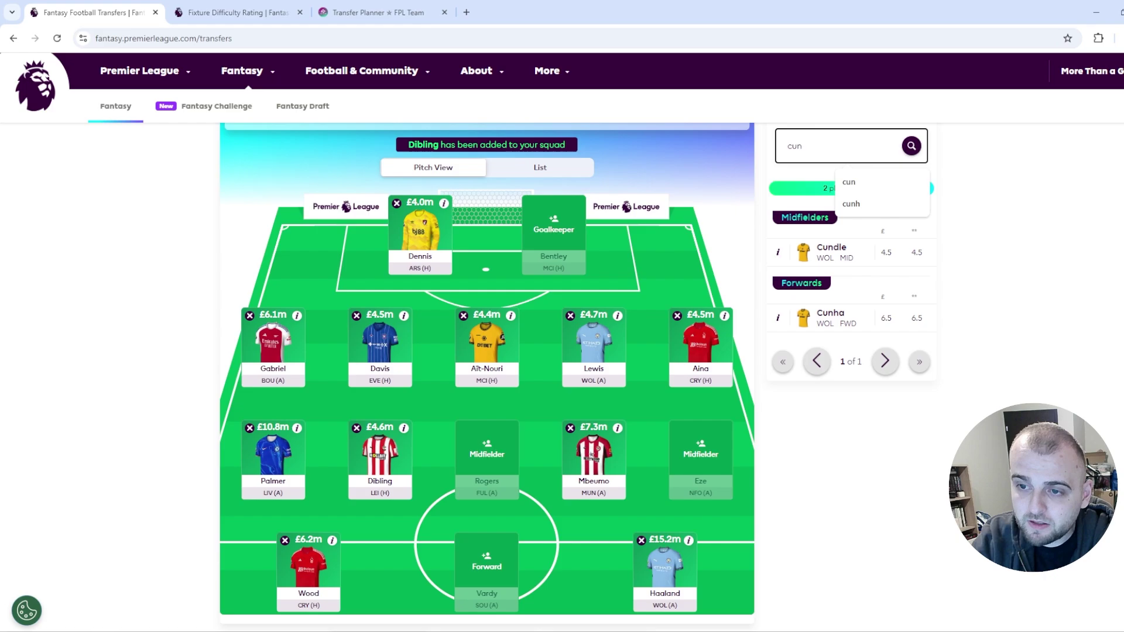
left_click(831, 318)
left_click(578, 336)
scroll(498, 468, "down", 1)
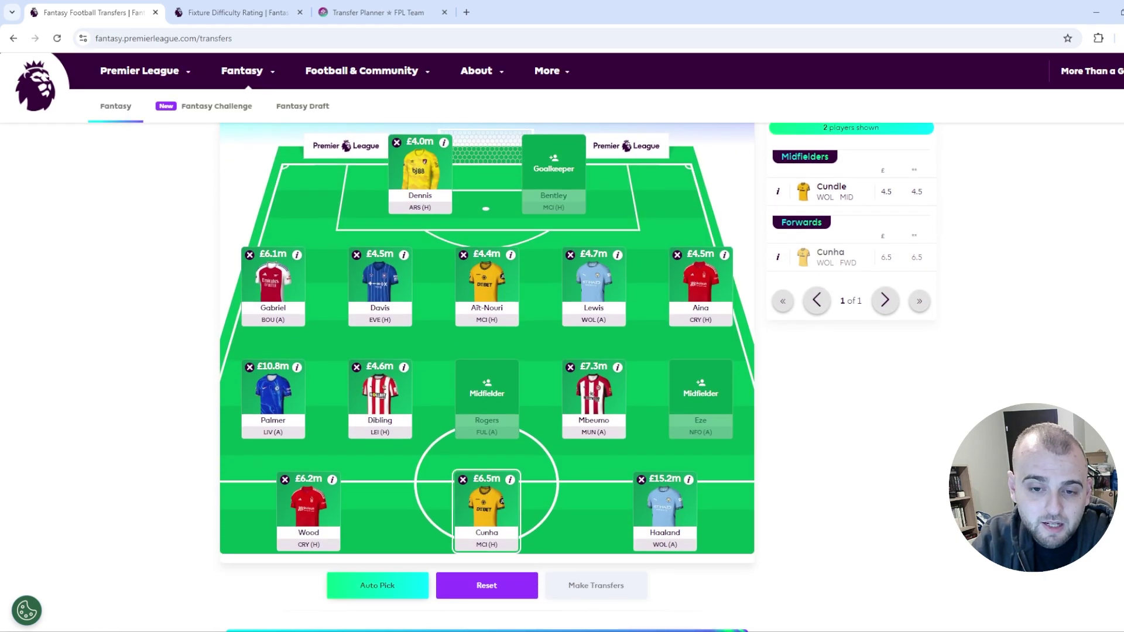
Review Cunha's form, upcoming fixtures and season history in his player profile, and close it.
left_click(510, 480)
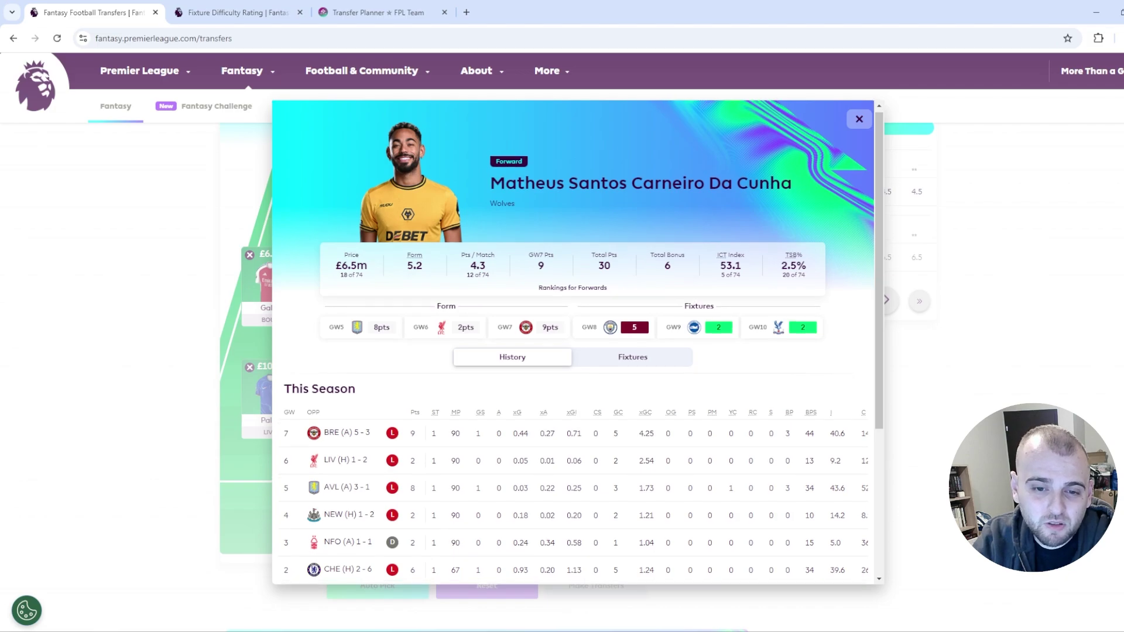
scroll(577, 352, "down", 3)
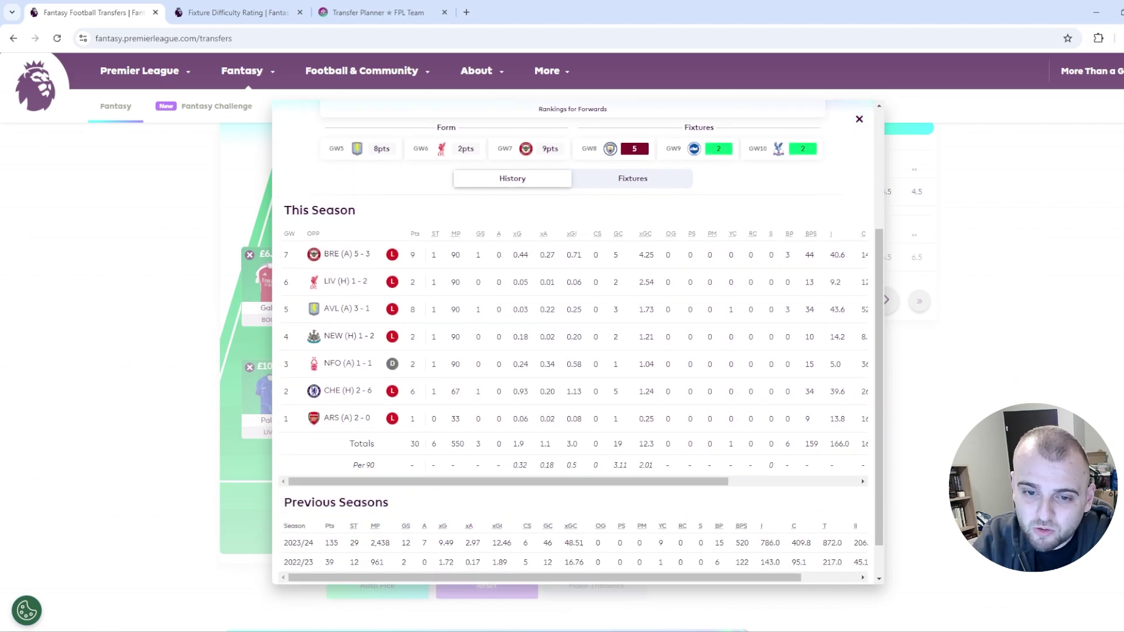
left_click(860, 120)
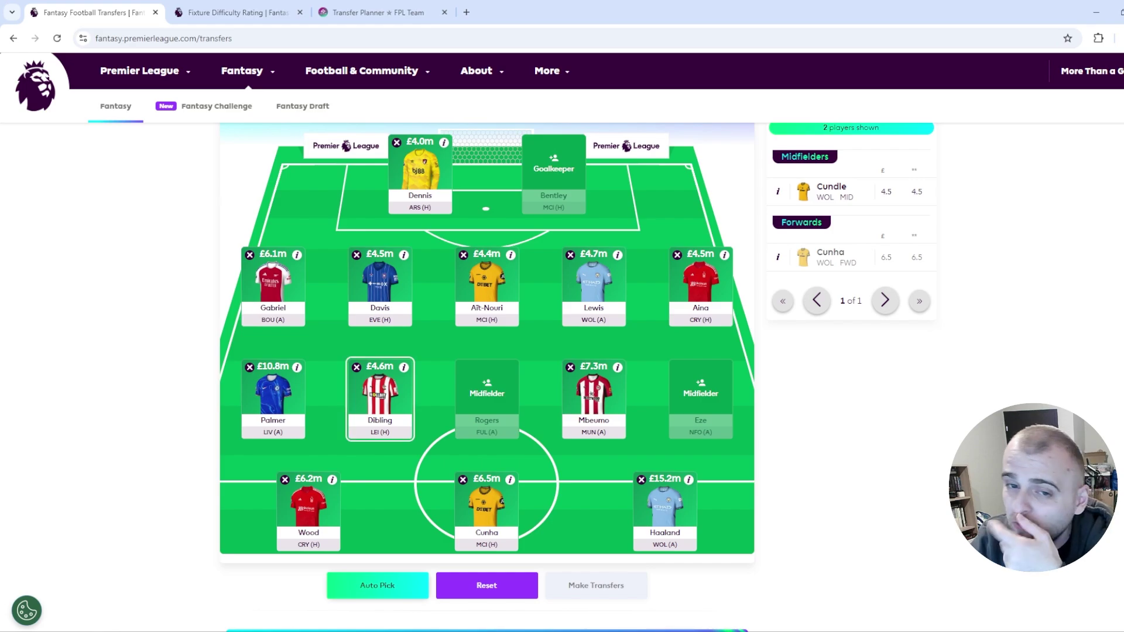
Look over the updated squad and check the fixtures from Arsenal to Nott'm Forest in the difficulty table.
scroll(380, 398, "up", 3)
scroll(380, 398, "down", 2)
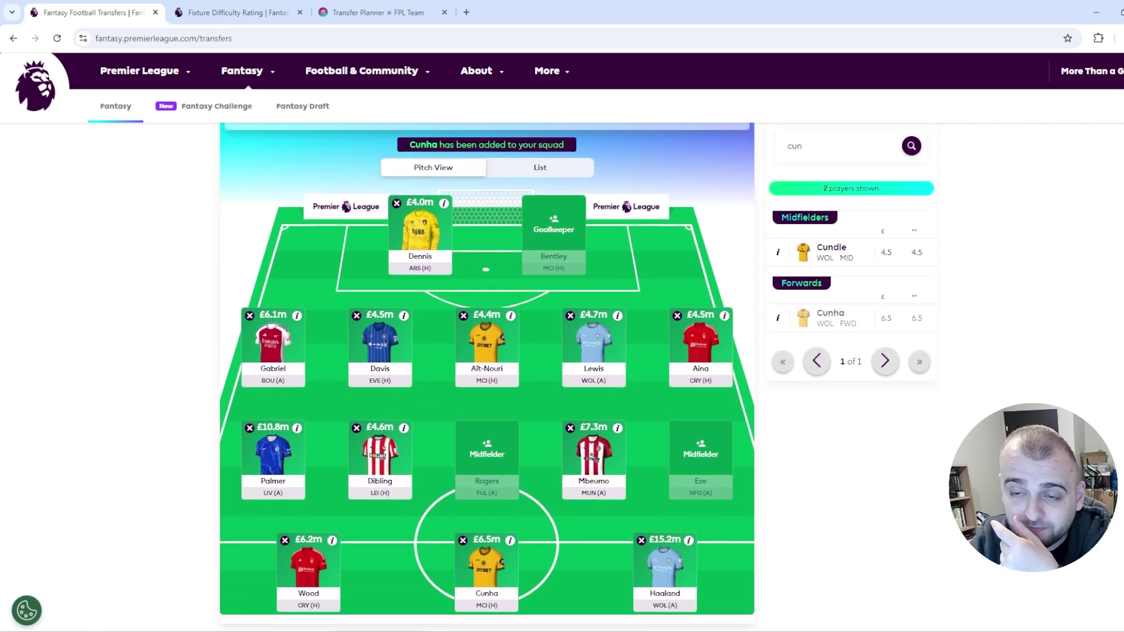
left_click(239, 12)
scroll(488, 375, "up", 7)
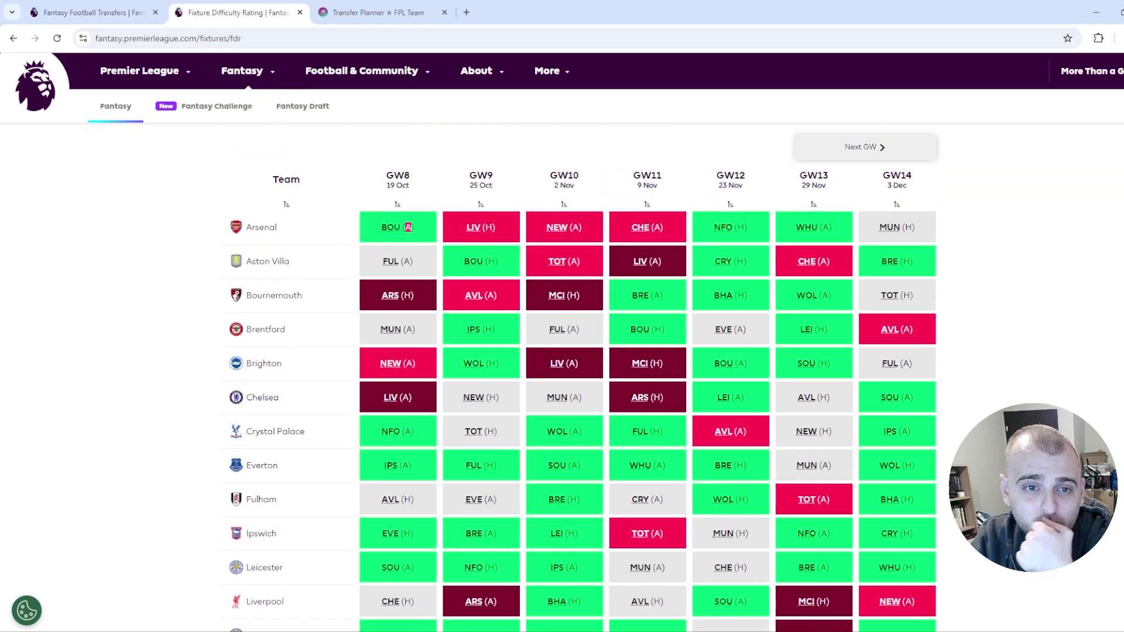
scroll(487, 375, "down", 1)
scroll(408, 154, "down", 1)
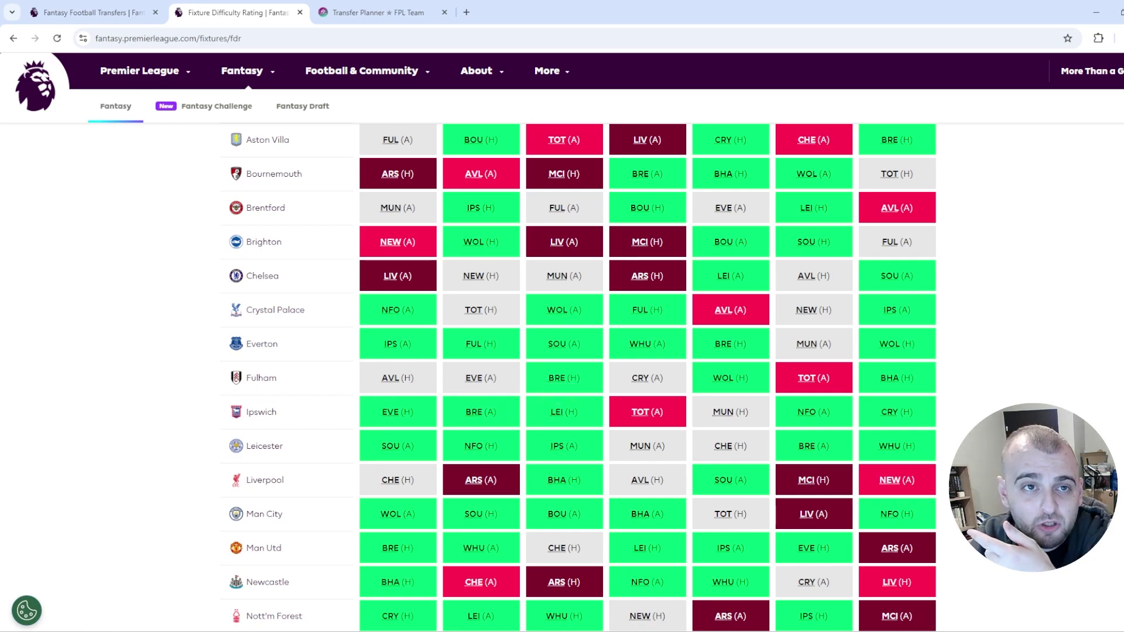
Search the players for "mur" on the transfers page and open the profile of the Ipswich goalkeeper Muric.
left_click(94, 13)
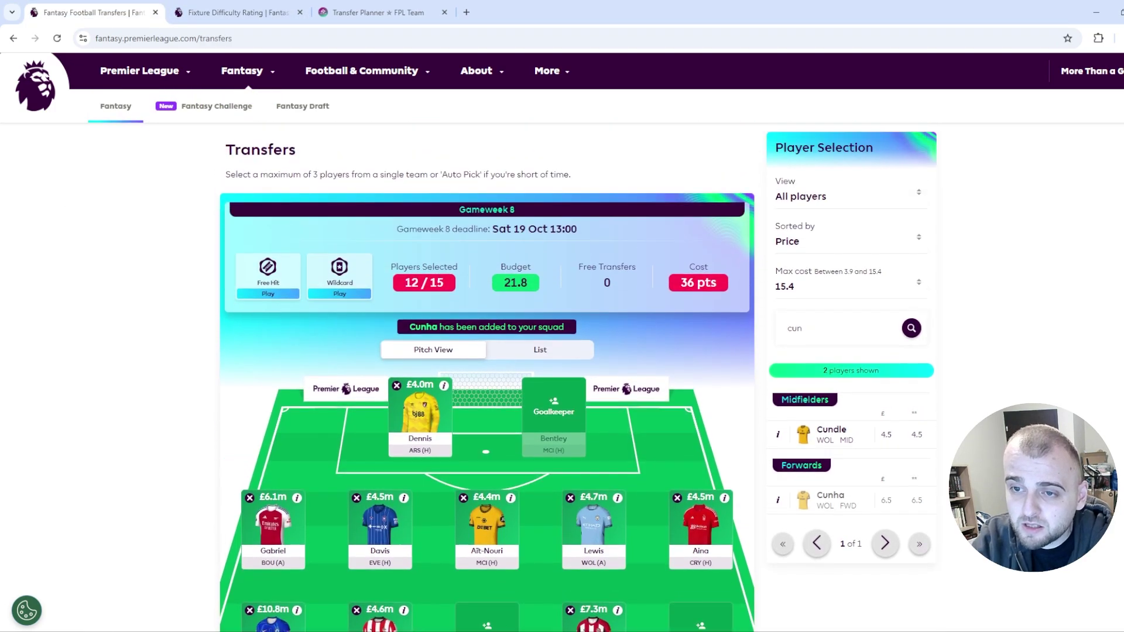
left_click(837, 328)
key("ctrl+a")
type("mur")
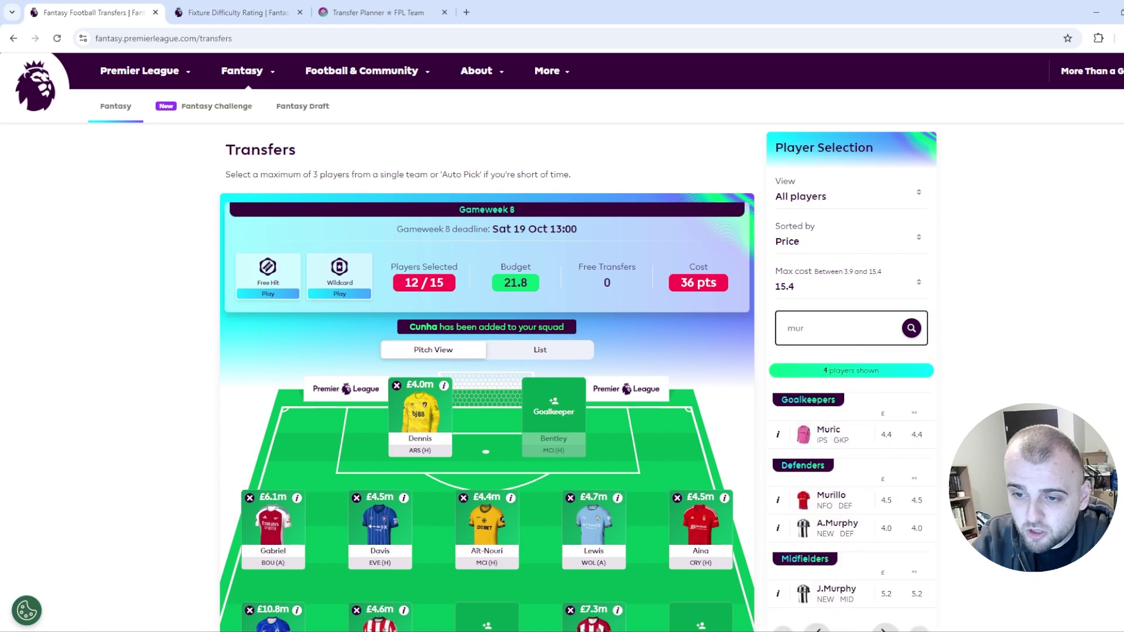
left_click(779, 435)
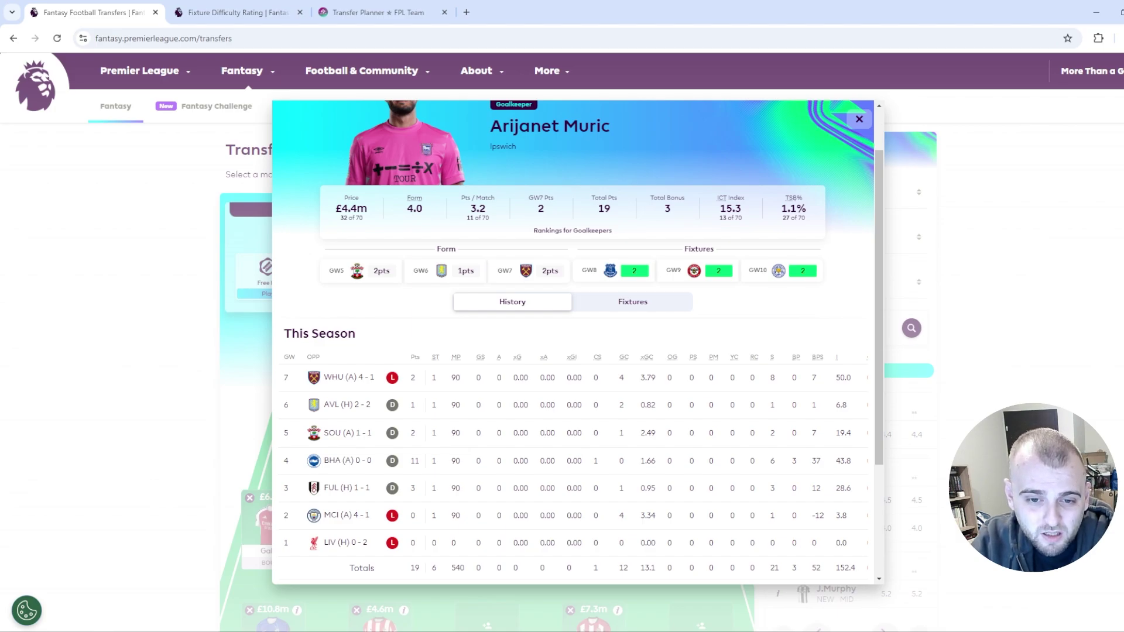
Review Muric's season history, compare the team fixtures in the difficulty table, and close his profile on the transfers page.
scroll(578, 343, "down", 1)
scroll(578, 343, "up", 2)
key("ctrl+Tab")
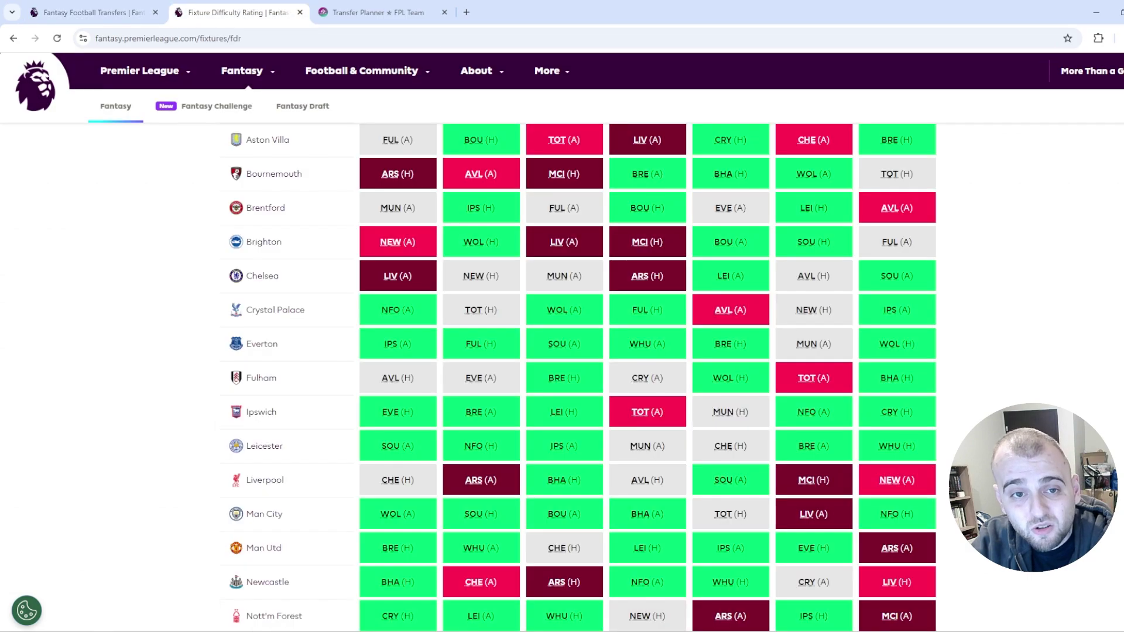
scroll(578, 375, "up", 2)
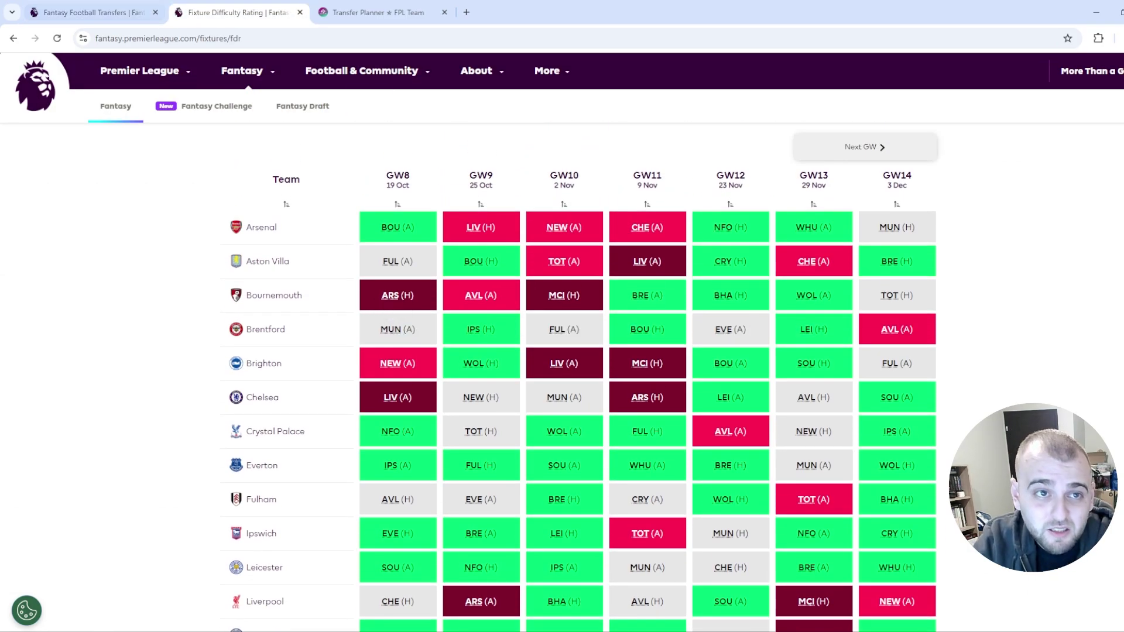
key("ctrl+shift+Tab")
key("Escape")
Search the players for "flek" and add the Brentford goalkeeper Flekken to the squad.
double_click(796, 329)
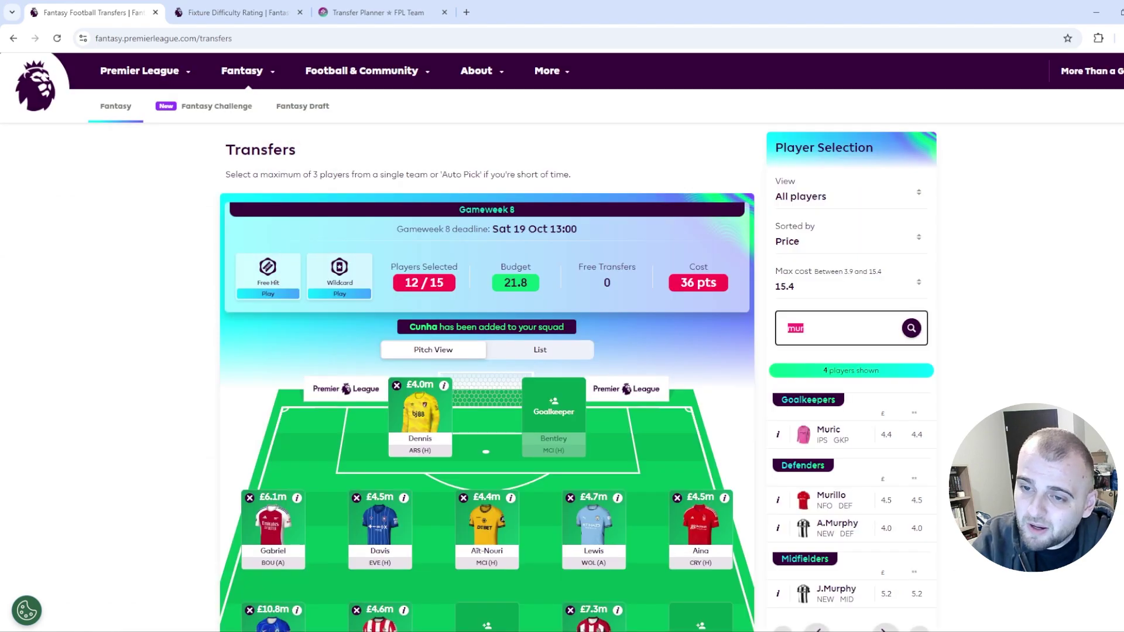
key("BackSpace")
type("flek")
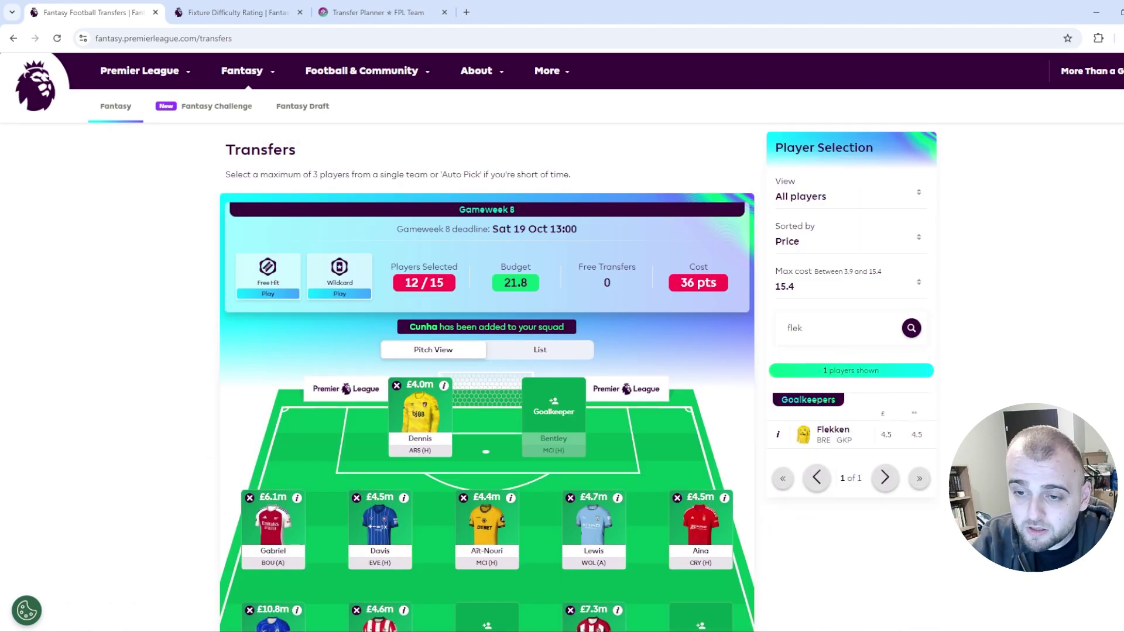
left_click(833, 434)
left_click(574, 334)
scroll(574, 410, "down", 4)
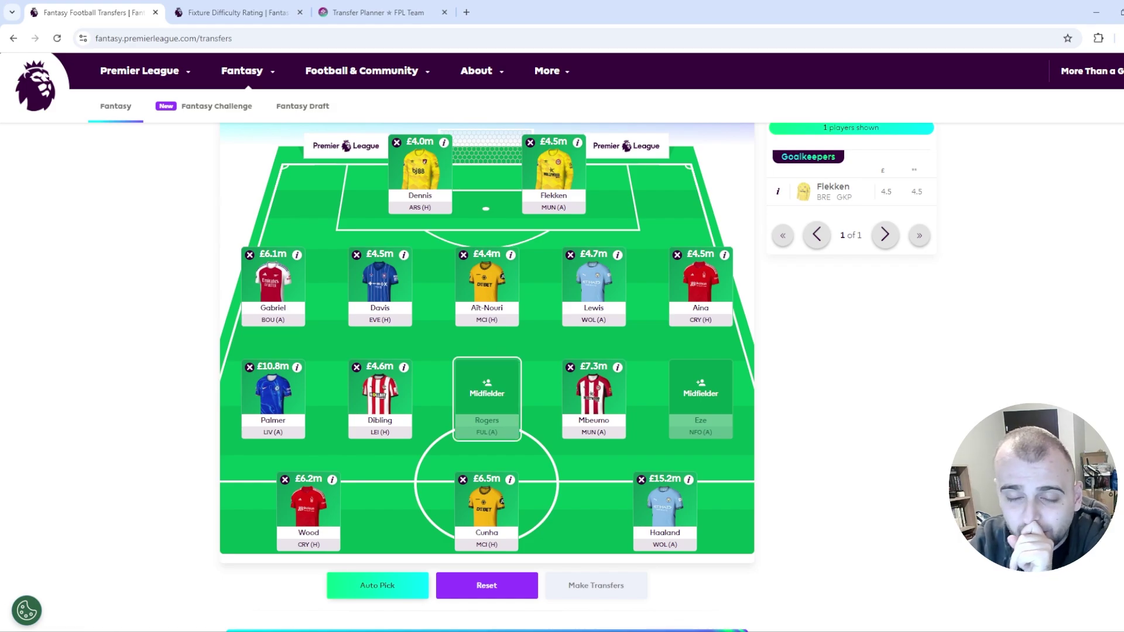
Search the players for "saka" and add the Arsenal midfielder Saka to the squad.
scroll(486, 374, "up", 3)
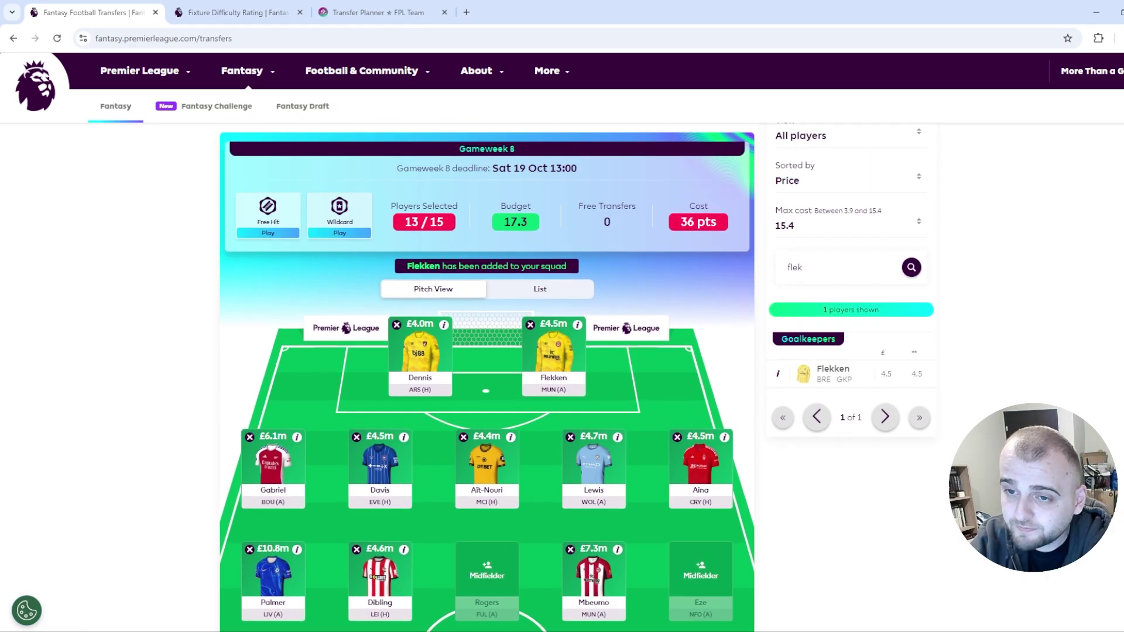
double_click(795, 267)
key("BackSpace")
scroll(701, 346, "down", 2)
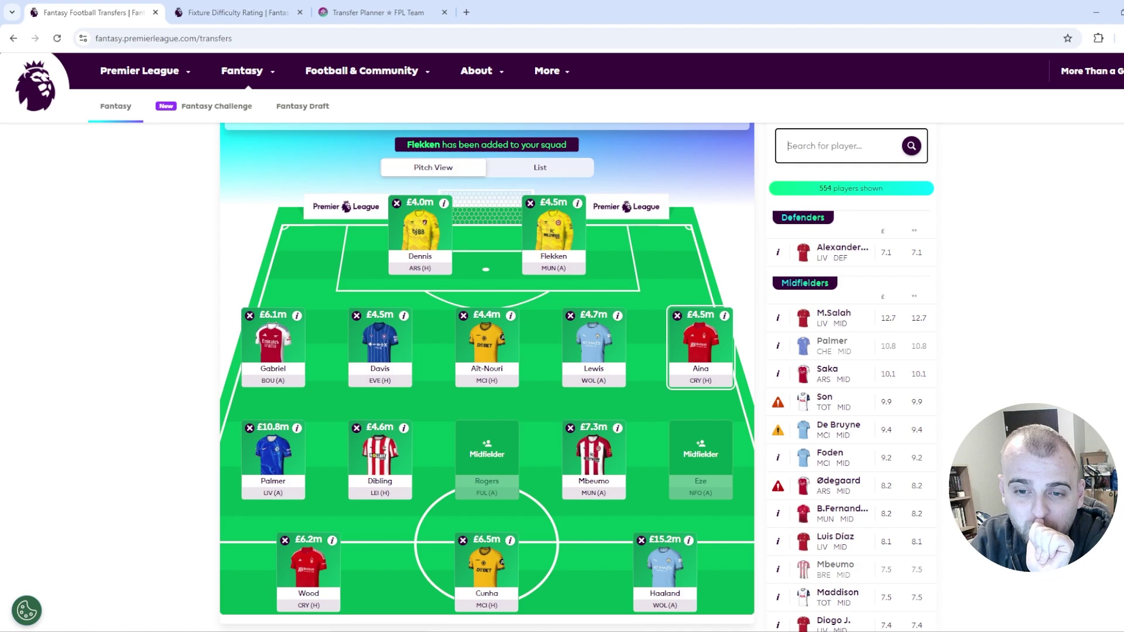
type("saka")
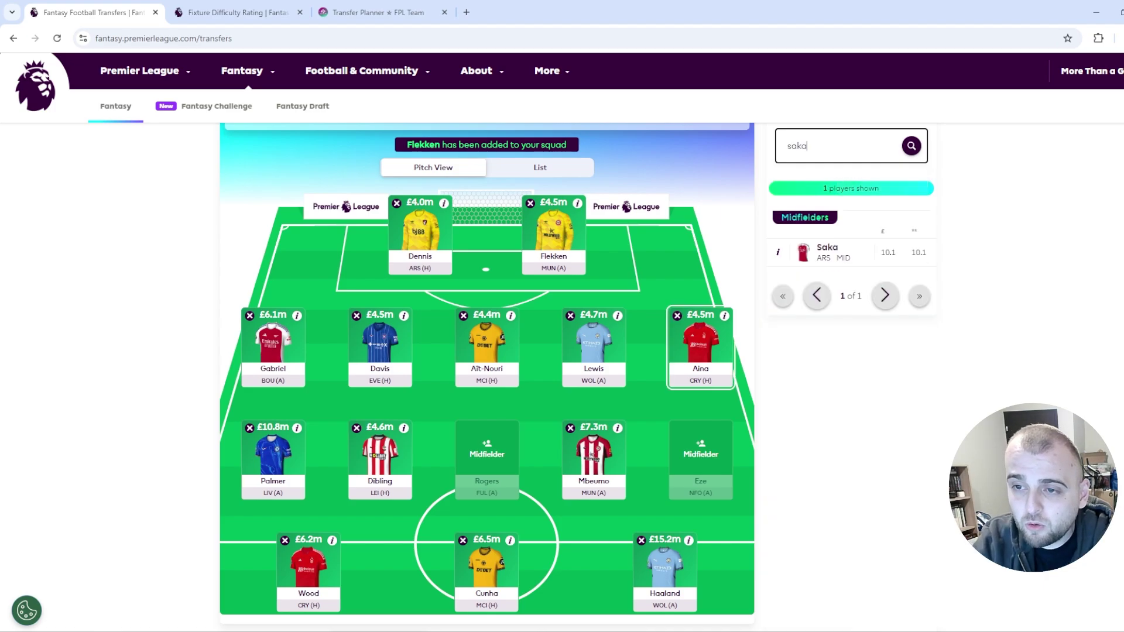
left_click(827, 252)
left_click(575, 333)
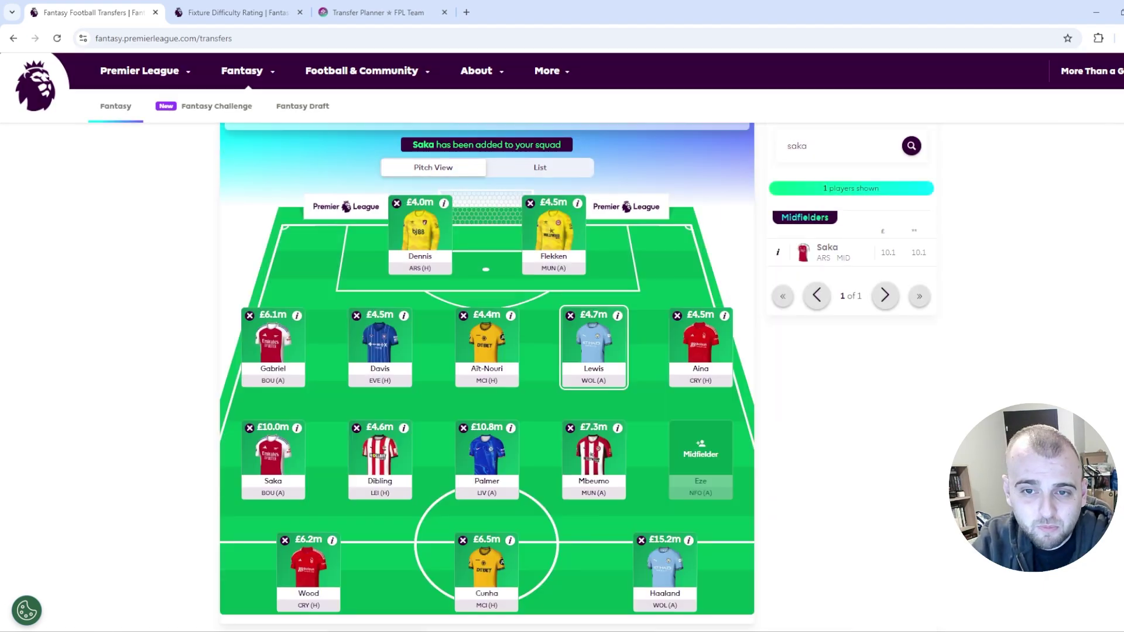
Search the players for "joh", review the Spurs midfielder Johnson's form, fixtures and season history, and close his profile.
scroll(571, 345, "up", 2)
scroll(574, 326, "down", 3)
scroll(574, 325, "up", 3)
double_click(797, 268)
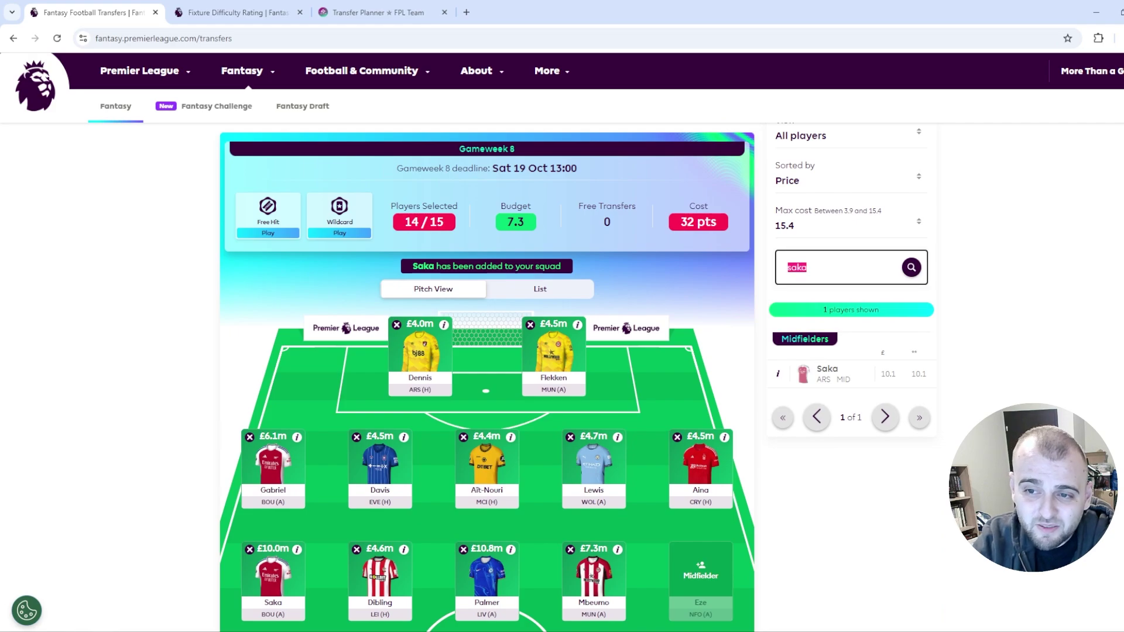
key("BackSpace")
left_click(788, 268)
type("joh")
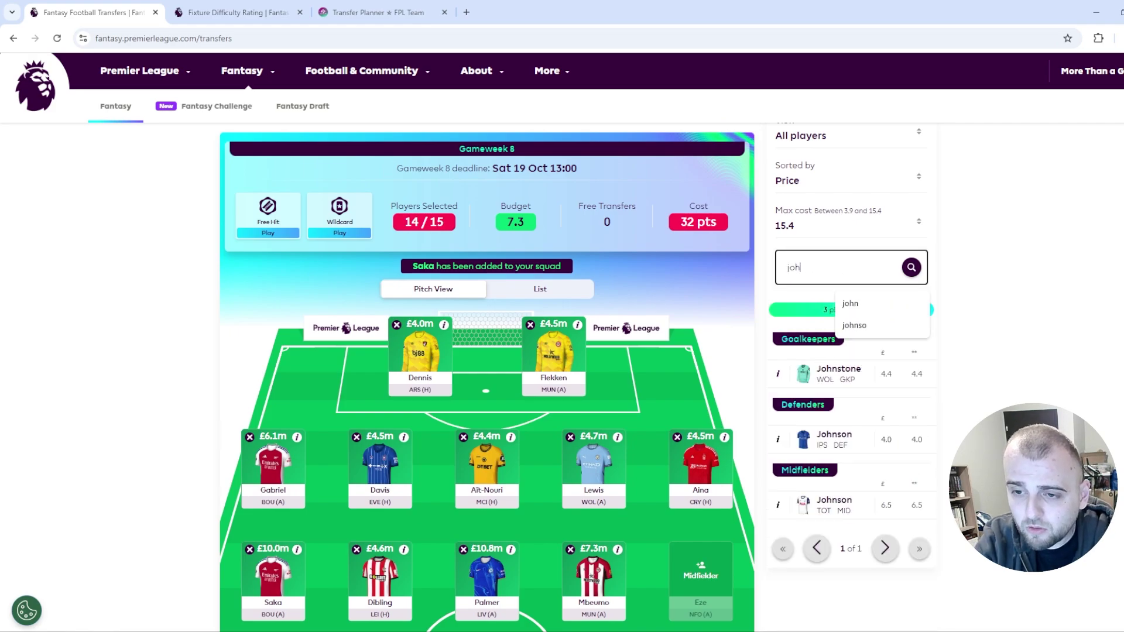
left_click(779, 506)
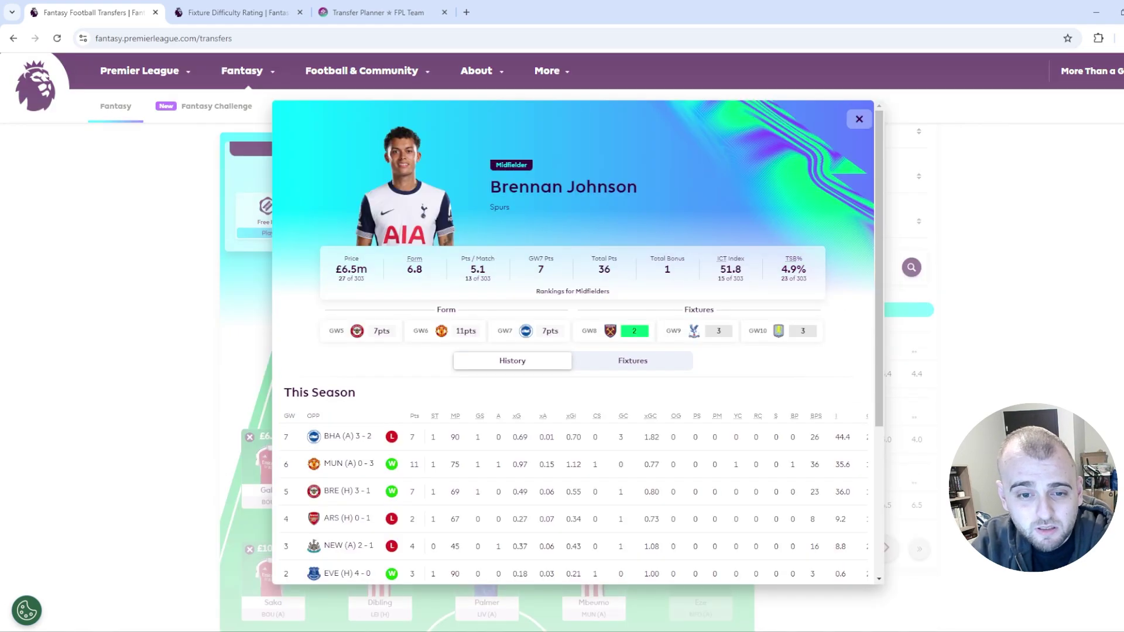
scroll(574, 342, "down", 1)
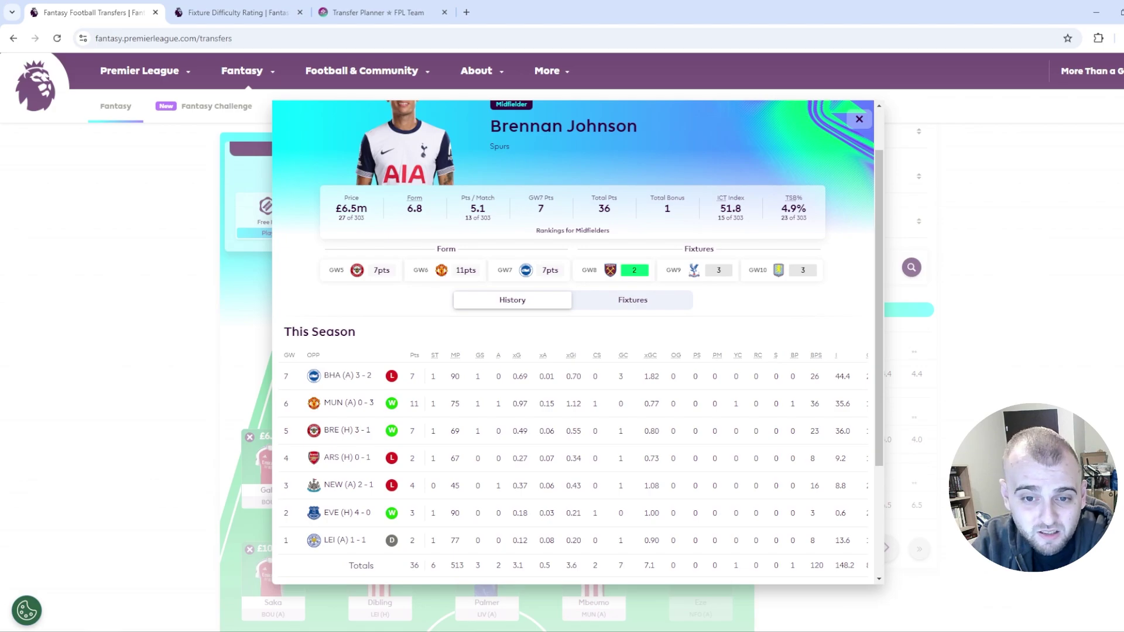
key("Escape")
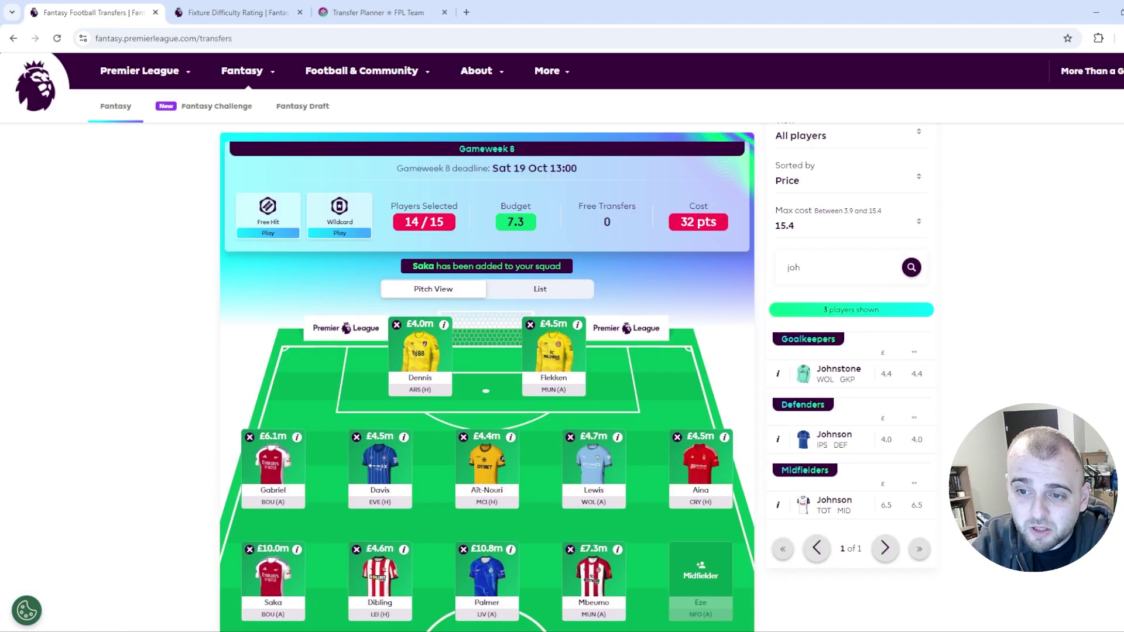
Add the Spurs midfielder Johnson to the squad as the fifth midfielder and look over the completed squad.
left_click(835, 505)
left_click(578, 335)
scroll(578, 335, "down", 3)
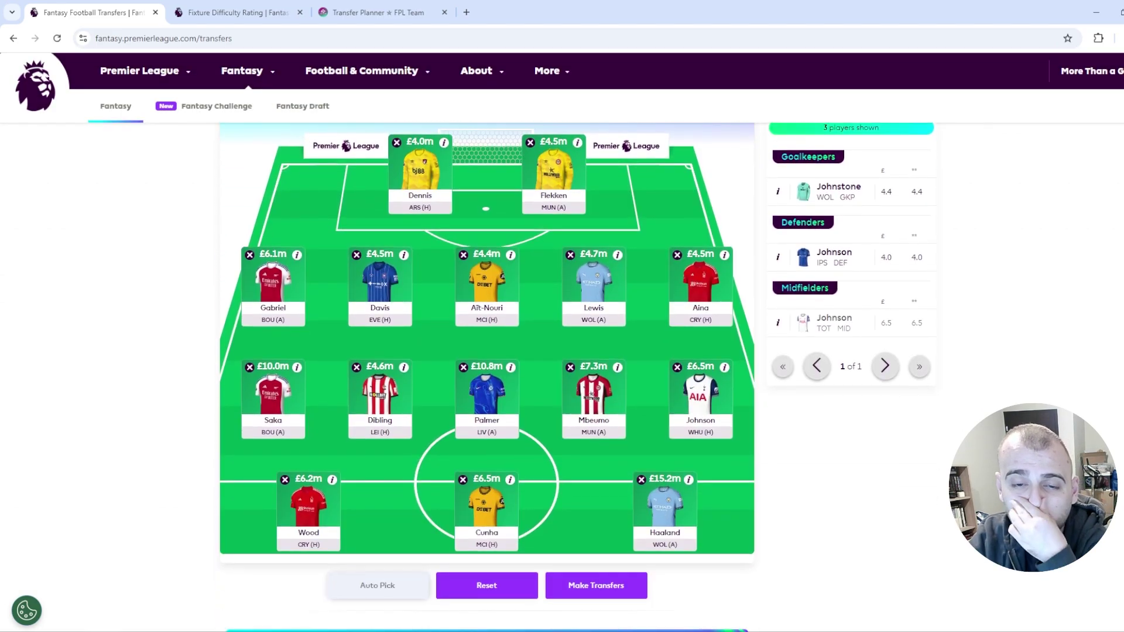
scroll(578, 335, "up", 1)
scroll(576, 376, "down", 1)
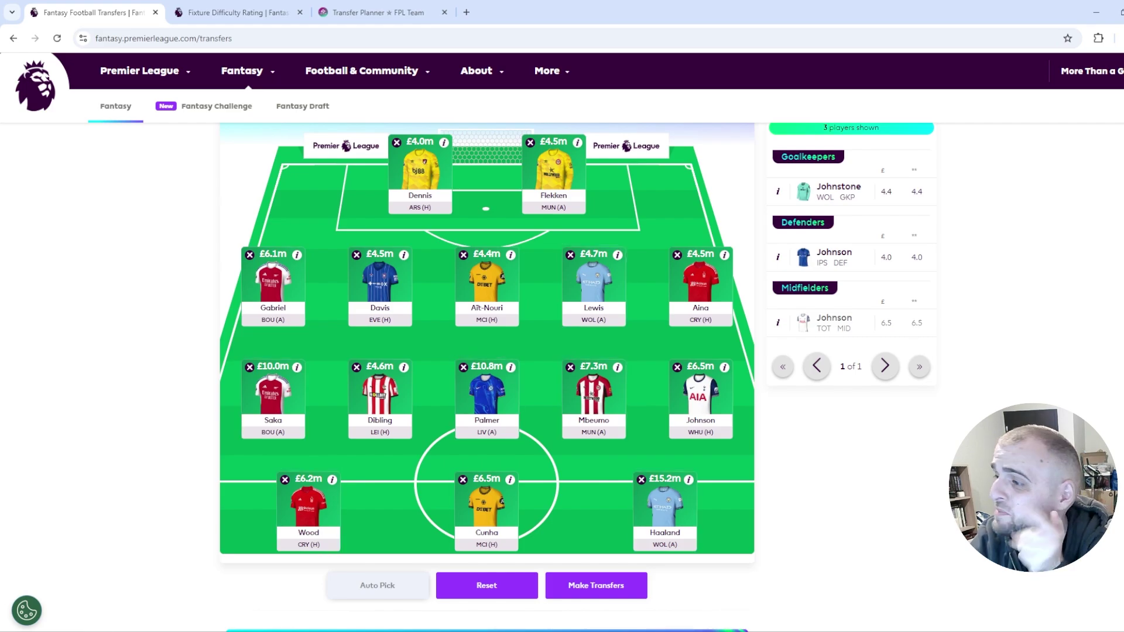
scroll(487, 351, "up", 2)
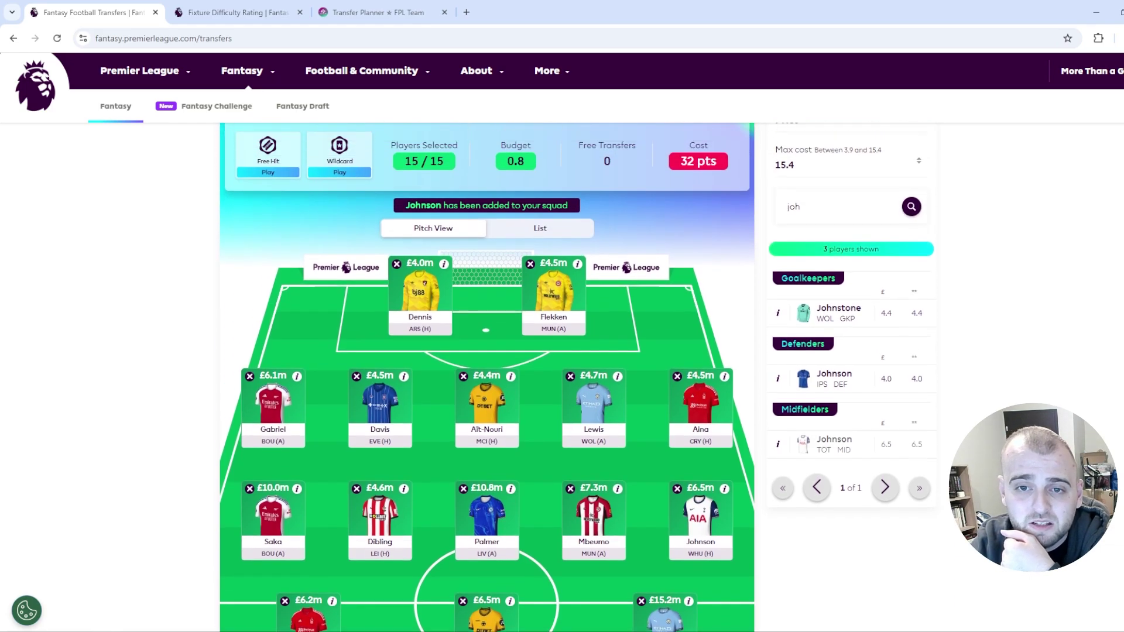
Switch to the FPL Team Transfer Planner, place it beside the transfers page, and replace goalkeeper Henderson with Flekken.
left_click_drag(378, 12, 232, 12)
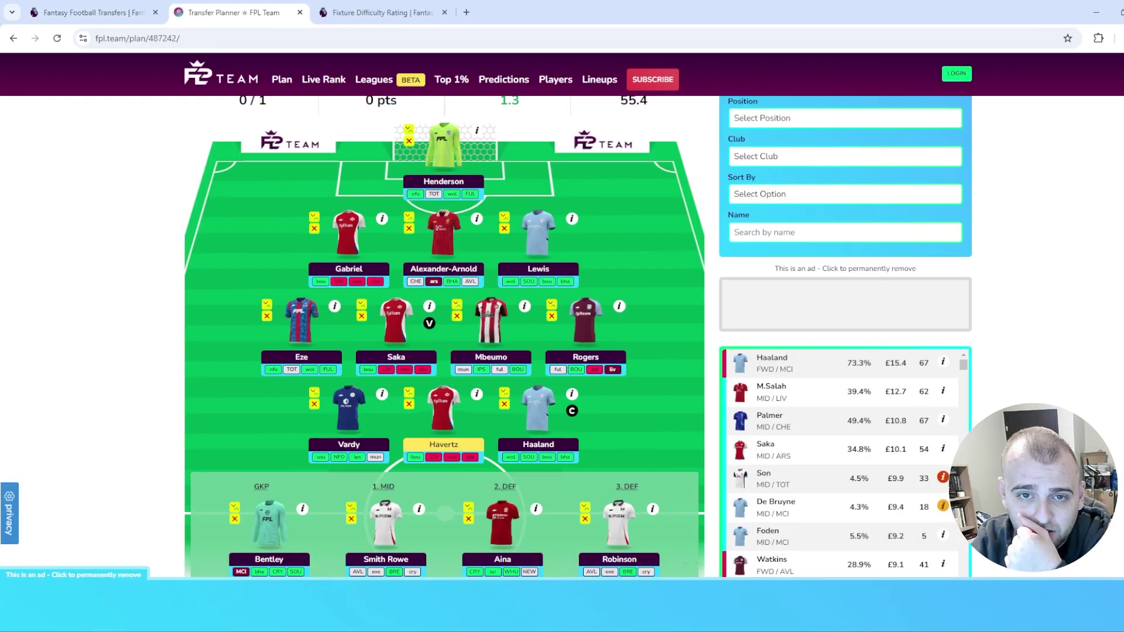
left_click(408, 142)
left_click(845, 232)
type("flek")
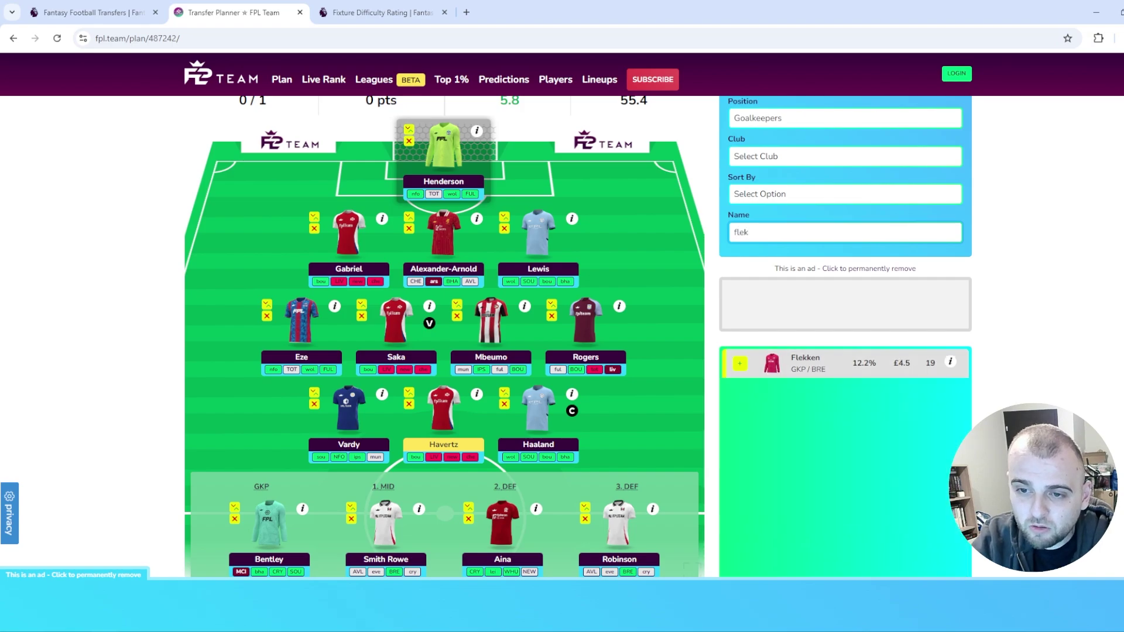
left_click(740, 364)
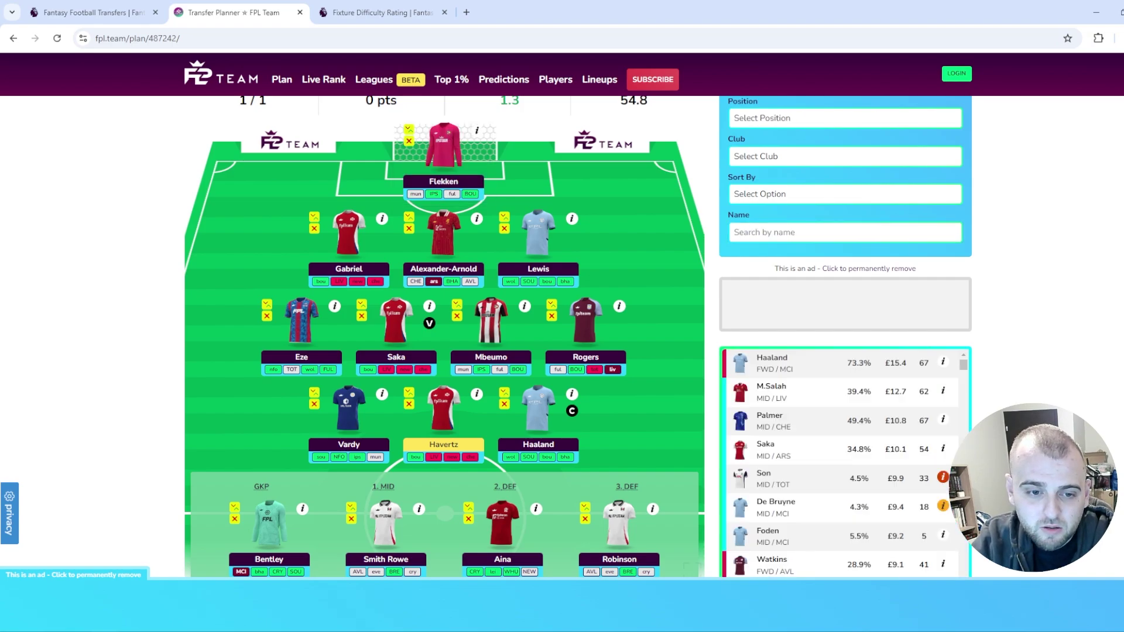
Replace Alexander-Arnold with the Ipswich defender Davis in the Transfer Planner, checking the drafted squad and the fixture difficulty table.
left_click(409, 229)
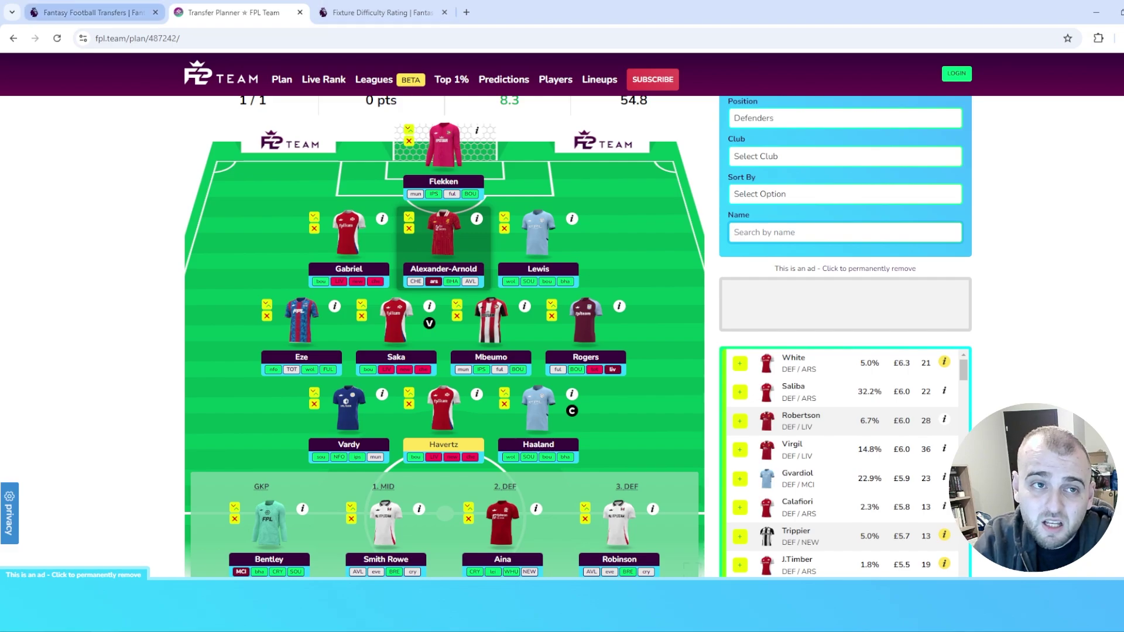
left_click(94, 13)
left_click(382, 12)
scroll(578, 375, "down", 1)
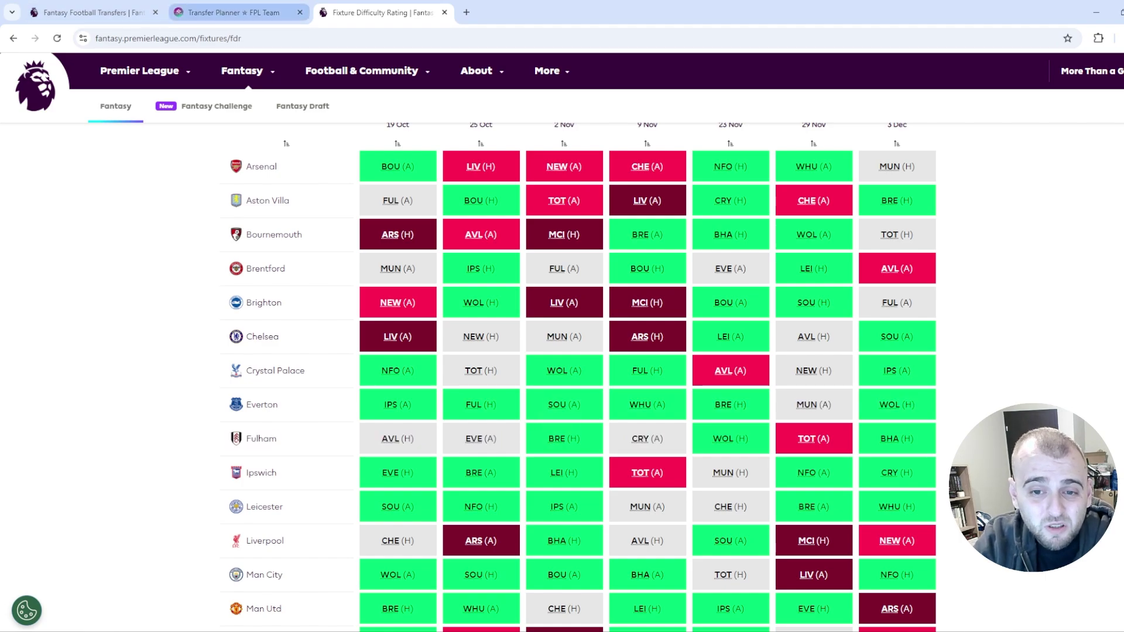
left_click(229, 12)
left_click(93, 12)
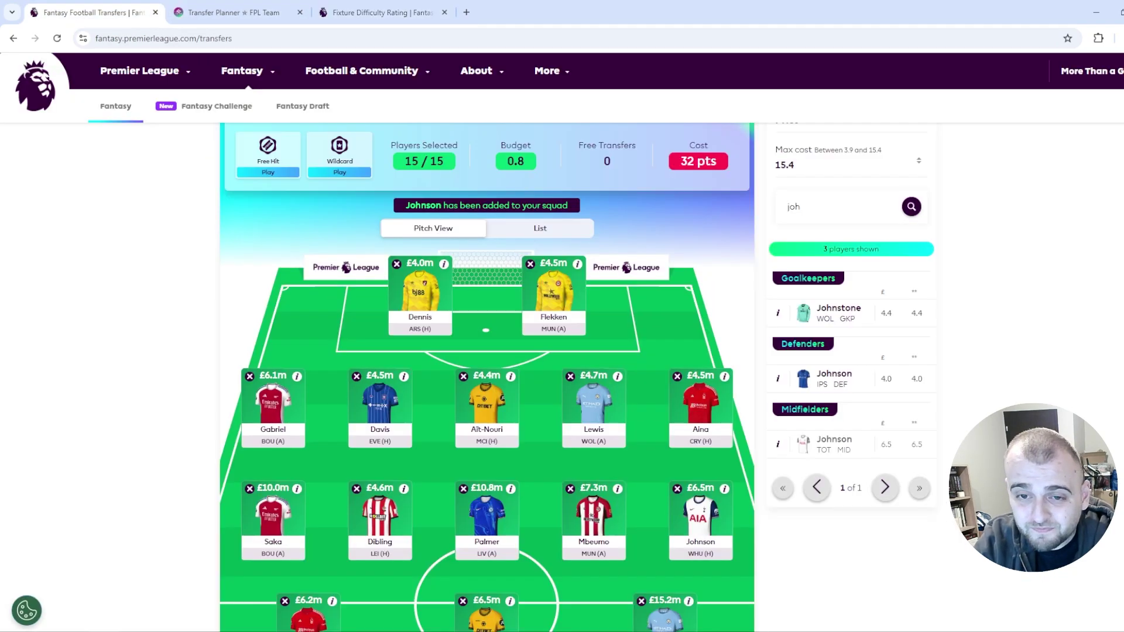
left_click(229, 13)
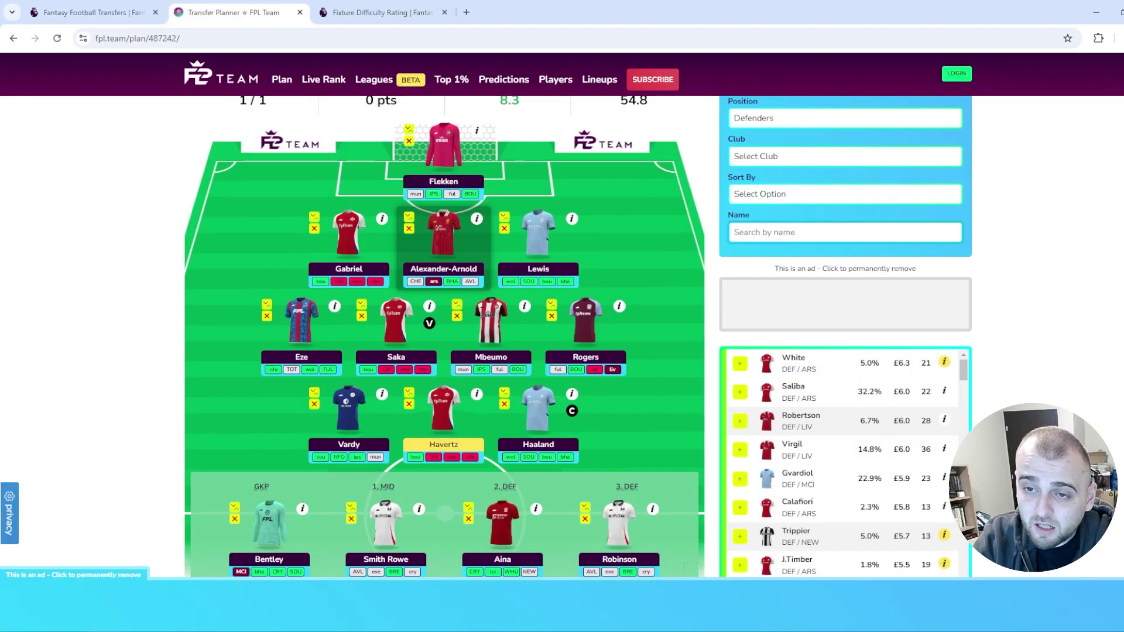
type("davi")
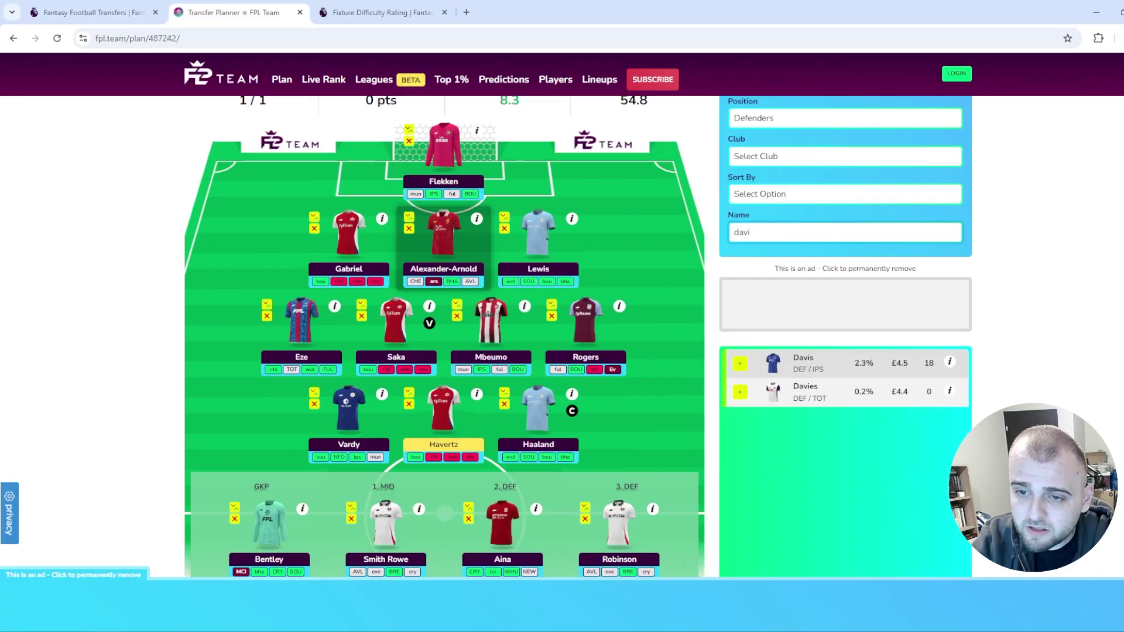
left_click(741, 364)
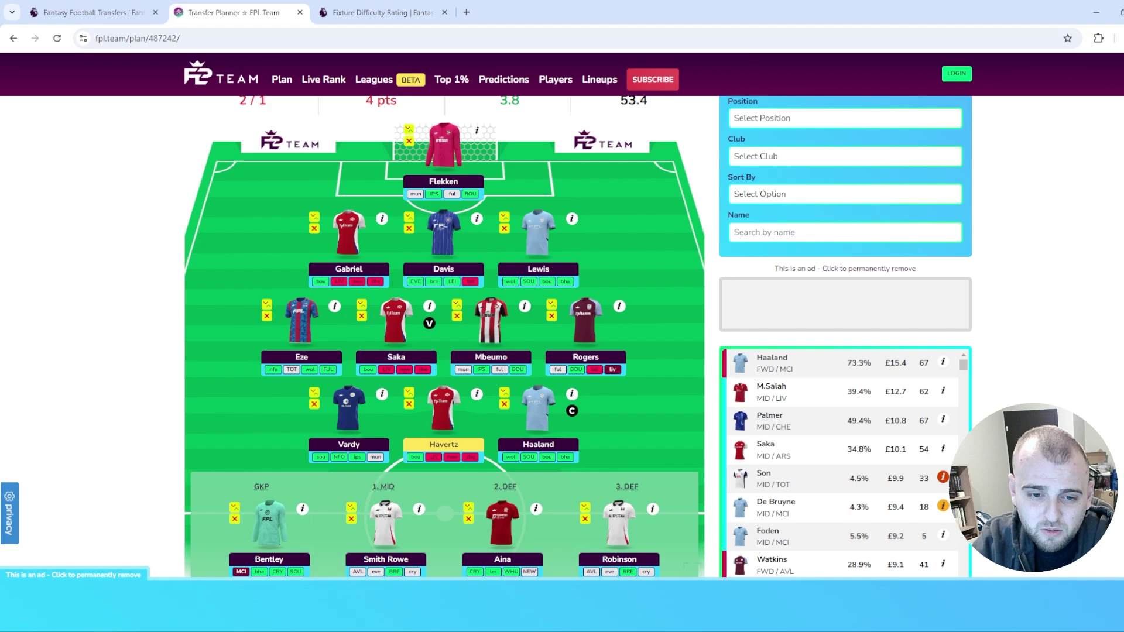
Replace the benched Smith Rowe with the Southampton midfielder Dibling and the benched Robinson with the Wolves defender Aït-Nouri.
left_click(351, 519)
type("dib")
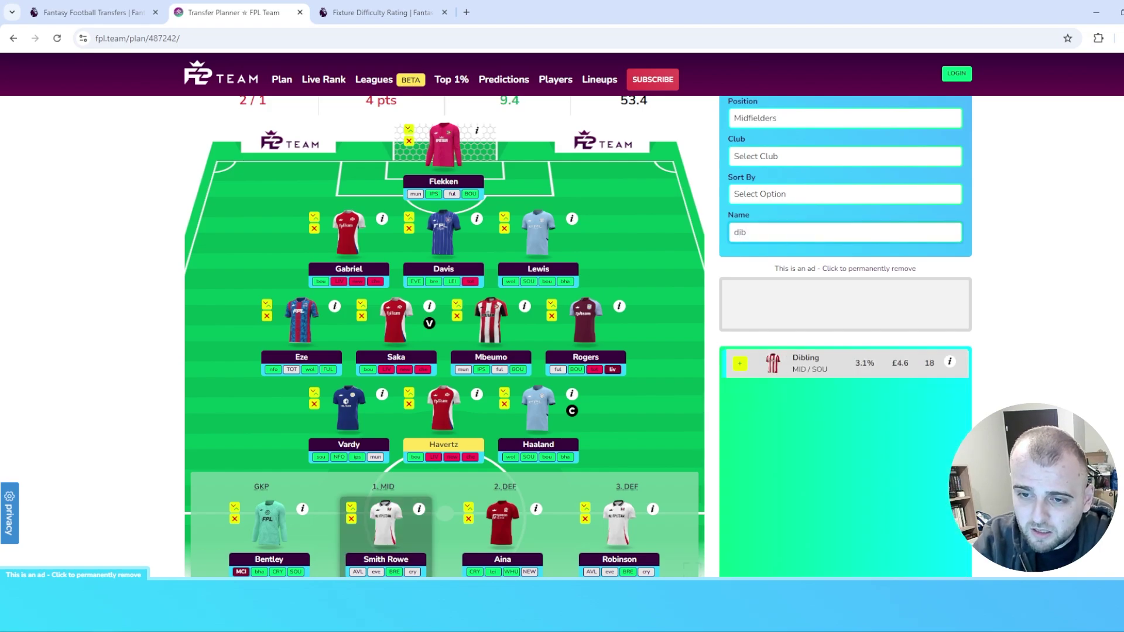
left_click(741, 364)
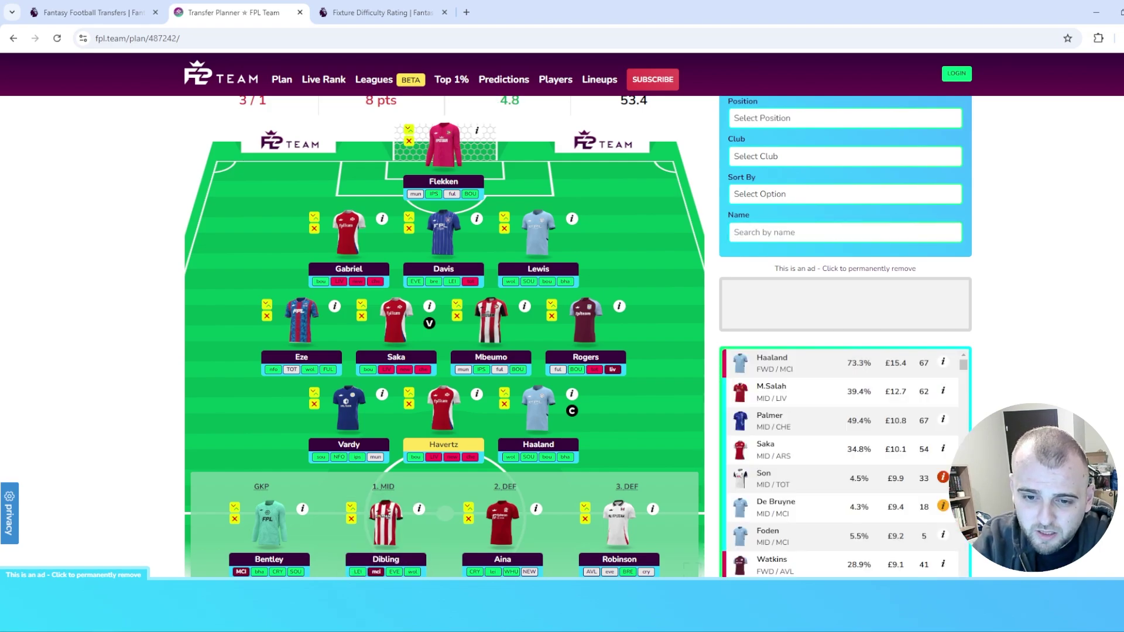
left_click(586, 519)
left_click(808, 233)
type("ait")
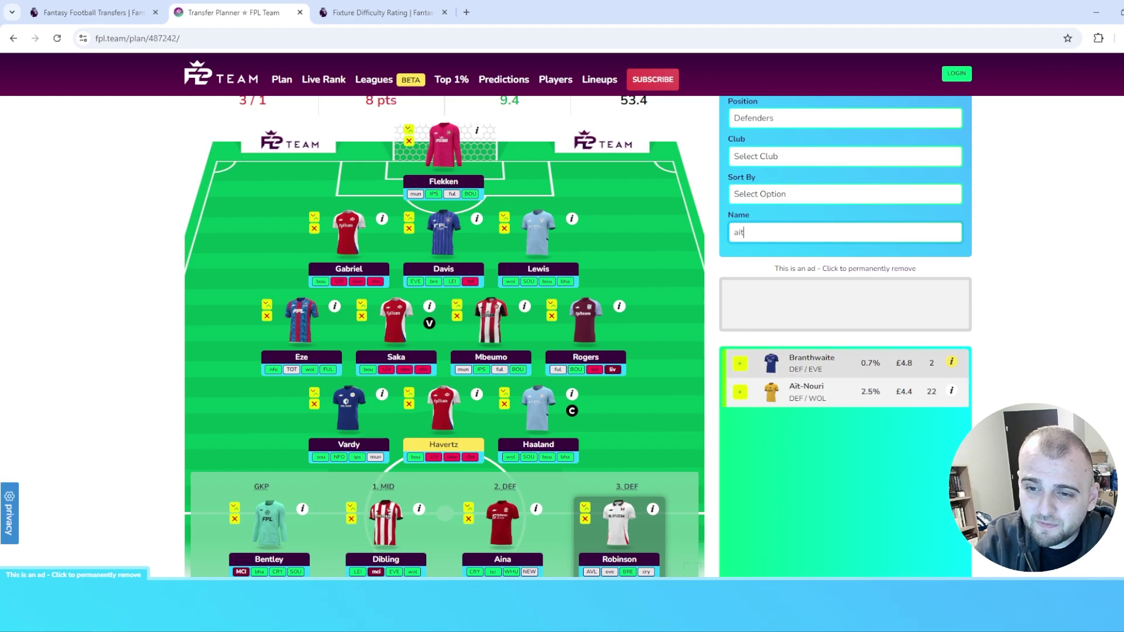
left_click(740, 392)
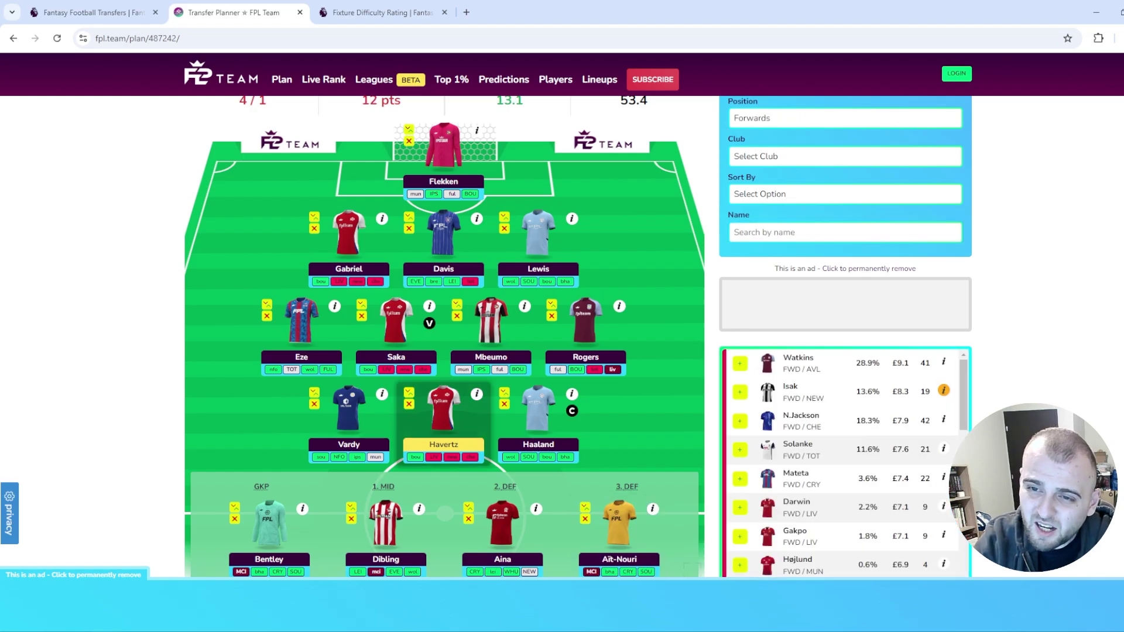
Replace the forwards Havertz and Vardy with Nott'm Forest's Wood and Wolves' Cunha in the planned squad.
left_click(809, 233)
type("wood")
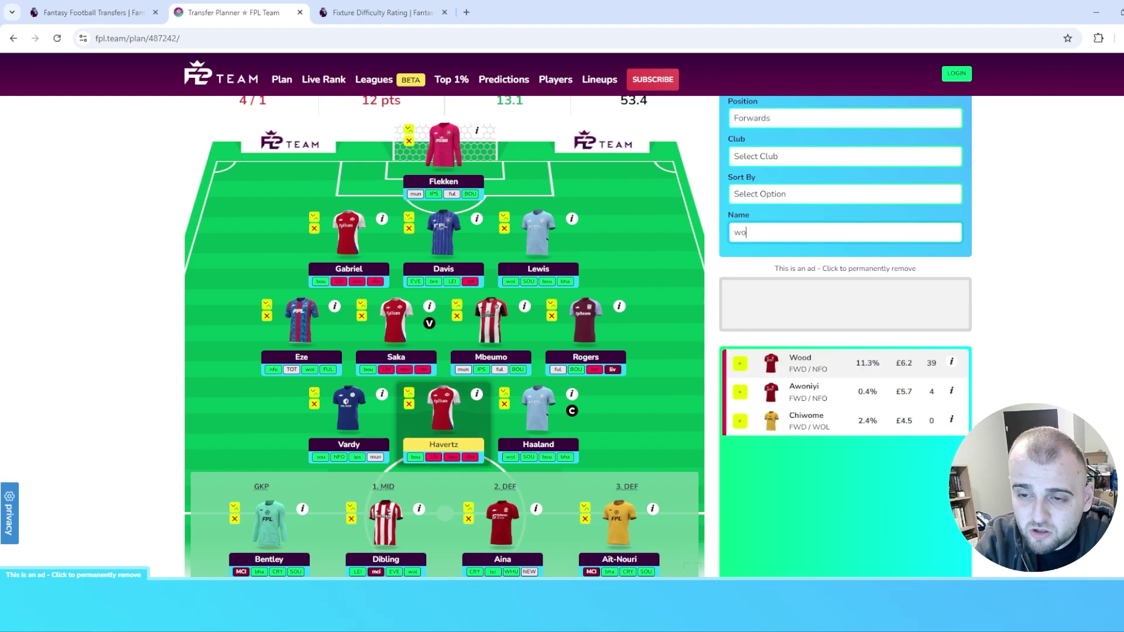
left_click(740, 364)
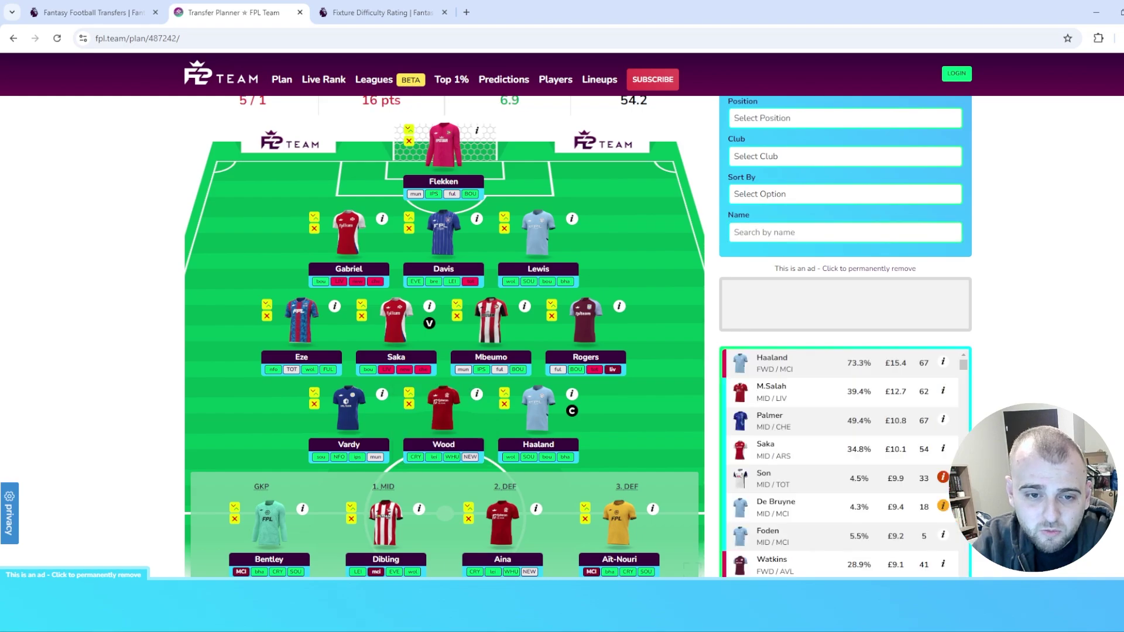
left_click(315, 405)
left_click(808, 232)
type("cunh")
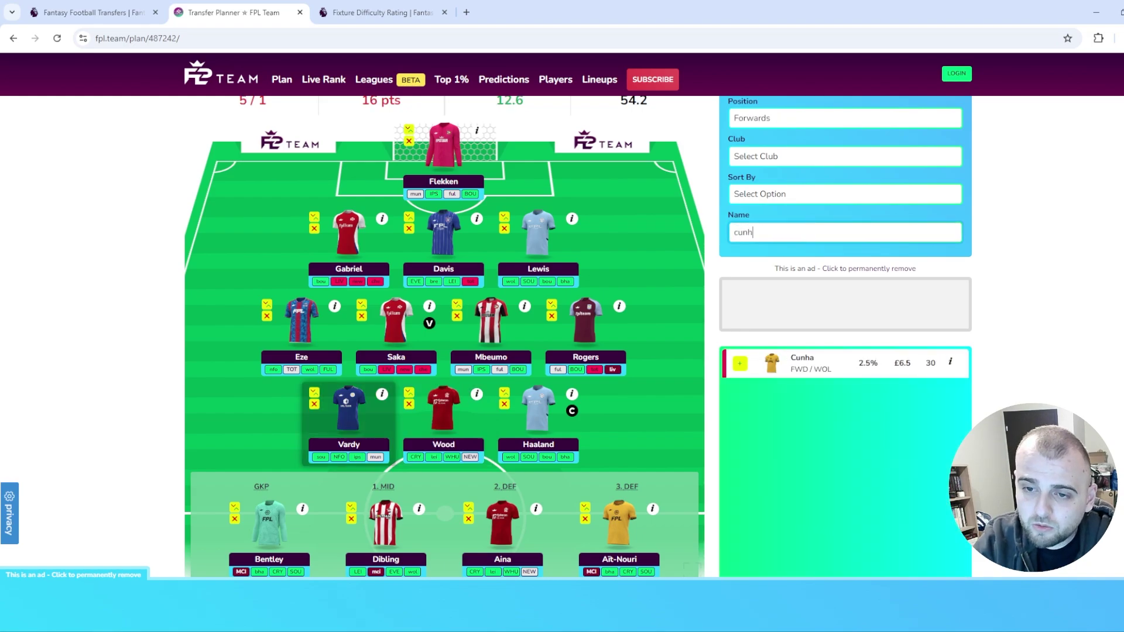
left_click(740, 363)
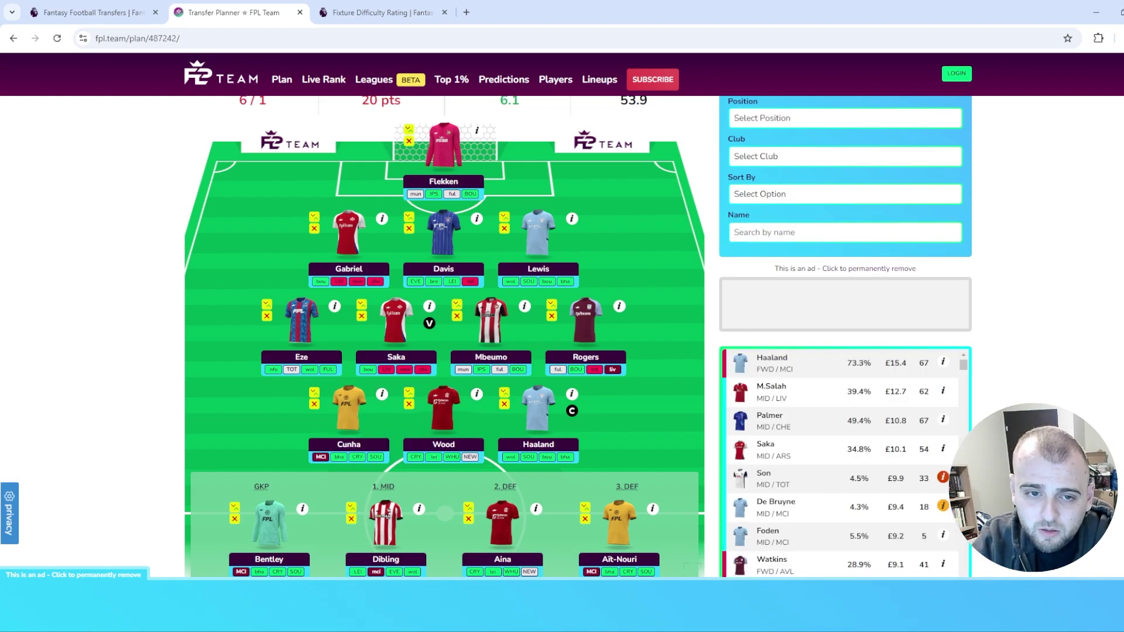
Replace the midfielders Eze with Chelsea's Palmer and Rogers with Tottenham's Johnson in the planned Gameweek 8 squad.
left_click(267, 316)
left_click(809, 232)
type("palm")
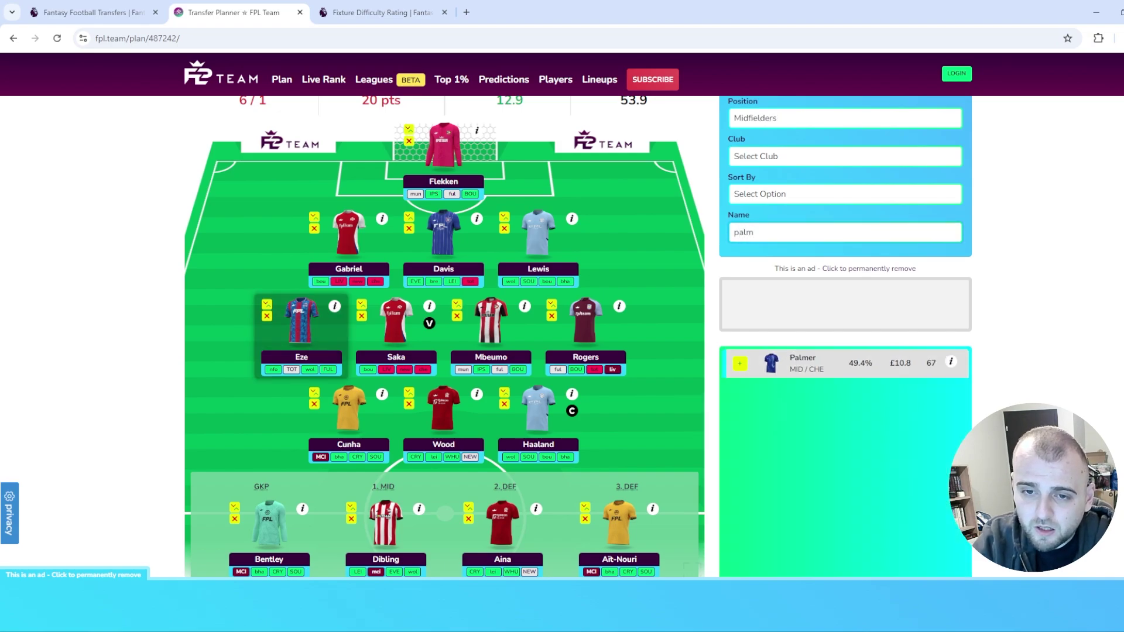
left_click(740, 363)
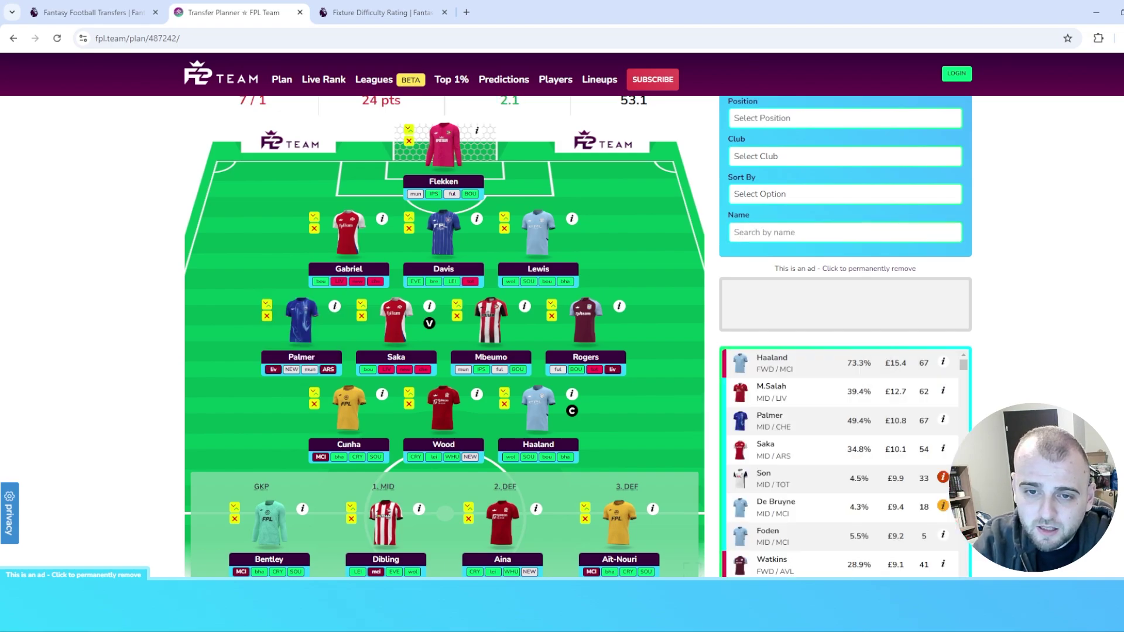
type("john")
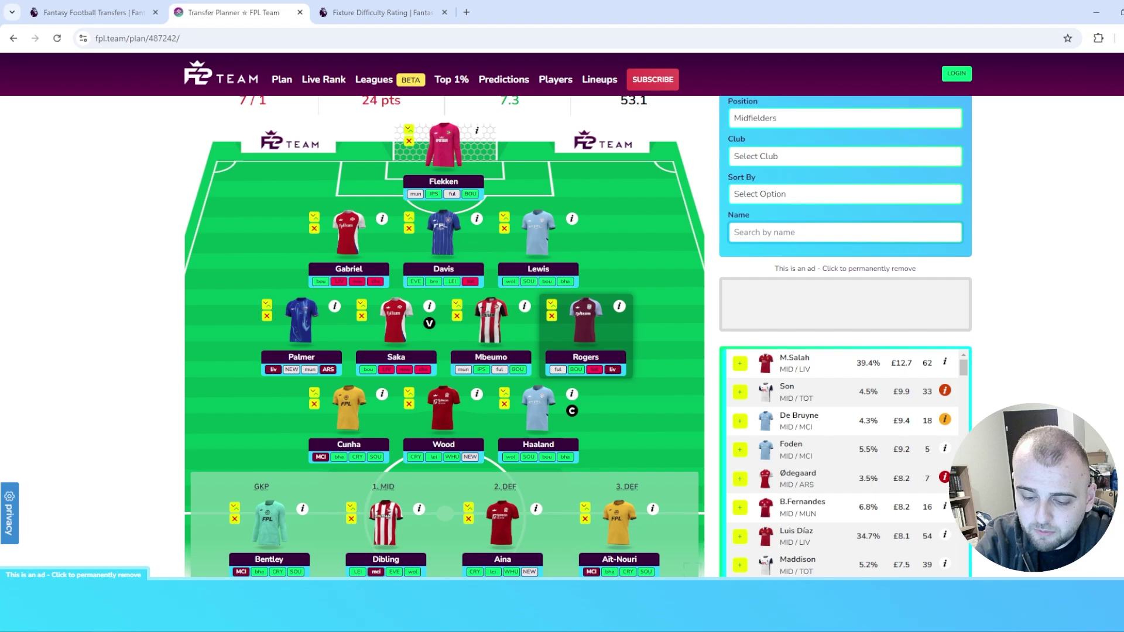
left_click(741, 363)
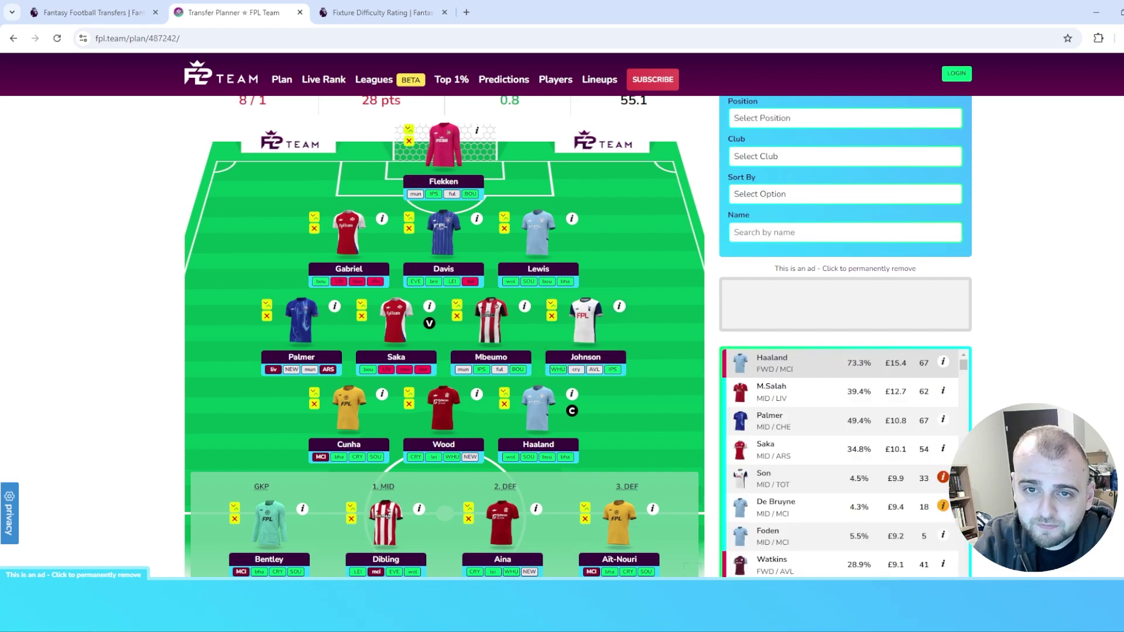
Substitute the benched midfielder Dibling into the Gameweek 8 lineup for the forward Cunha.
scroll(445, 337, "up", 1)
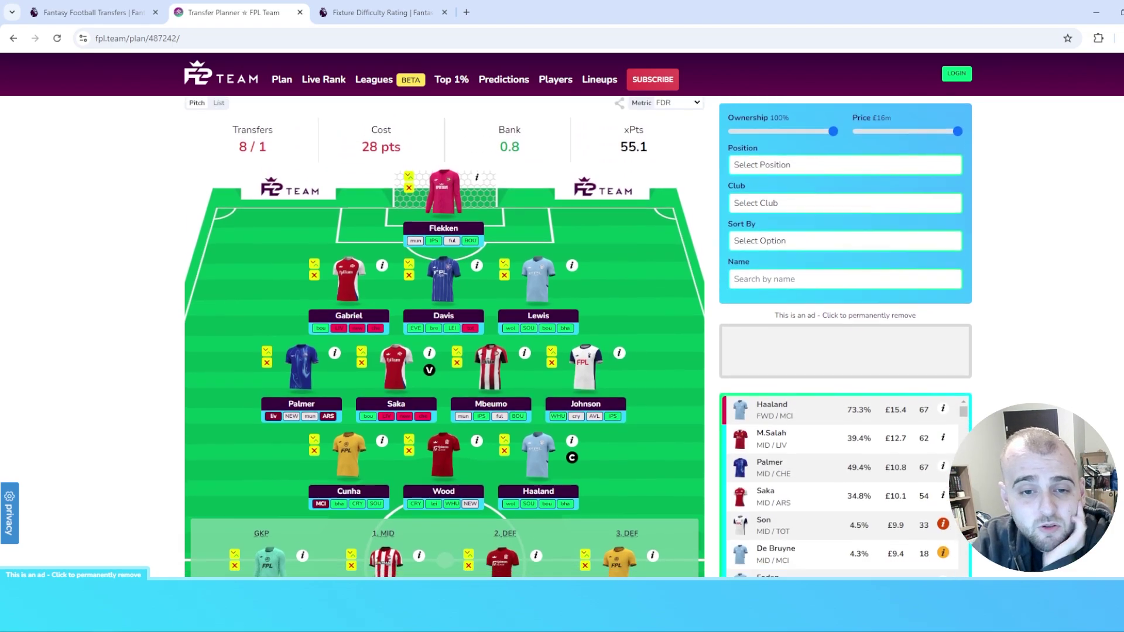
scroll(445, 337, "down", 2)
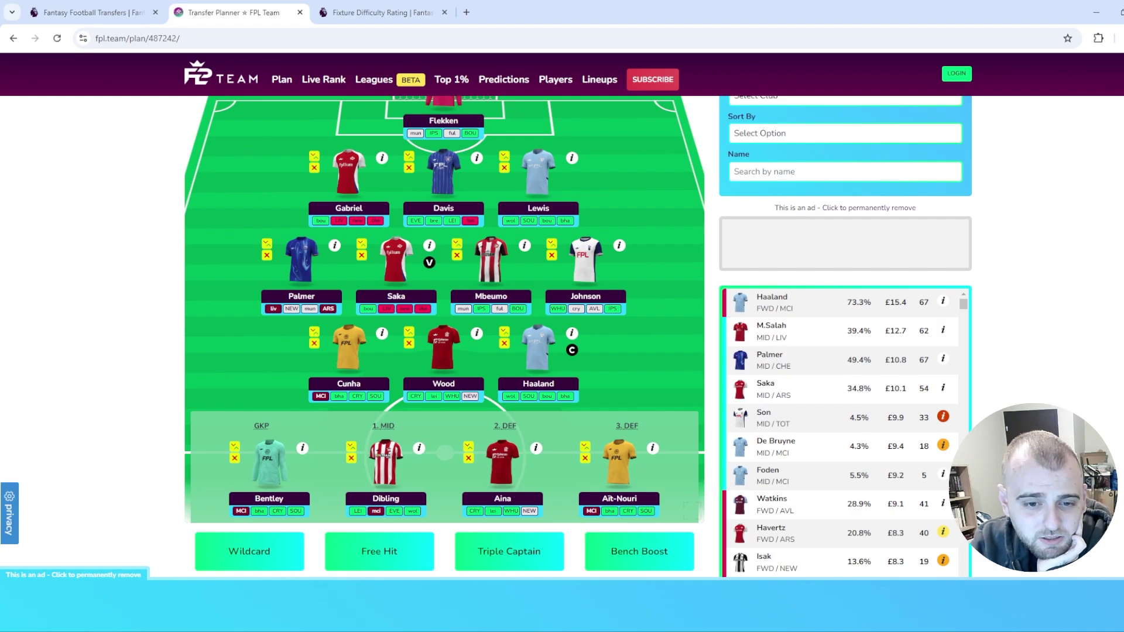
left_click(352, 448)
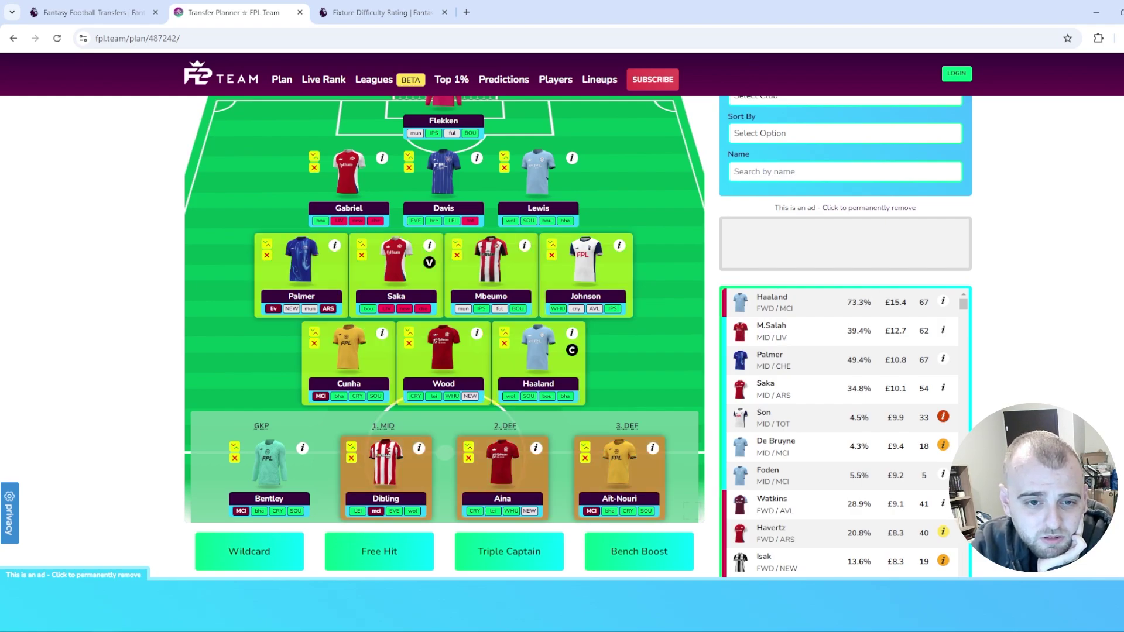
left_click(314, 333)
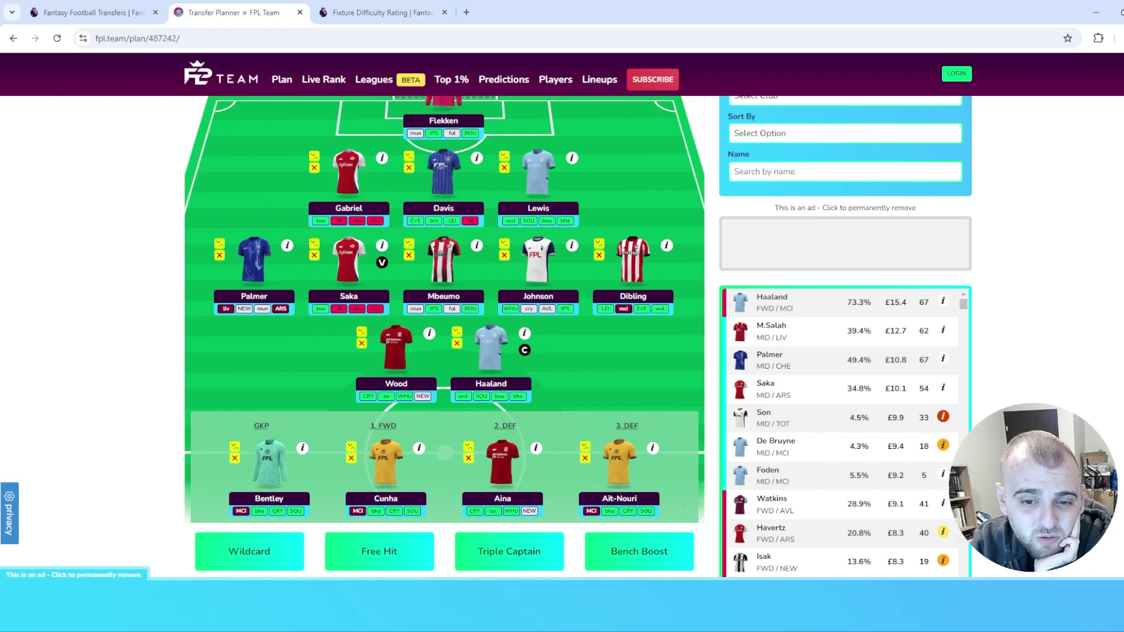
Advance to Gameweek 9 and bring the benched defenders Aina and Aït-Nouri into the lineup for Davis and Dibling.
scroll(445, 337, "up", 3)
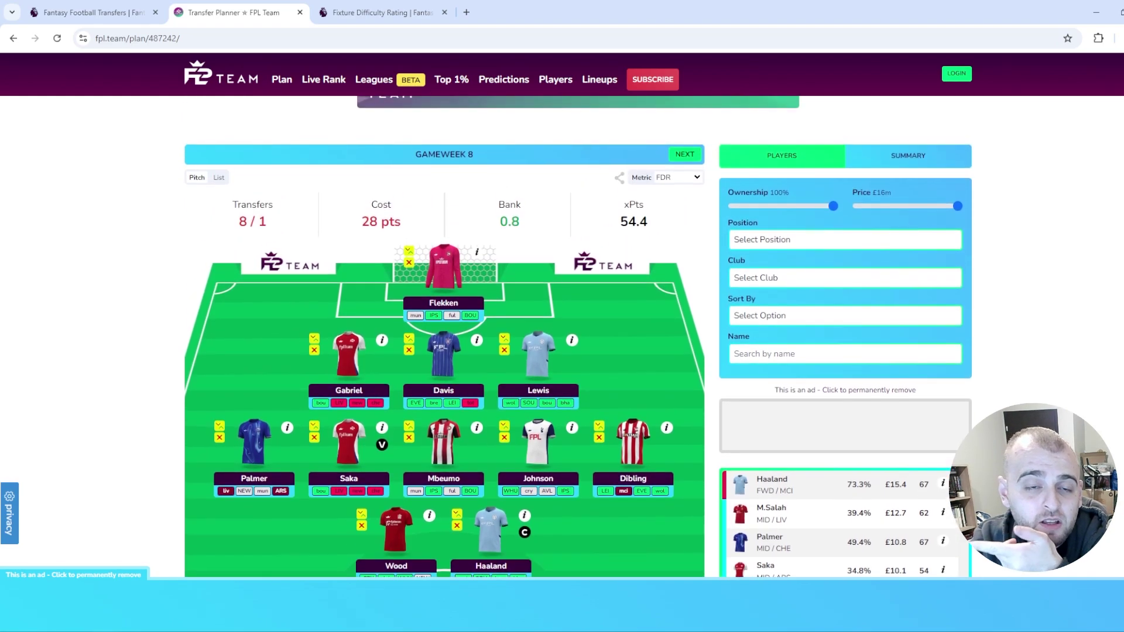
left_click(684, 154)
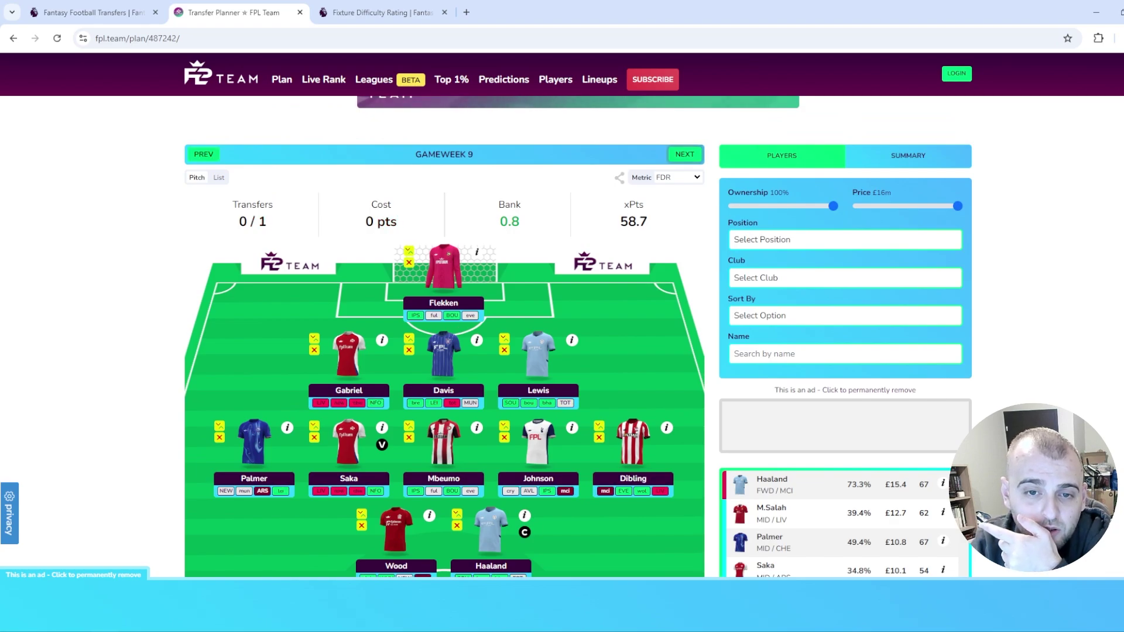
scroll(445, 337, "down", 2)
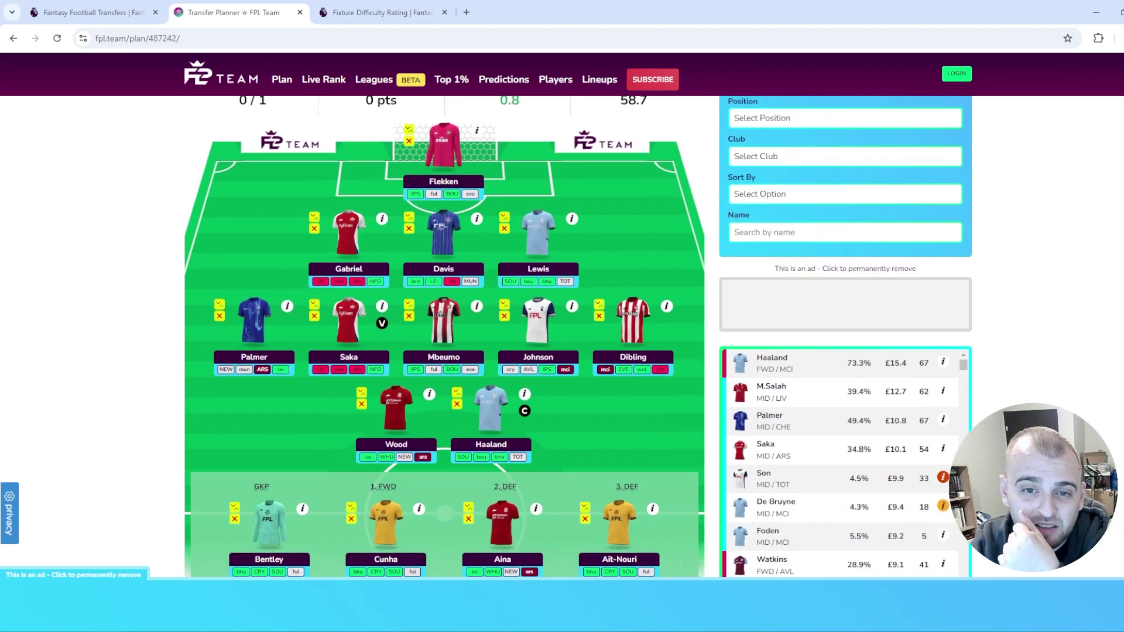
scroll(445, 337, "down", 1)
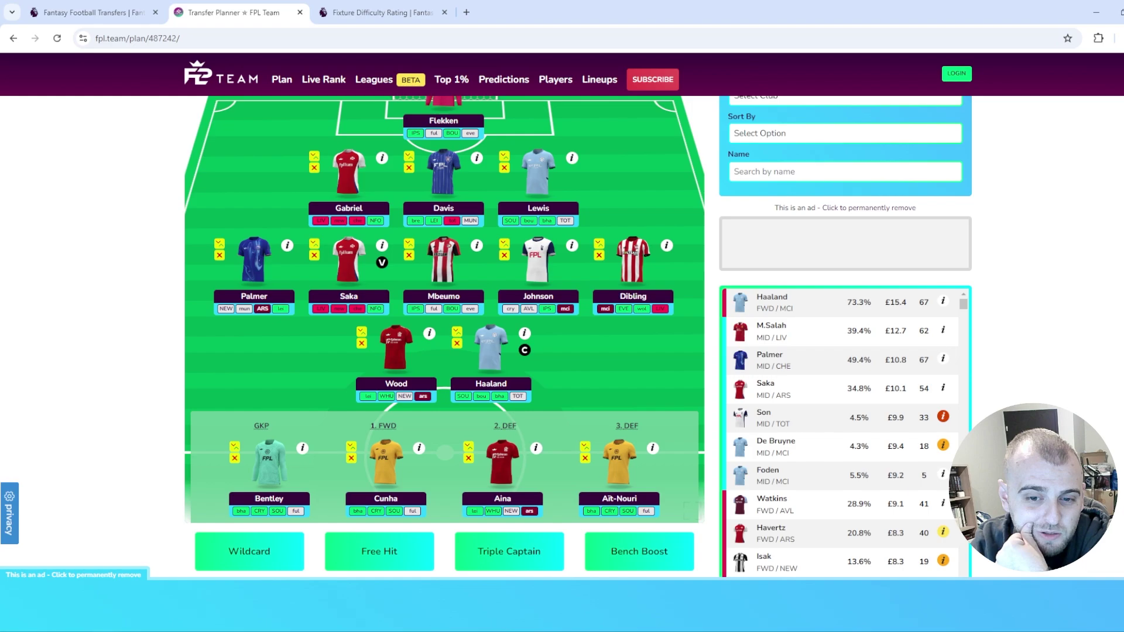
left_click(469, 448)
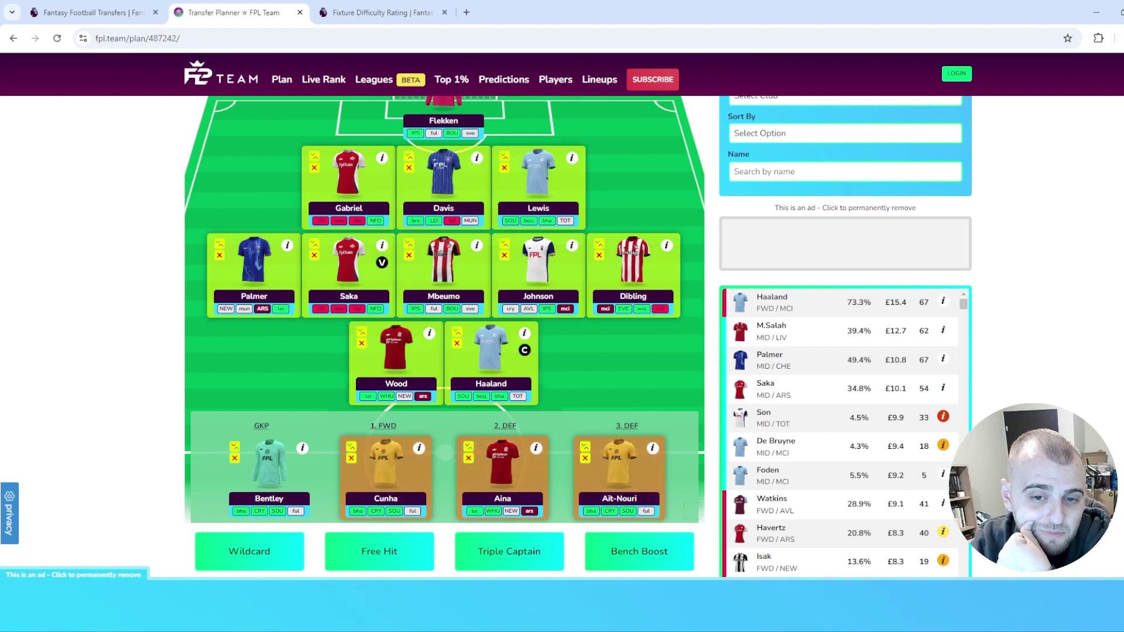
left_click(409, 157)
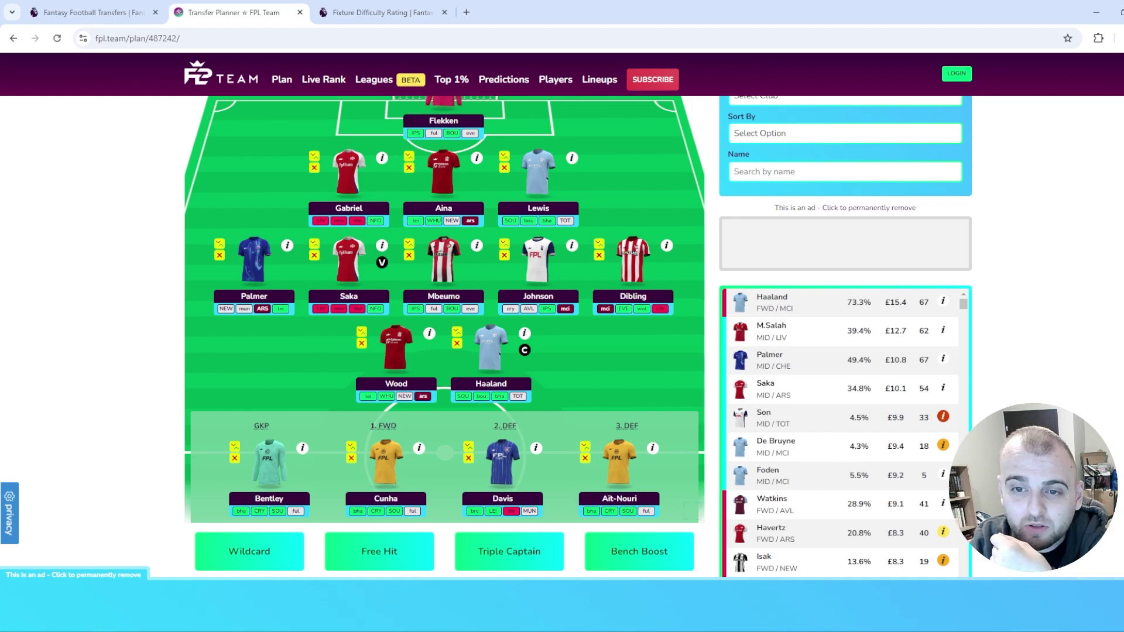
left_click(586, 447)
left_click(599, 245)
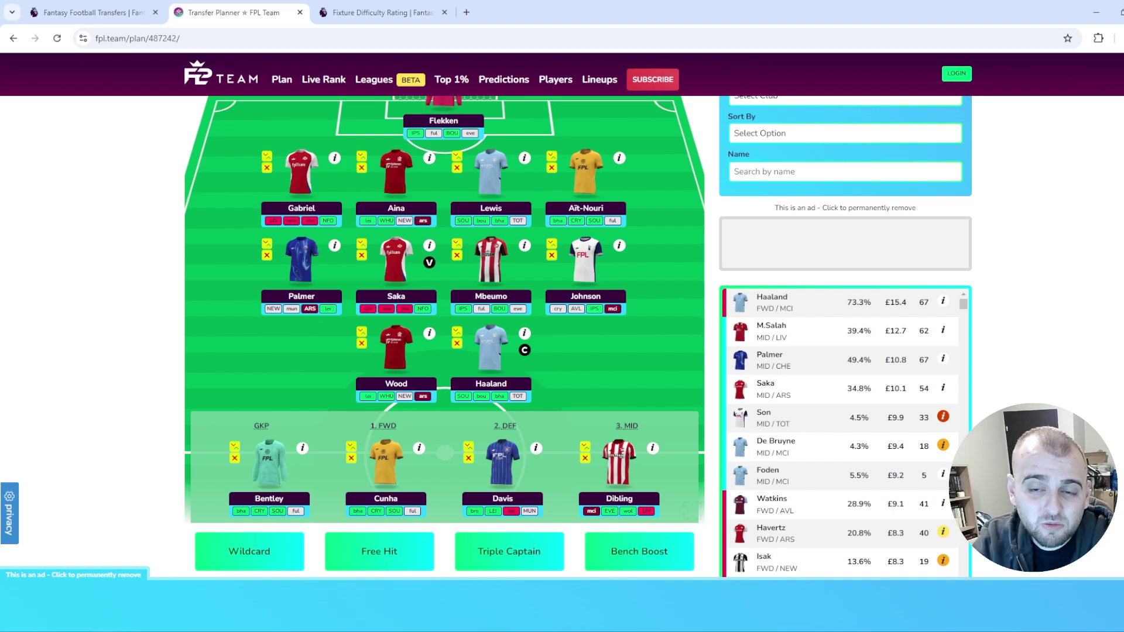
Replace the midfielder Saka with Manchester City's Foden in the Gameweek 9 squad.
left_click(396, 260)
left_click(845, 172)
type("fod")
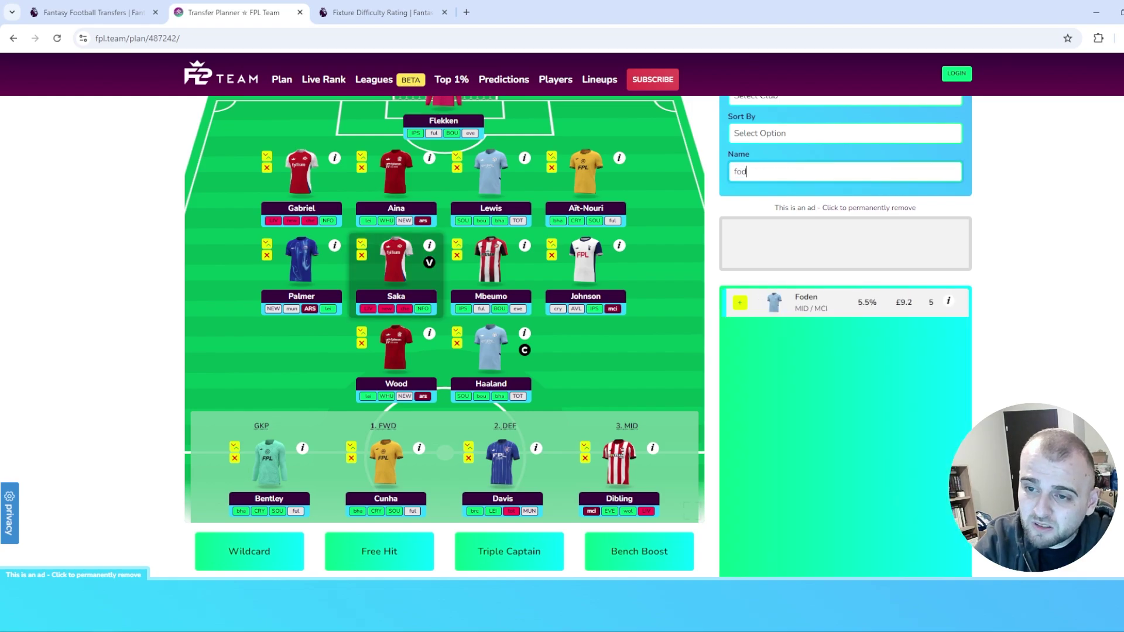
left_click(741, 303)
scroll(740, 302, "up", 3)
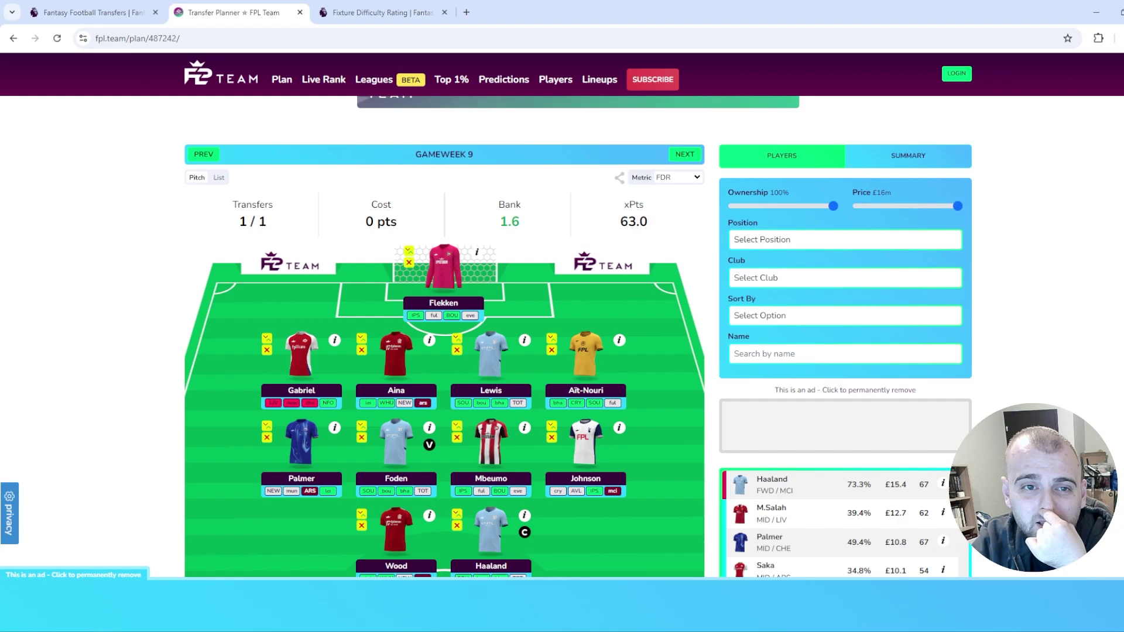
left_click(203, 154)
left_click(315, 438)
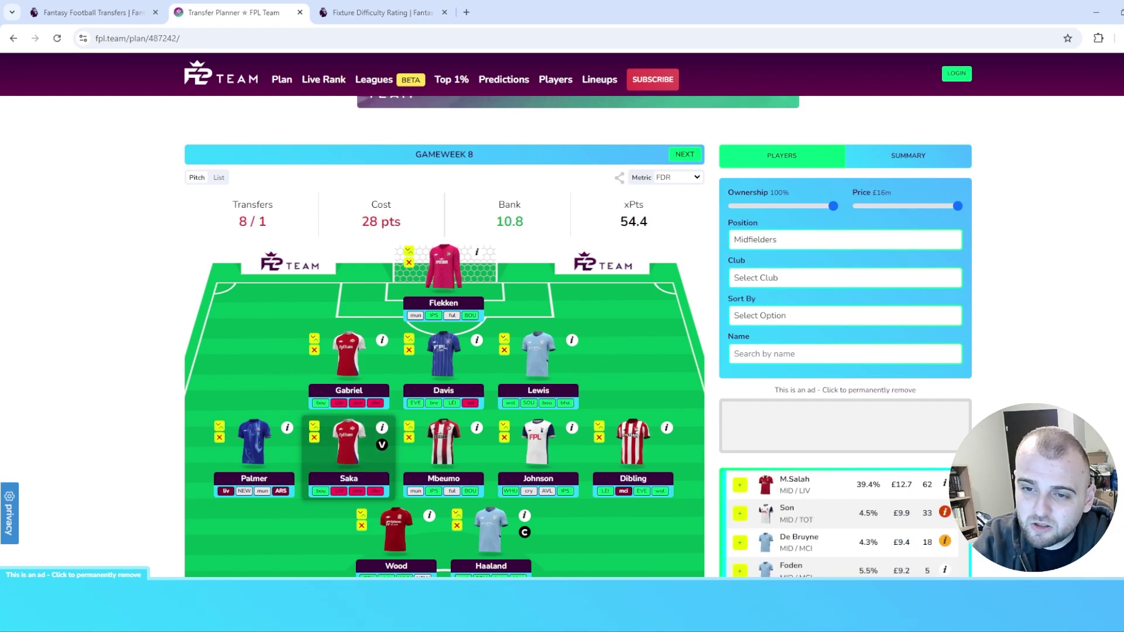
left_click(845, 353)
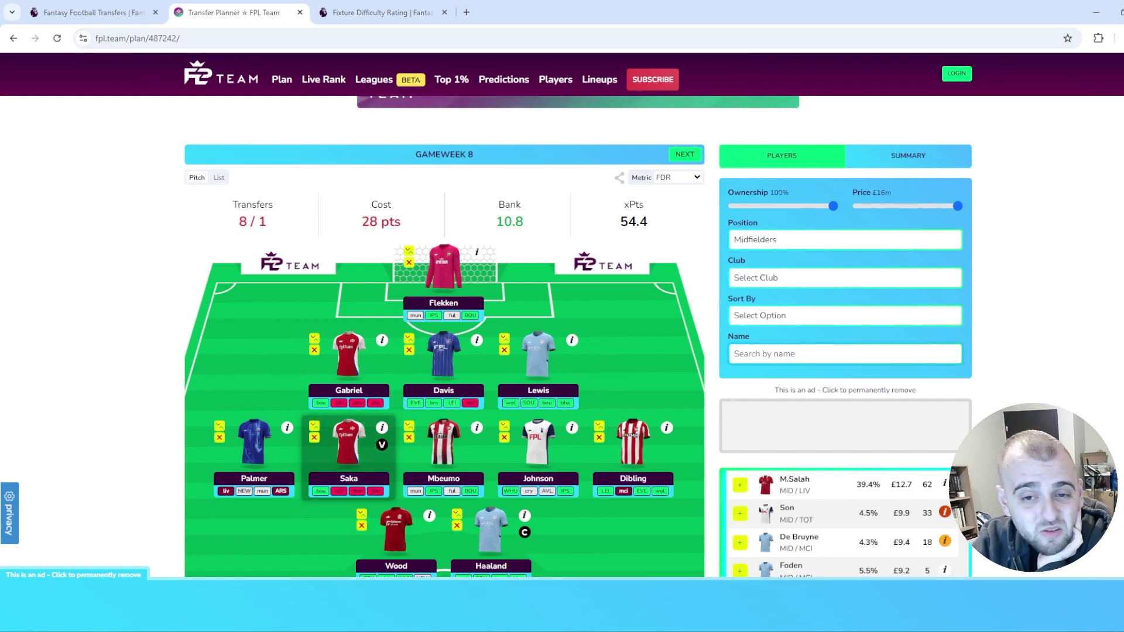
scroll(444, 363, "down", 1)
scroll(444, 363, "up", 2)
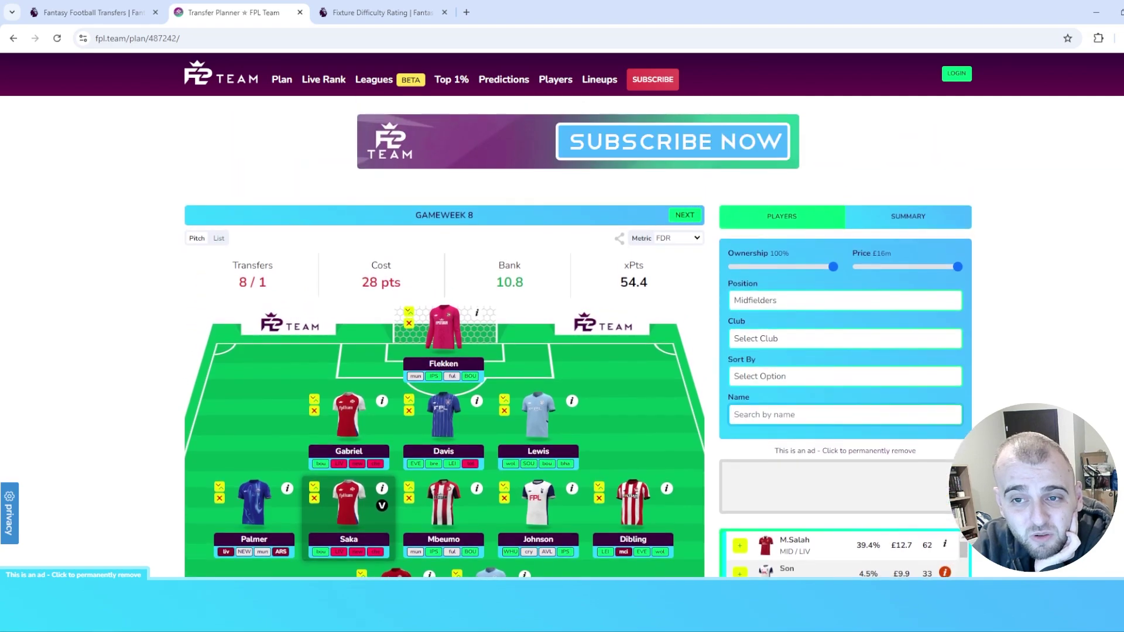
left_click(685, 215)
Substitute the benched forward Cunha into the Gameweek 9 lineup for the defender Aït-Nouri.
scroll(685, 215, "down", 4)
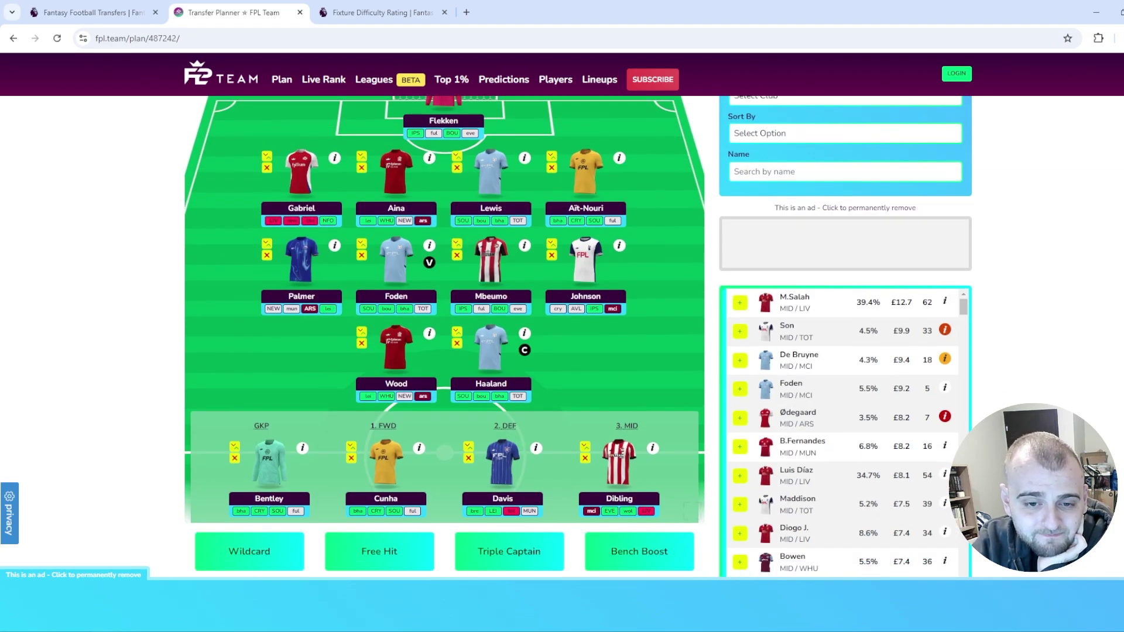
scroll(445, 337, "up", 5)
scroll(444, 337, "down", 8)
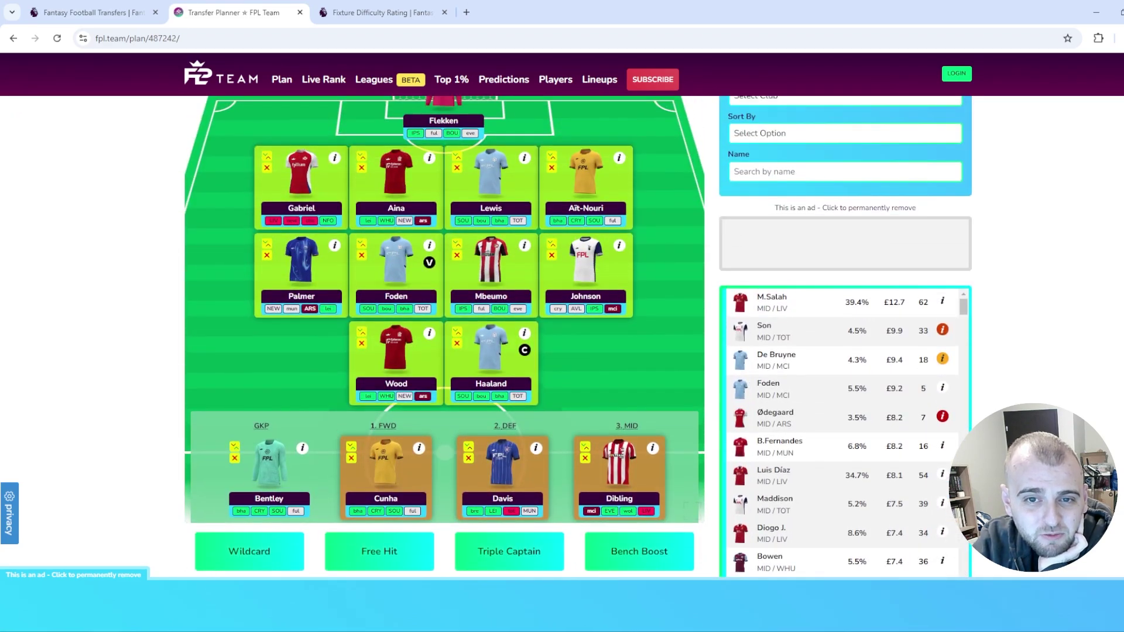
left_click(553, 157)
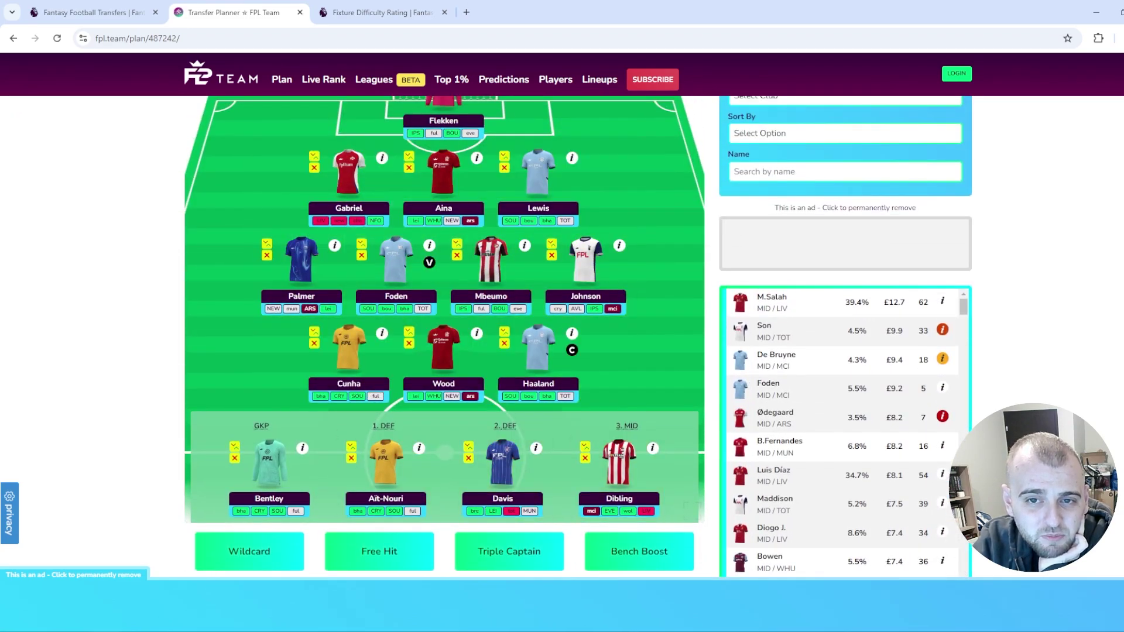
Bring Saka back into the Gameweek 9 midfield in place of Foden.
scroll(445, 311, "down", 1)
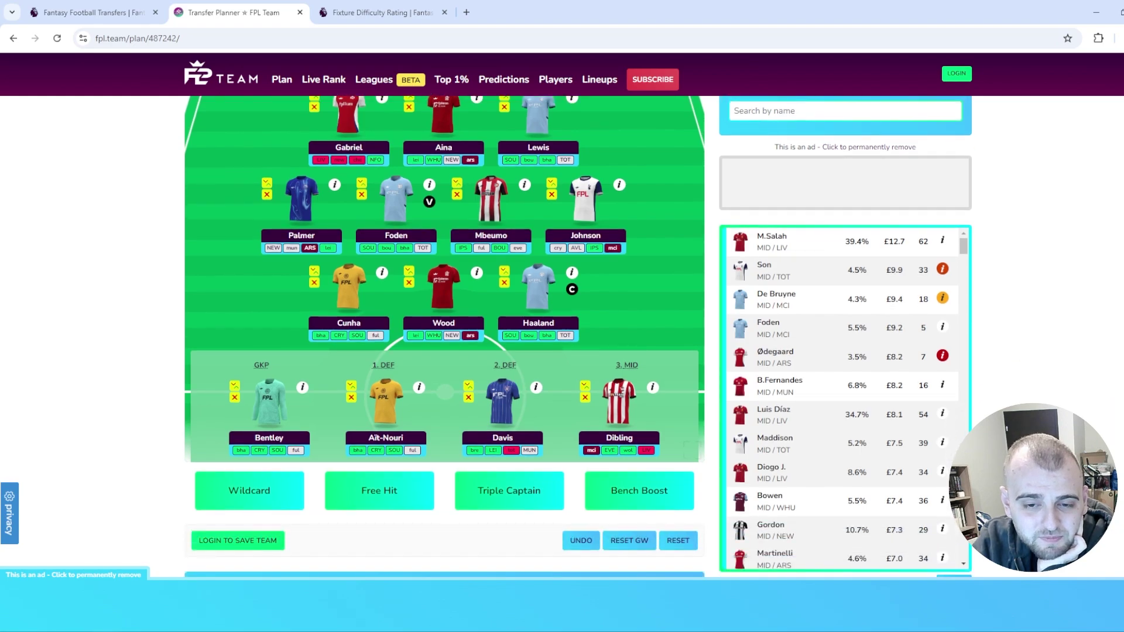
scroll(445, 336, "up", 3)
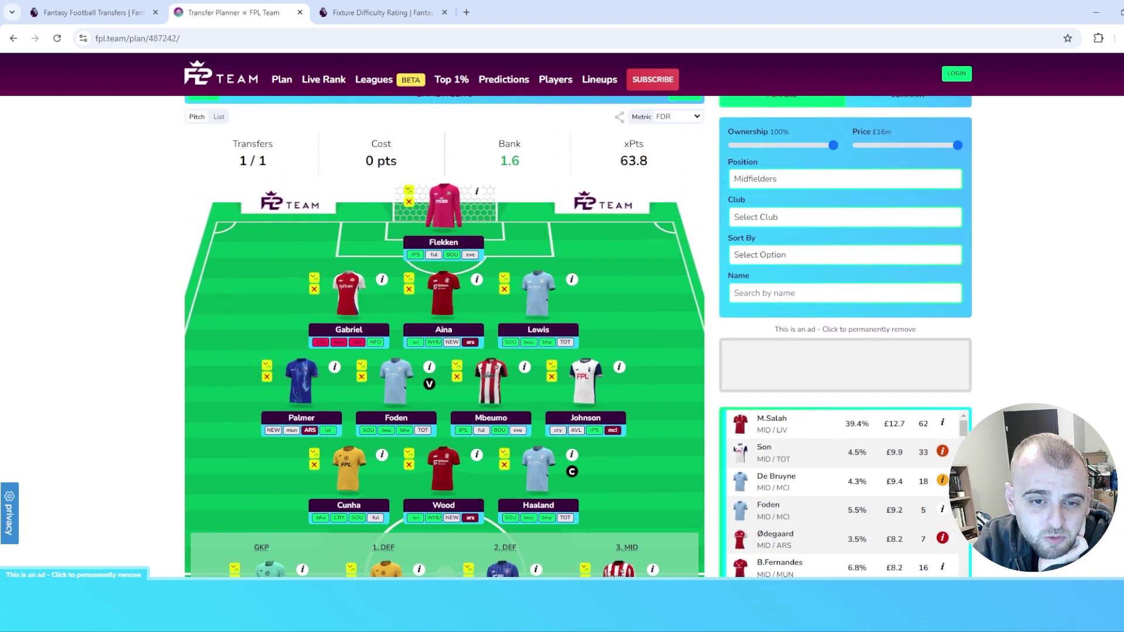
scroll(445, 337, "down", 5)
scroll(445, 337, "up", 3)
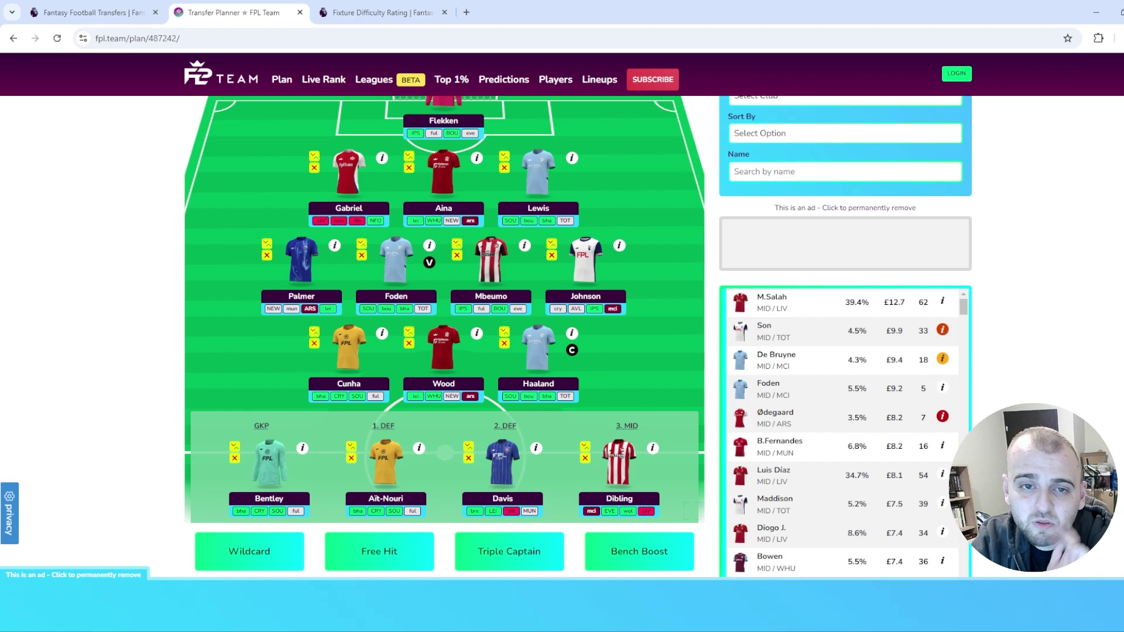
left_click(362, 255)
left_click(740, 332)
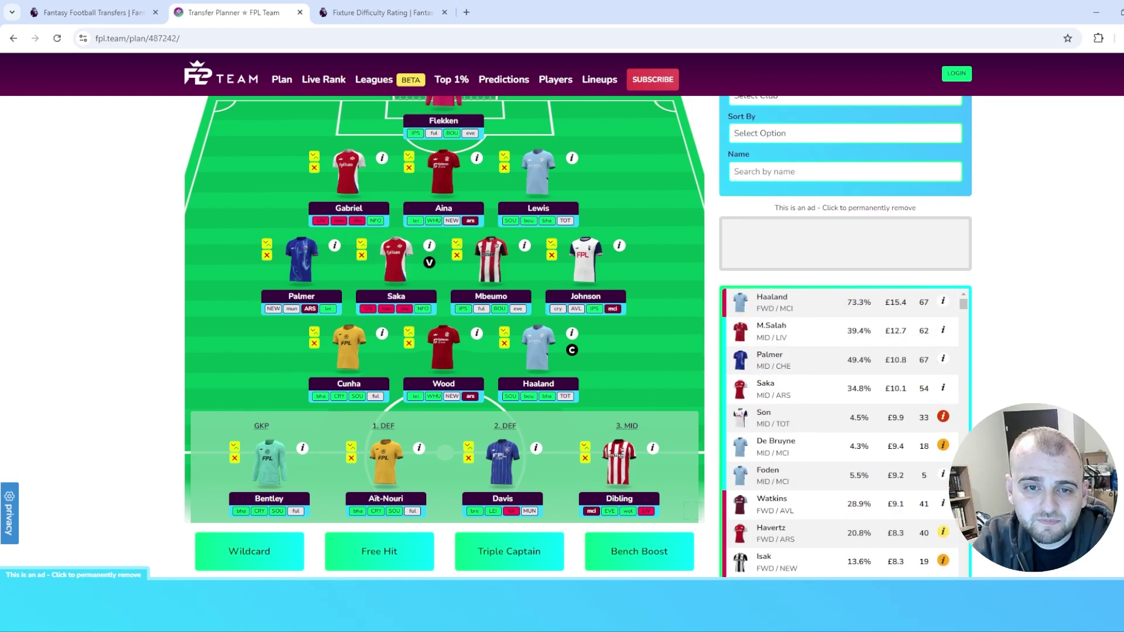
Review the Gameweek 9 lineup, advance to Gameweek 10 and substitute the benched defender Davis in for Aina.
scroll(898, 484, "up", 3)
scroll(692, 389, "down", 4)
scroll(692, 389, "up", 4)
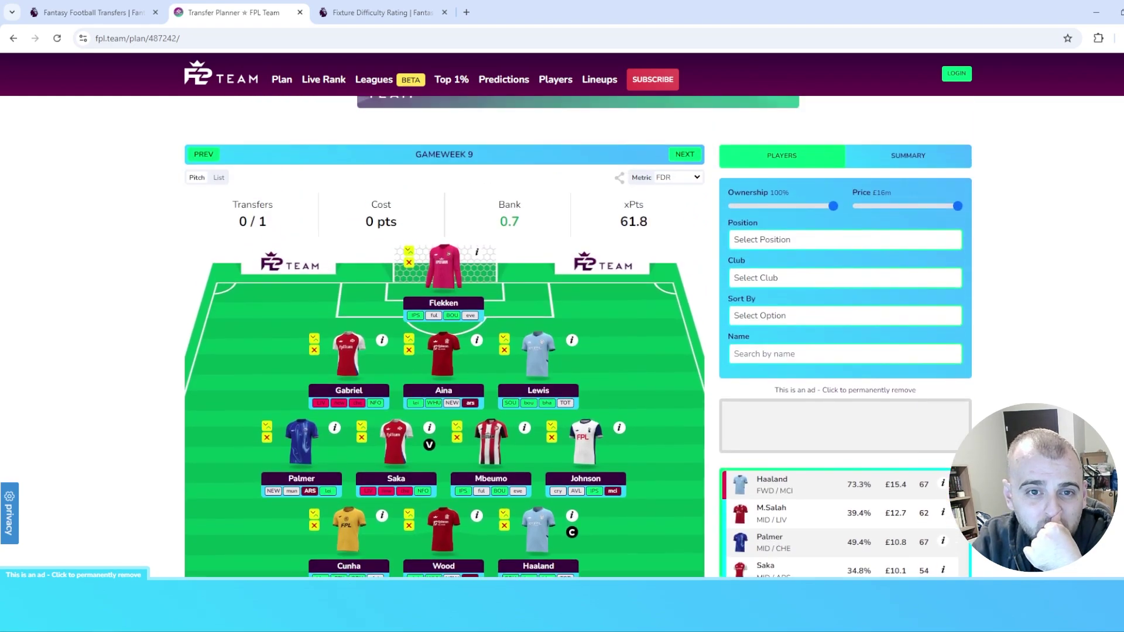
scroll(693, 390, "down", 5)
scroll(445, 336, "up", 5)
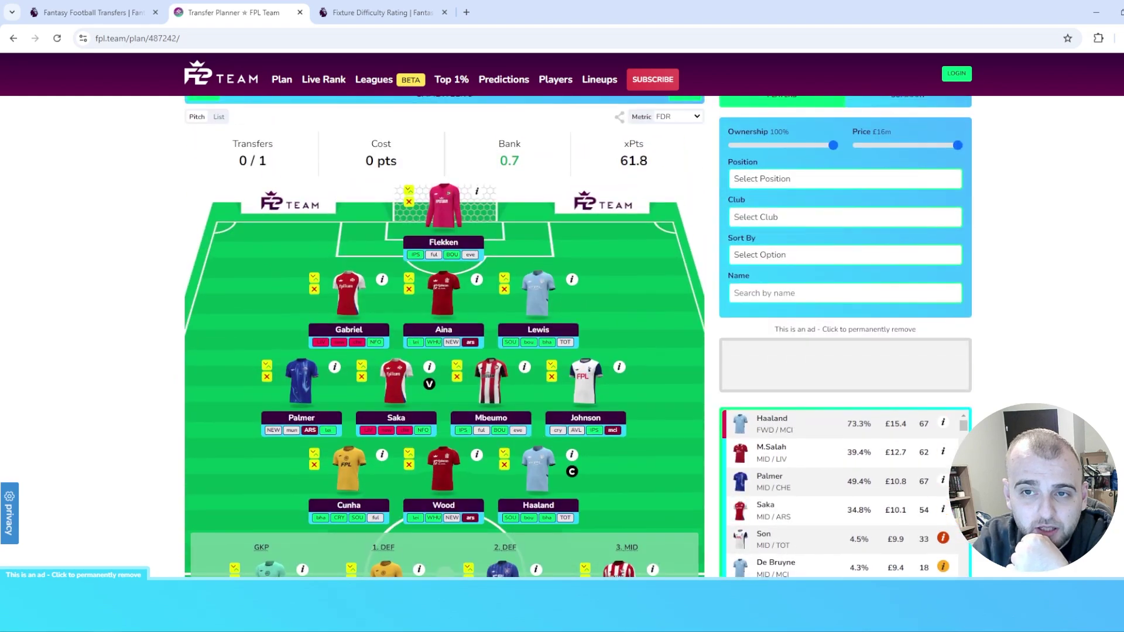
scroll(445, 380, "down", 1)
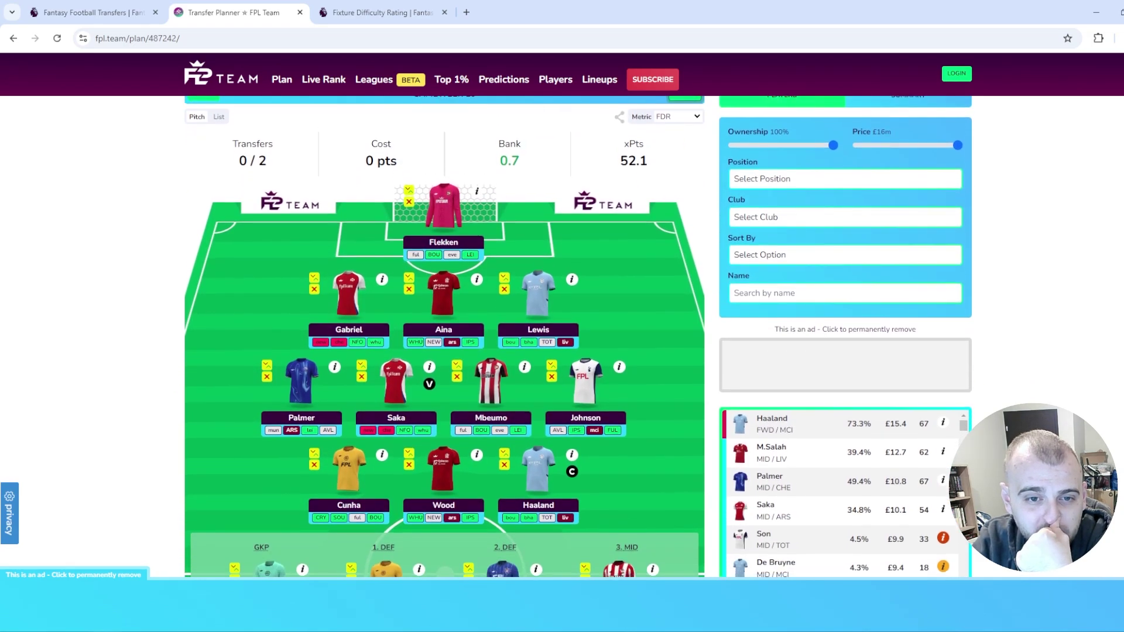
scroll(445, 337, "down", 2)
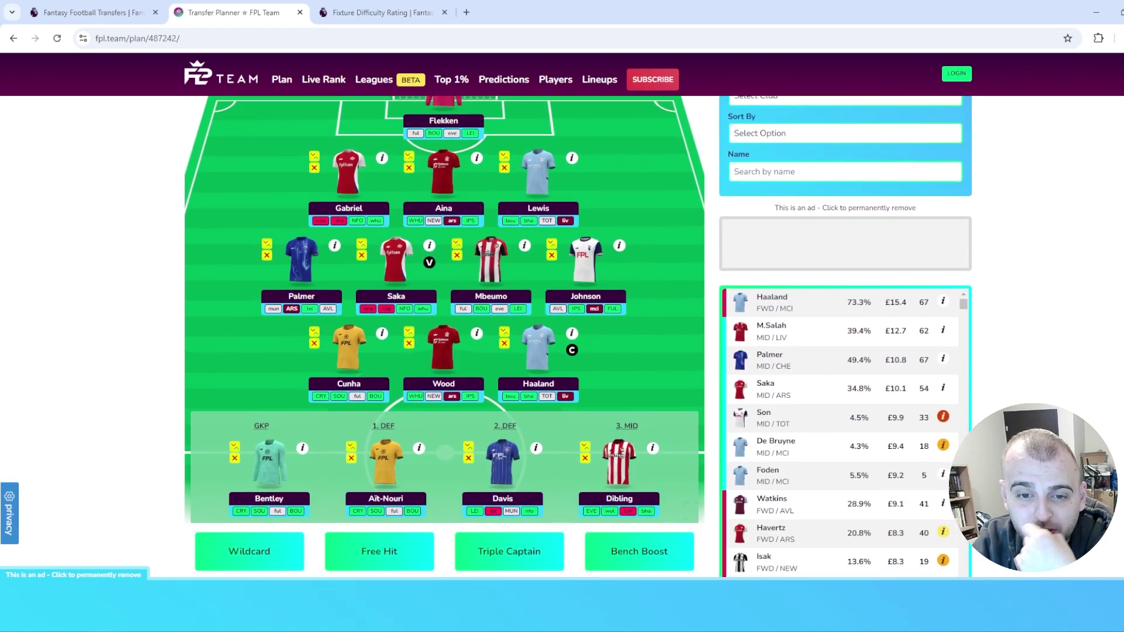
left_click(352, 447)
left_click(409, 157)
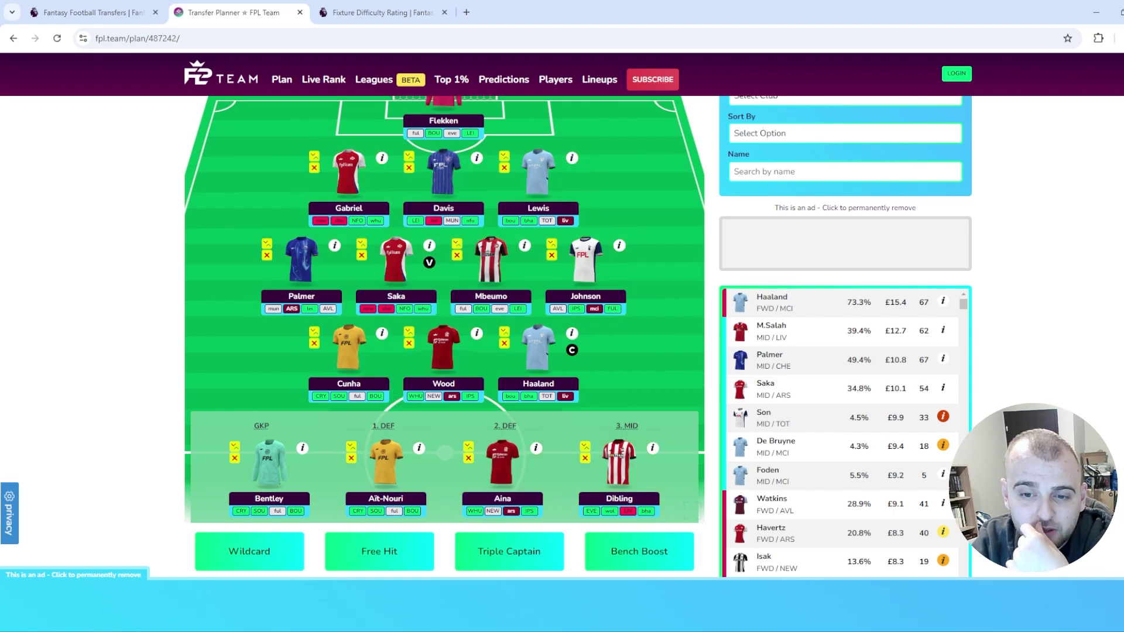
Advance the planner to Gameweek 11 to view the squad's fixtures, leaving Dibling on the Gameweek 10 bench.
left_click(585, 447)
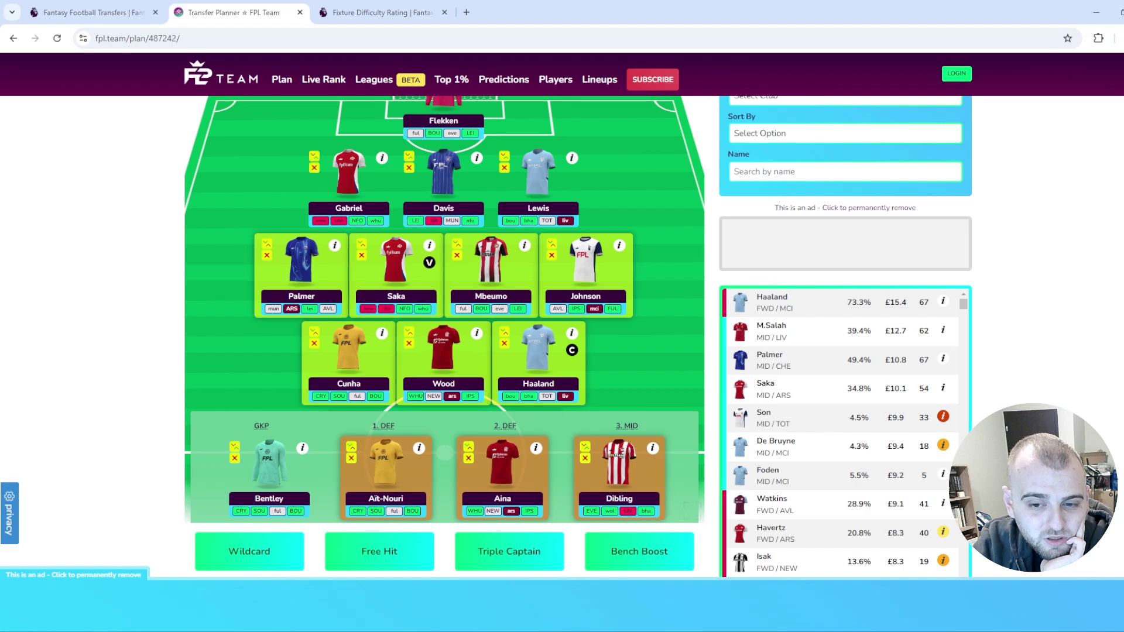
scroll(562, 336, "up", 5)
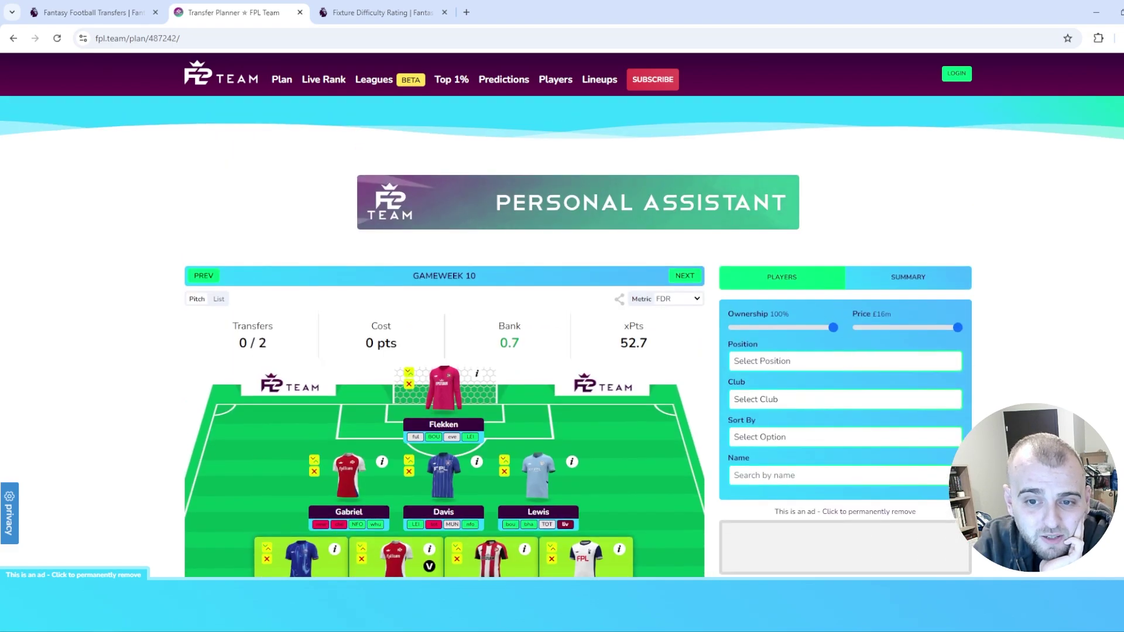
scroll(562, 336, "down", 2)
left_click(685, 154)
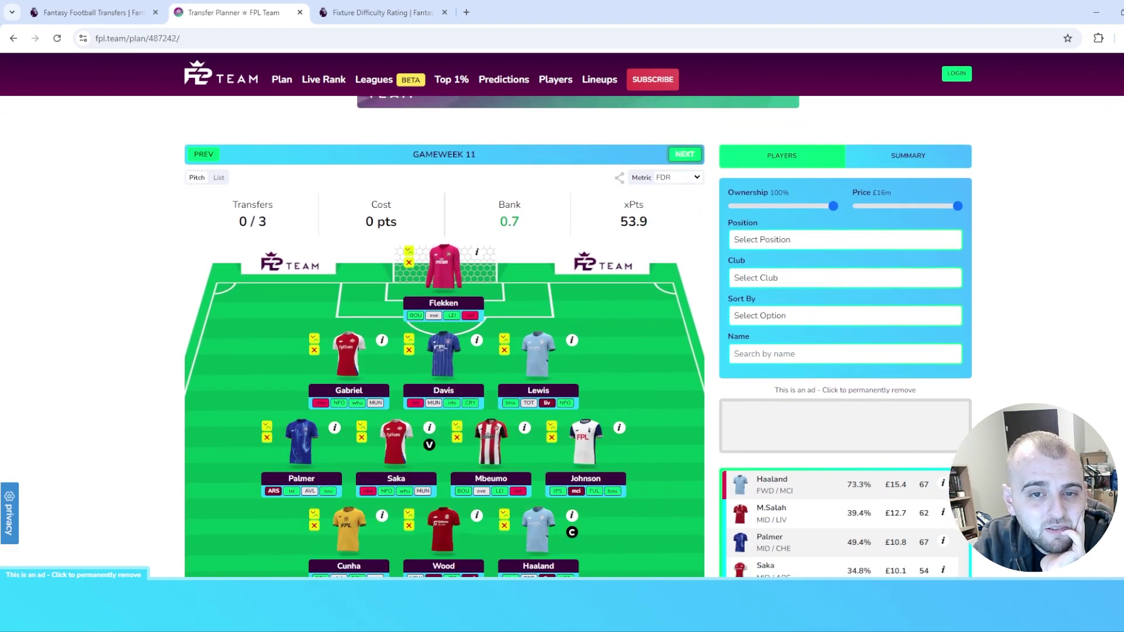
Substitute the benched defender Aït-Nouri into the Gameweek 11 lineup in place of Davis.
scroll(562, 337, "down", 1)
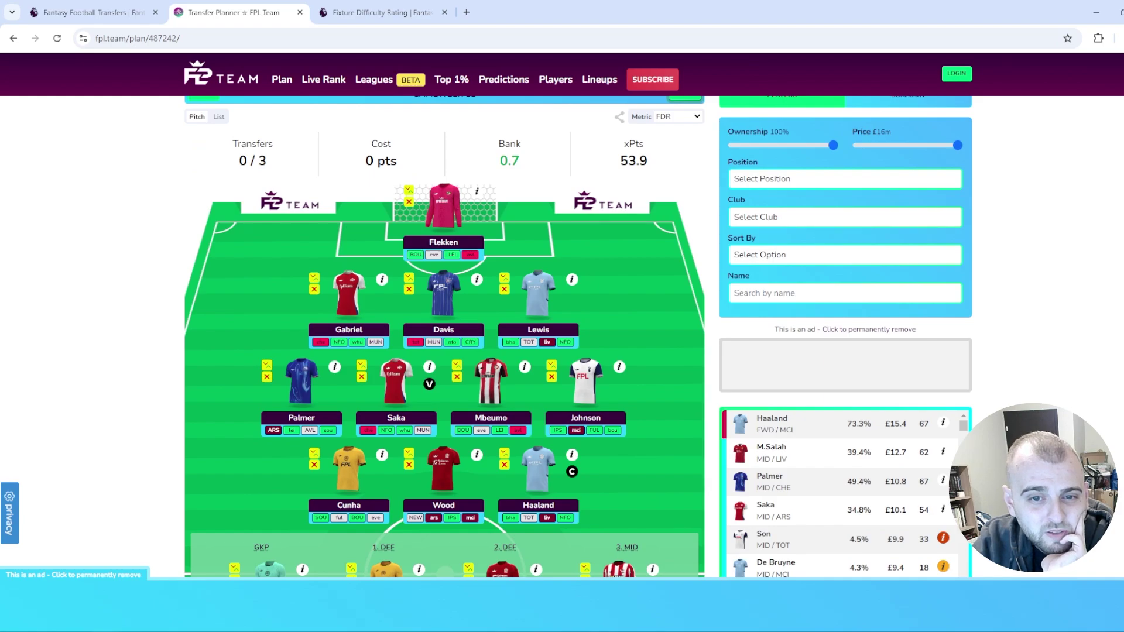
left_click(444, 296)
scroll(443, 296, "down", 2)
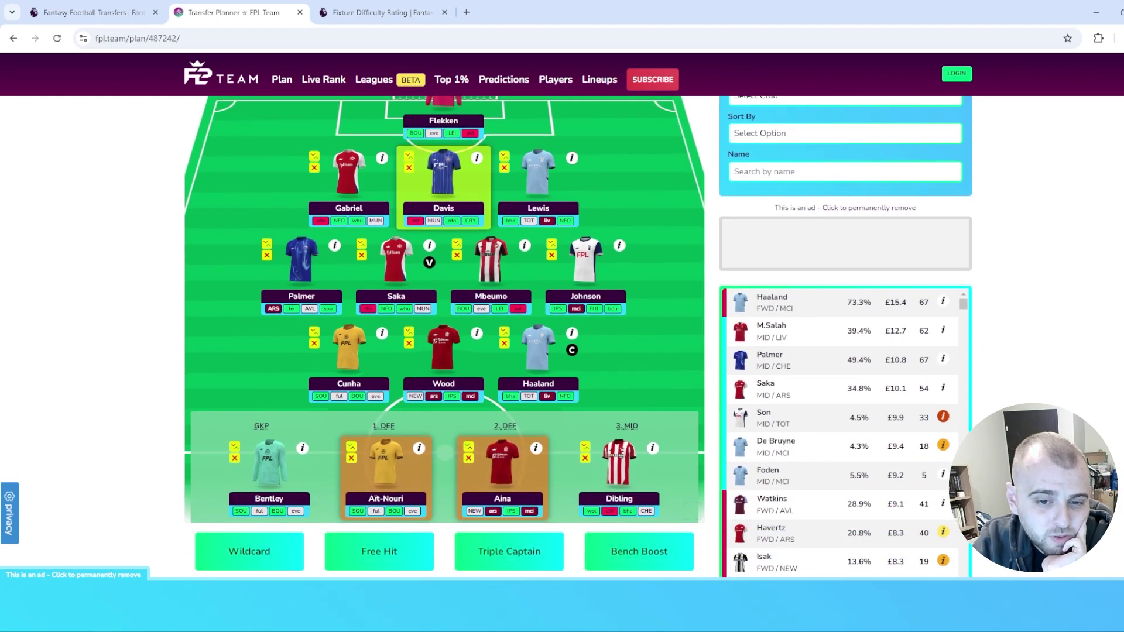
left_click(352, 446)
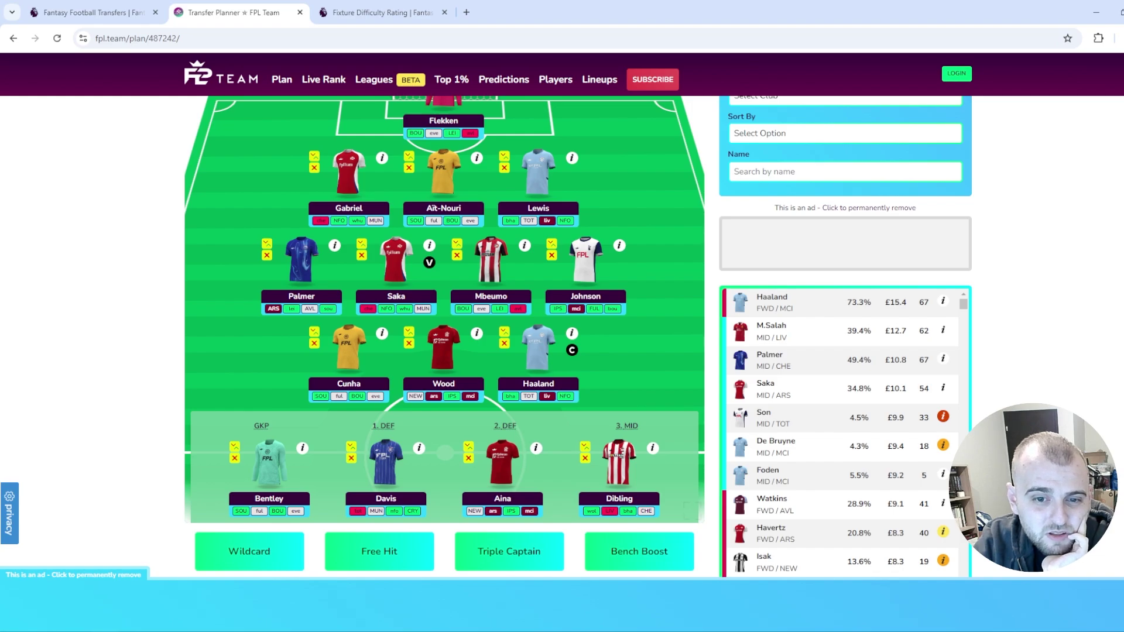
Advance the planner to Gameweek 12 and review the fixtures of the starting lineup and bench.
scroll(445, 336, "up", 4)
scroll(445, 337, "down", 4)
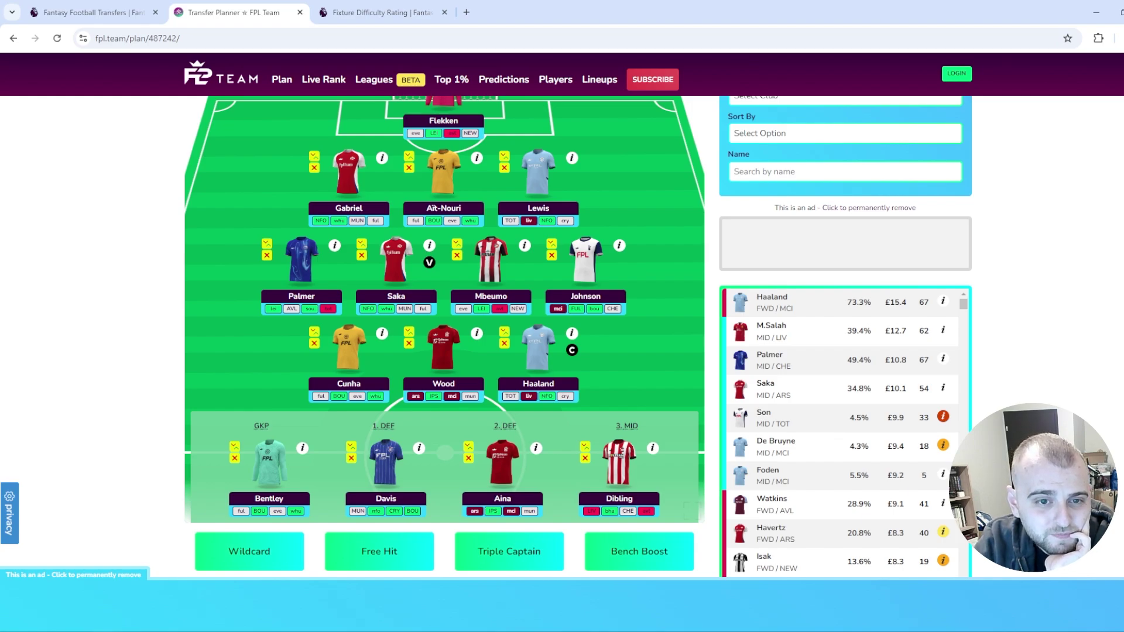
scroll(445, 337, "up", 4)
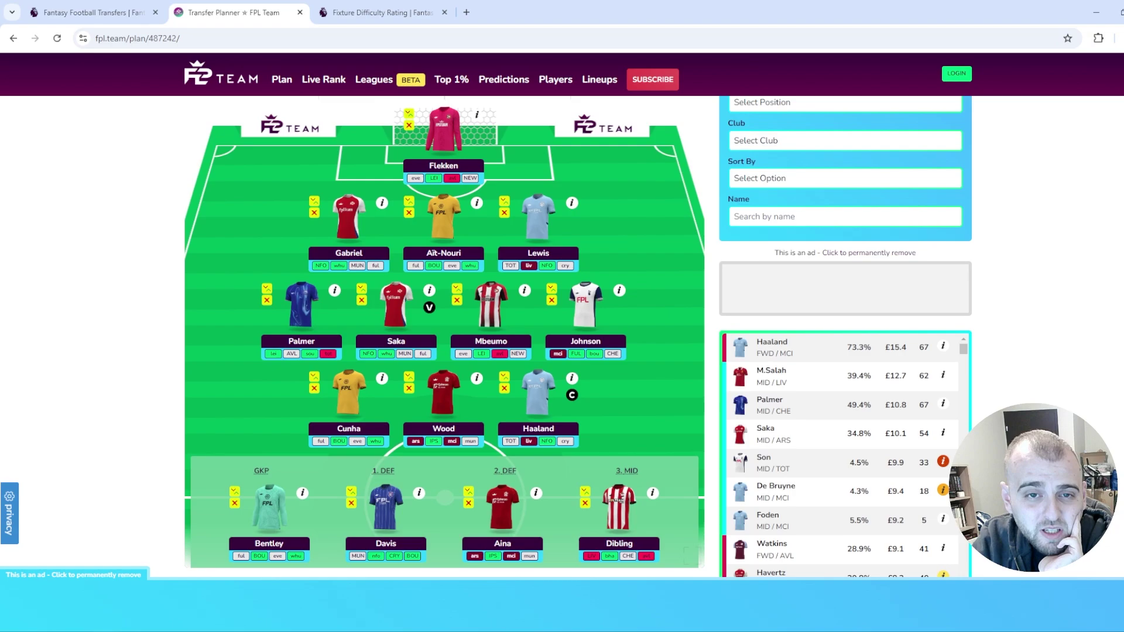
scroll(445, 337, "down", 2)
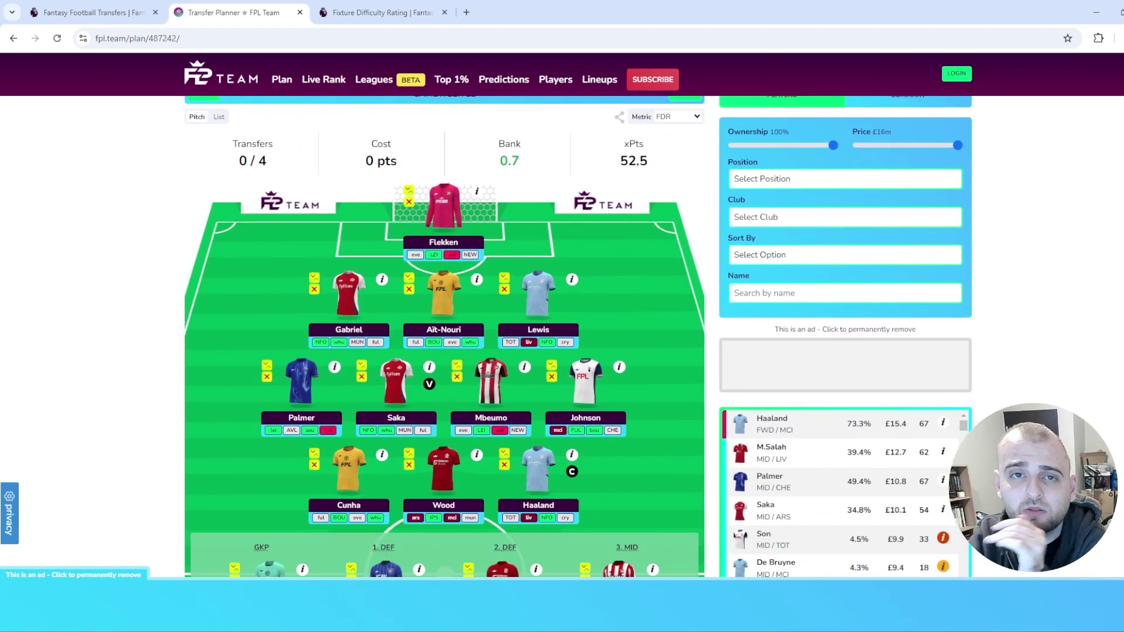
Switch to the Fantasy Premier League transfers page and examine the season history of the Spurs midfielder Johnson.
left_click(93, 12)
scroll(369, 351, "down", 2)
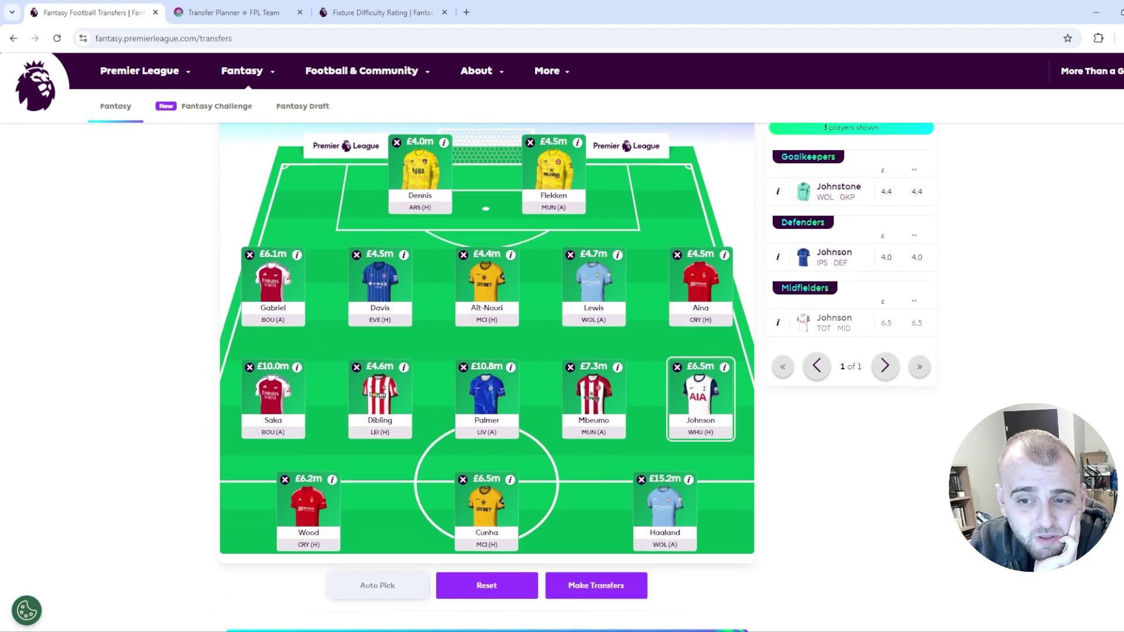
left_click(724, 367)
scroll(578, 352, "down", 3)
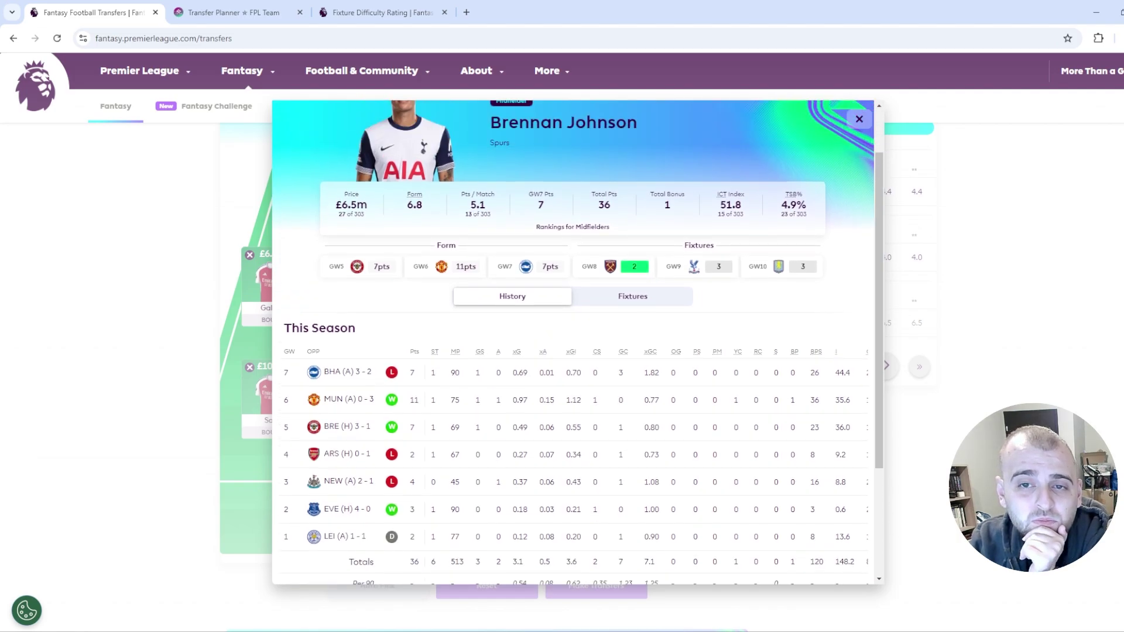
scroll(578, 352, "up", 3)
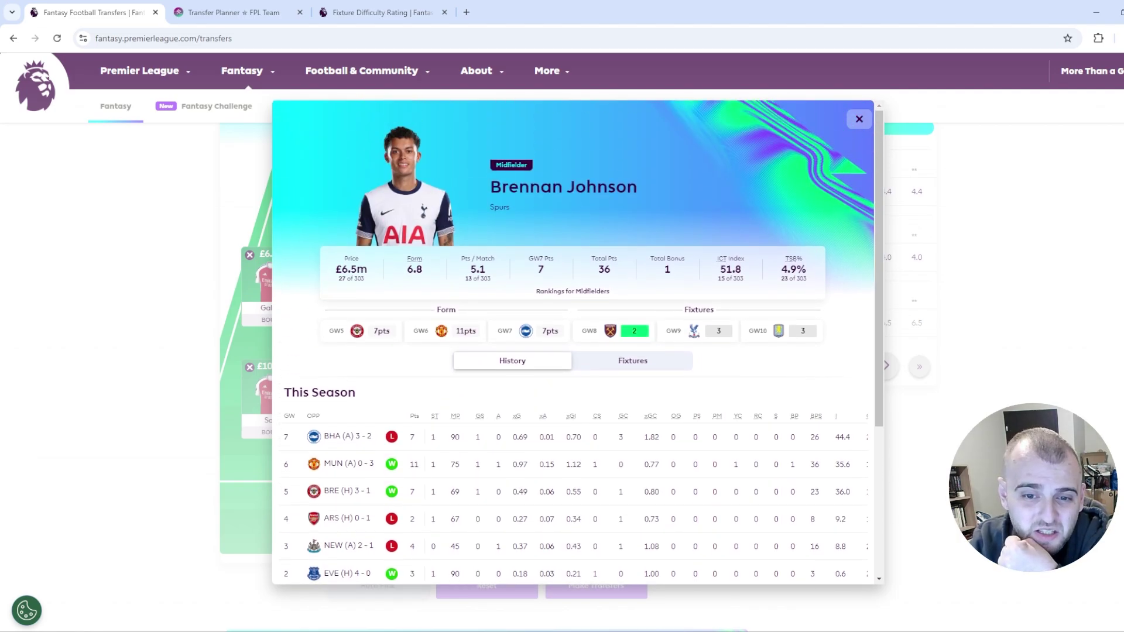
scroll(578, 352, "down", 2)
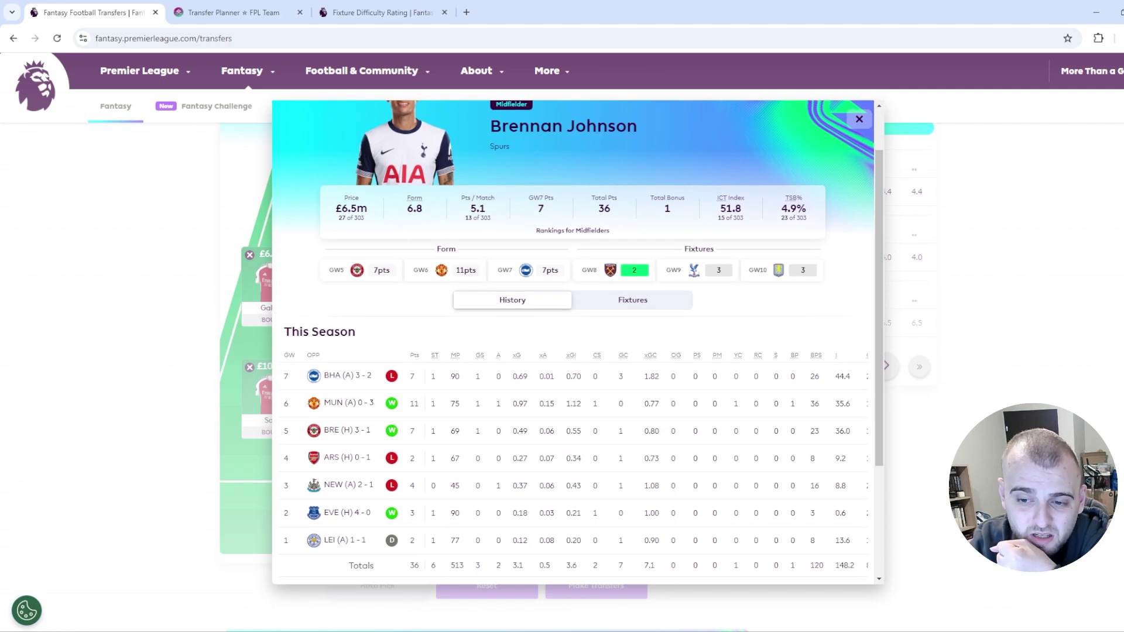
double_click(793, 343)
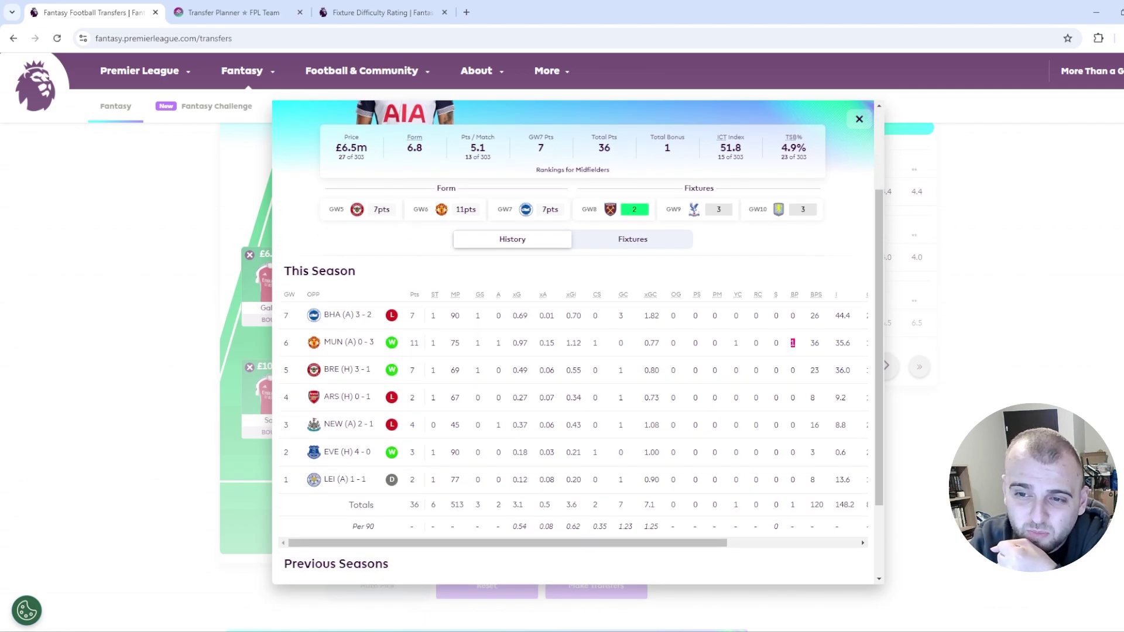
left_click(794, 344)
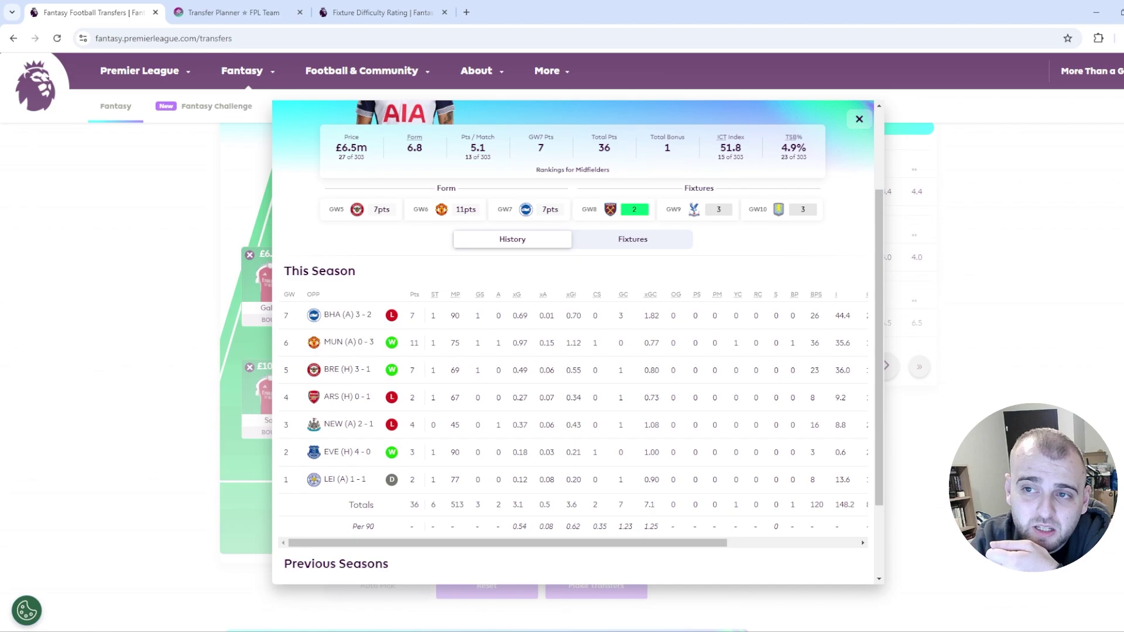
key("Escape")
scroll(487, 374, "up", 1)
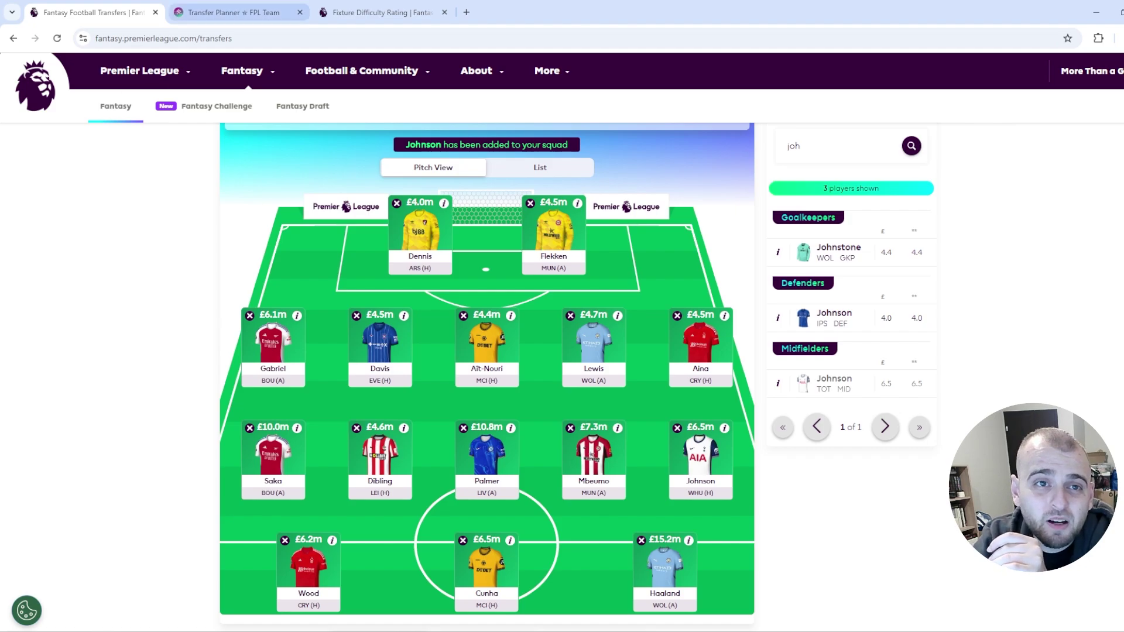
Search the player list for "bow" and view the profile of the West Ham midfielder Bowen.
scroll(380, 468, "up", 2)
scroll(460, 369, "down", 2)
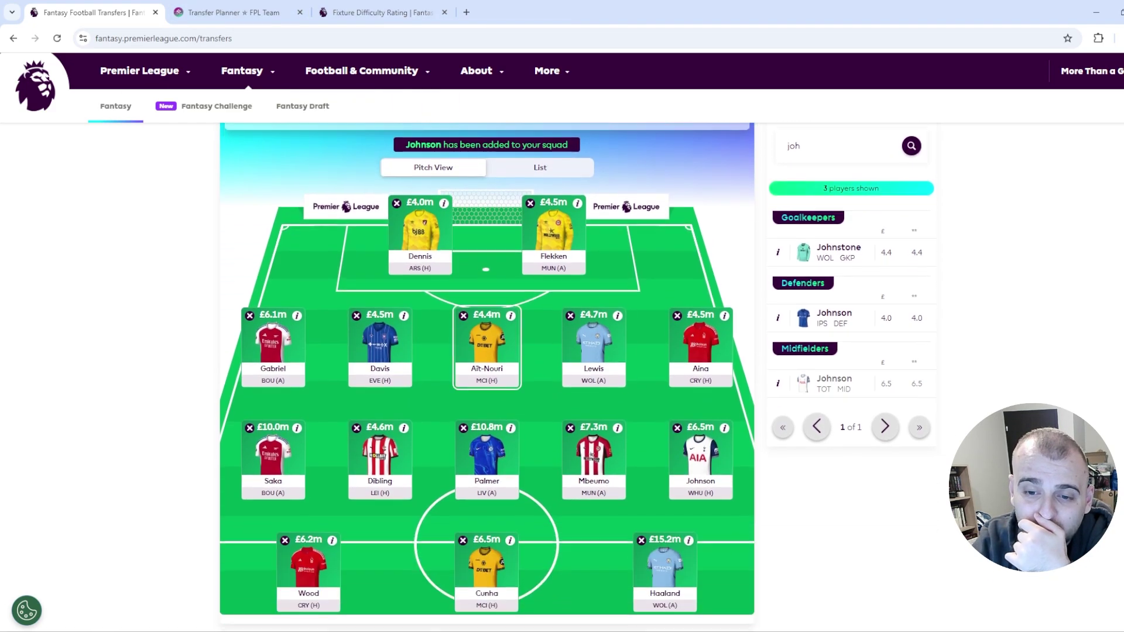
double_click(814, 146)
type("bow")
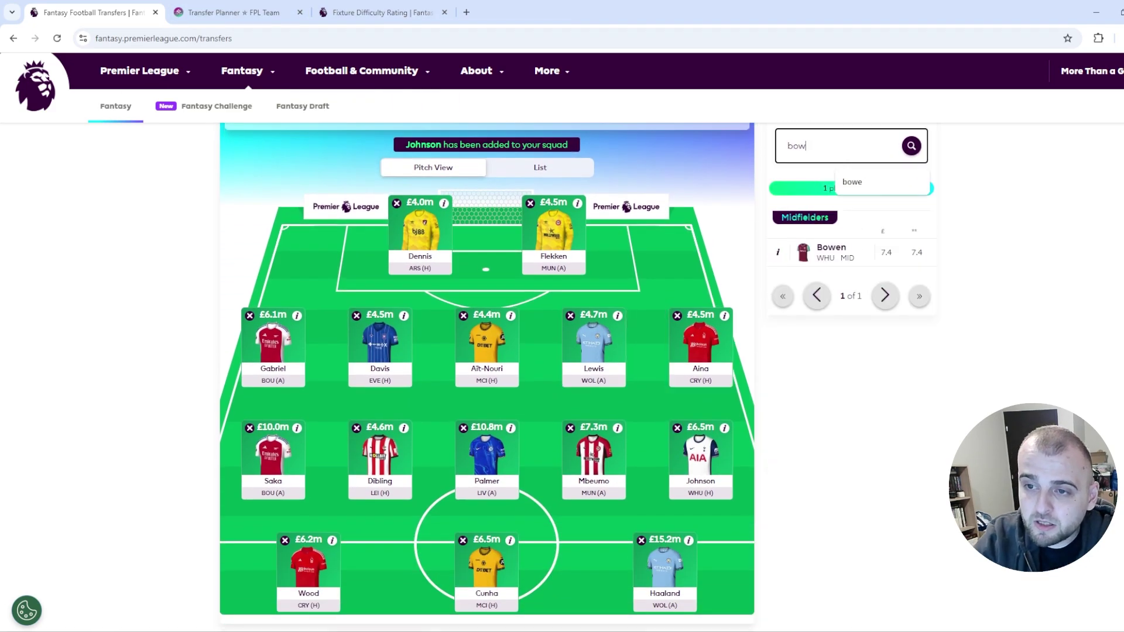
left_click(779, 252)
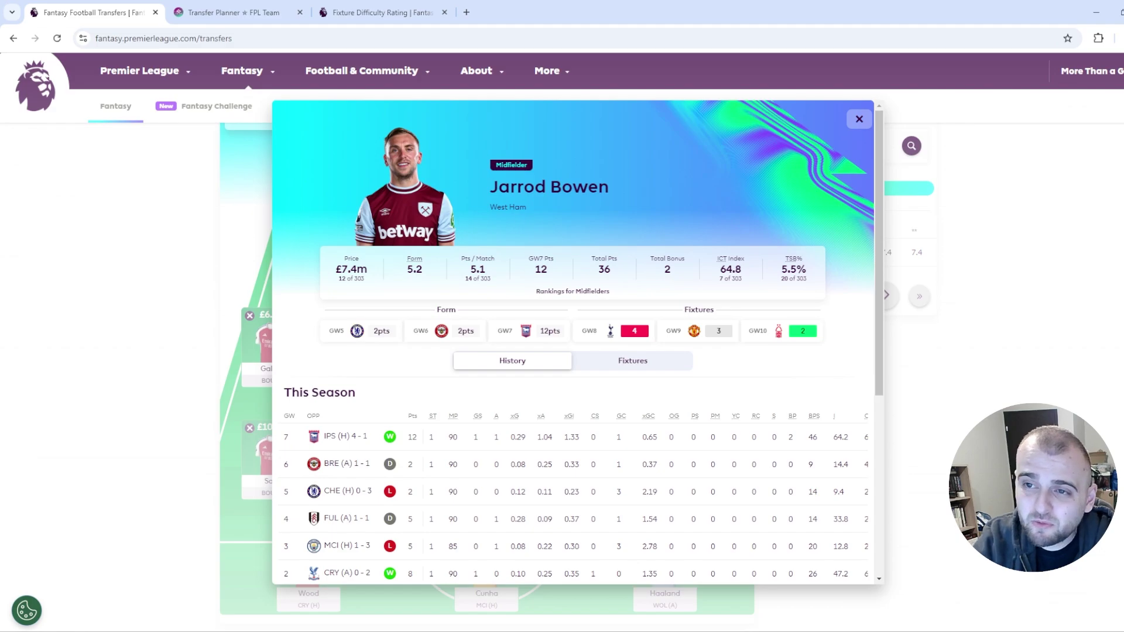
left_click(860, 119)
scroll(701, 463, "up", 2)
scroll(701, 462, "down", 2)
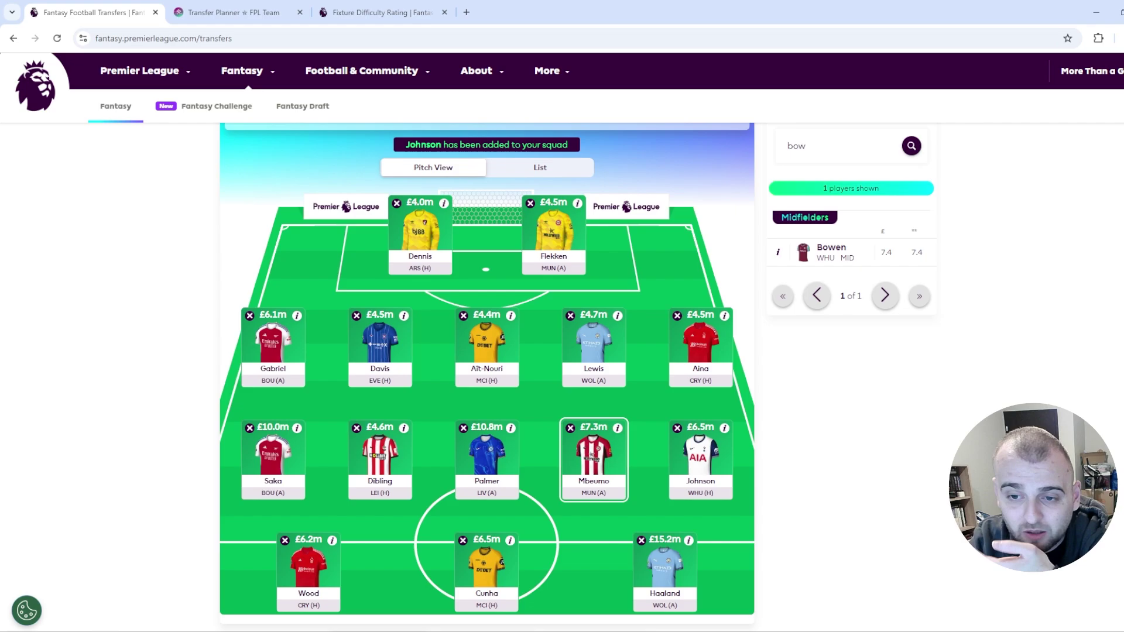
Examine Bowen's upcoming fixtures and difficulty ratings for the season, especially the run from Gameweek 12 to 18.
left_click(778, 253)
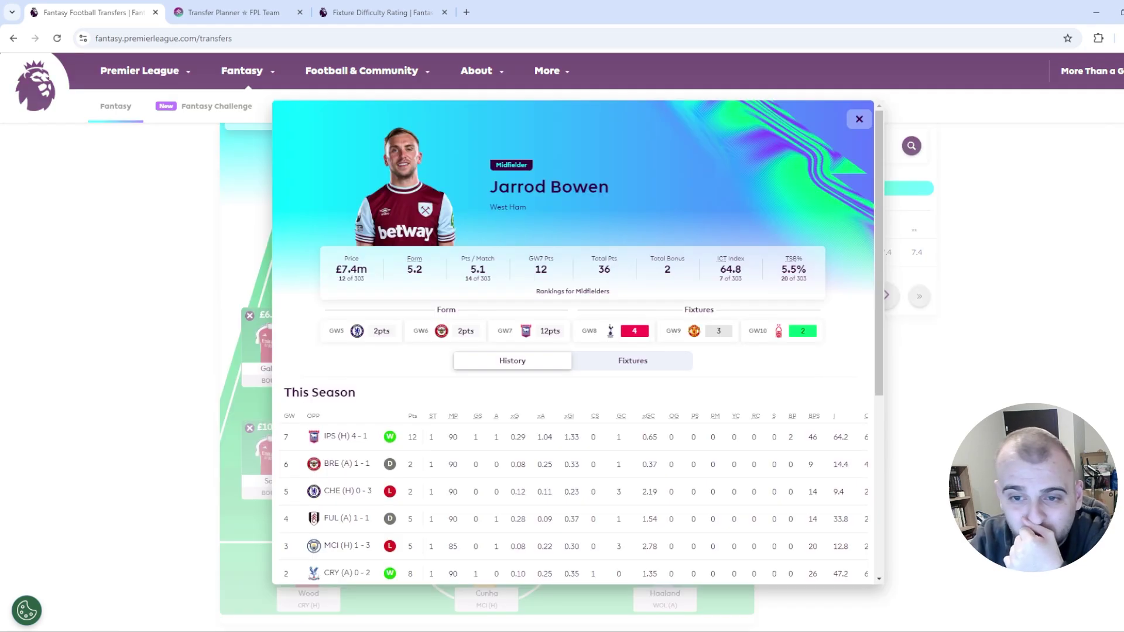
left_click(633, 360)
scroll(633, 360, "down", 2)
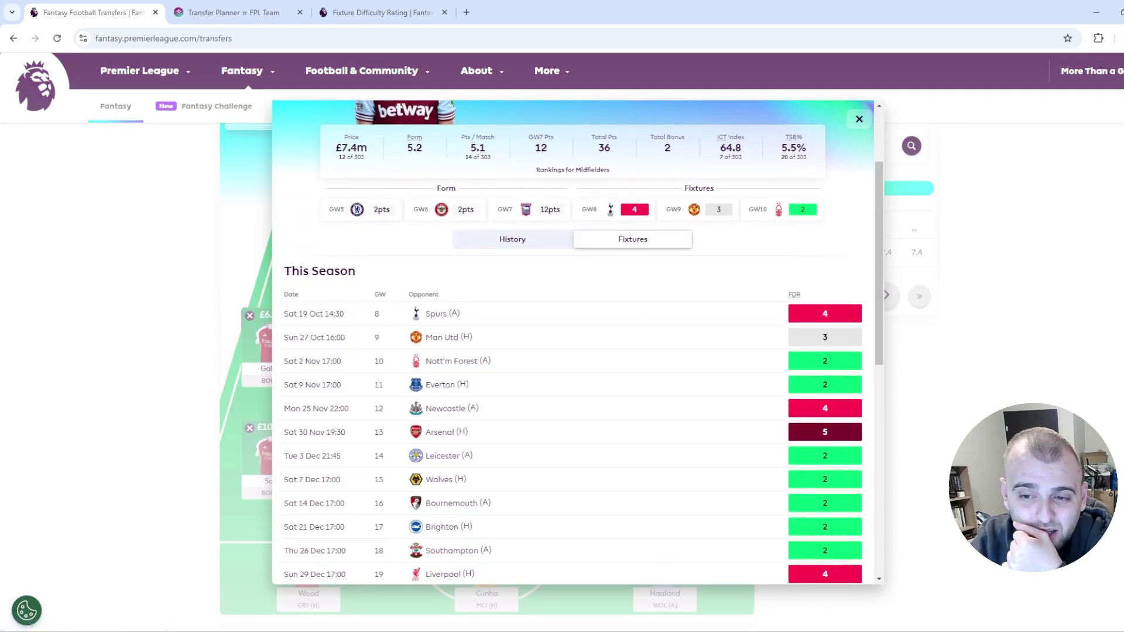
left_click_drag(460, 455, 474, 455)
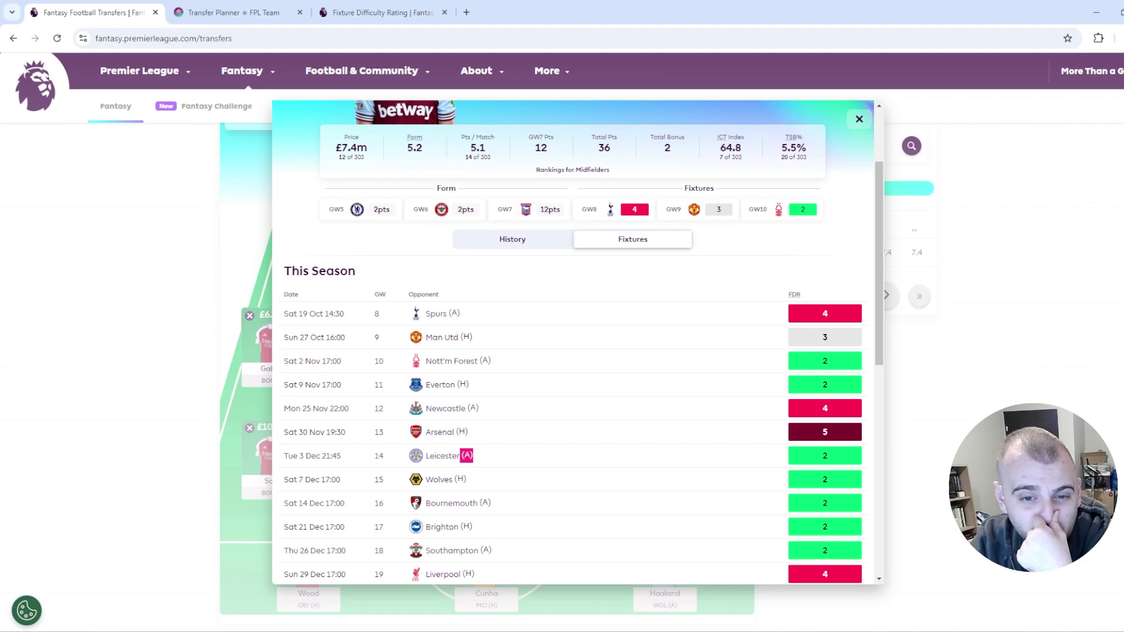
scroll(474, 455, "down", 2)
left_click_drag(461, 335, 495, 430)
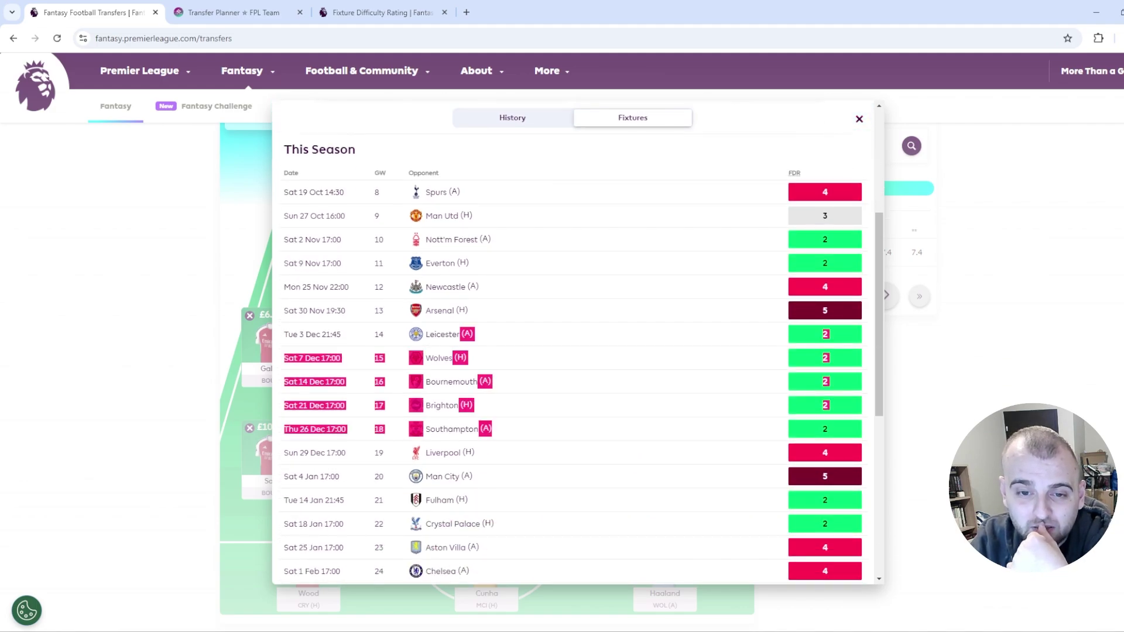
left_click(503, 431)
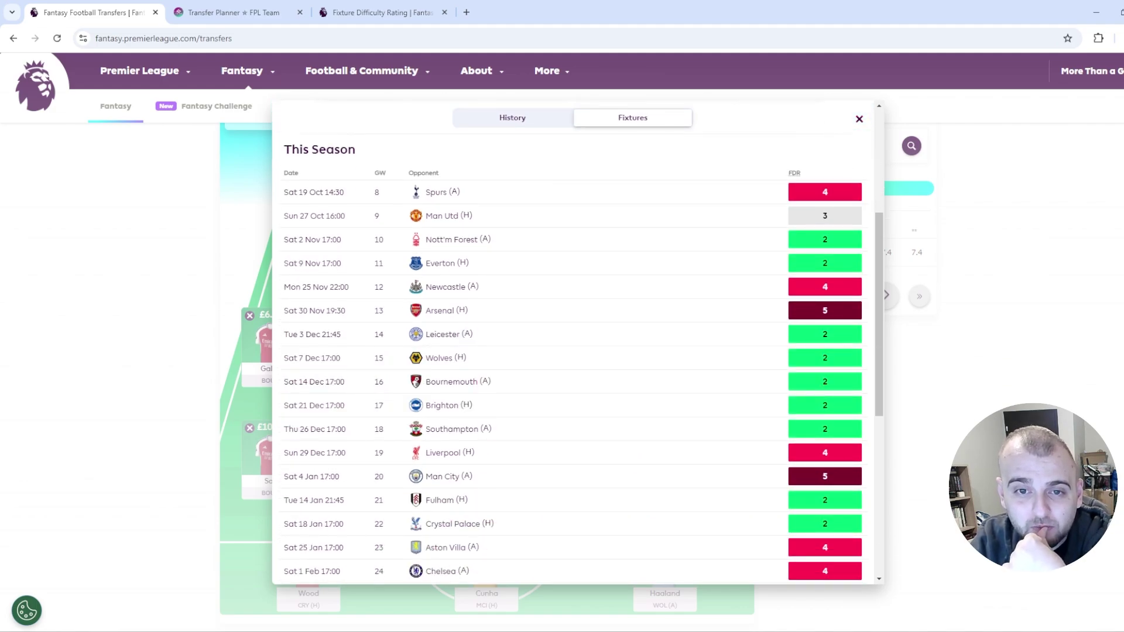
left_click_drag(466, 287, 480, 287)
left_click(482, 287)
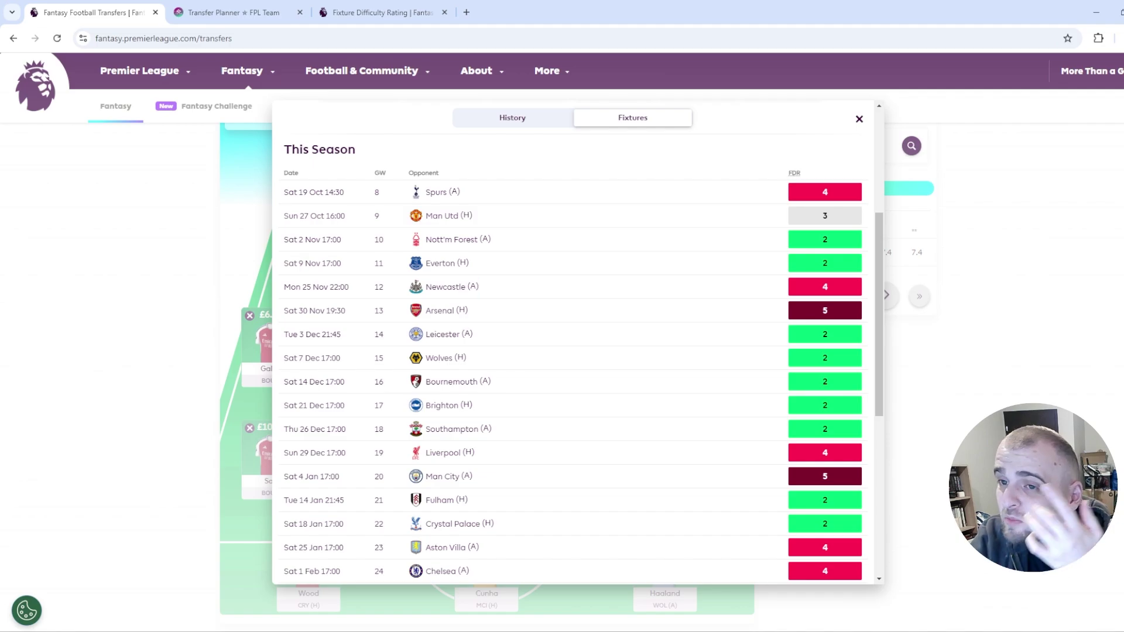
left_click(859, 119)
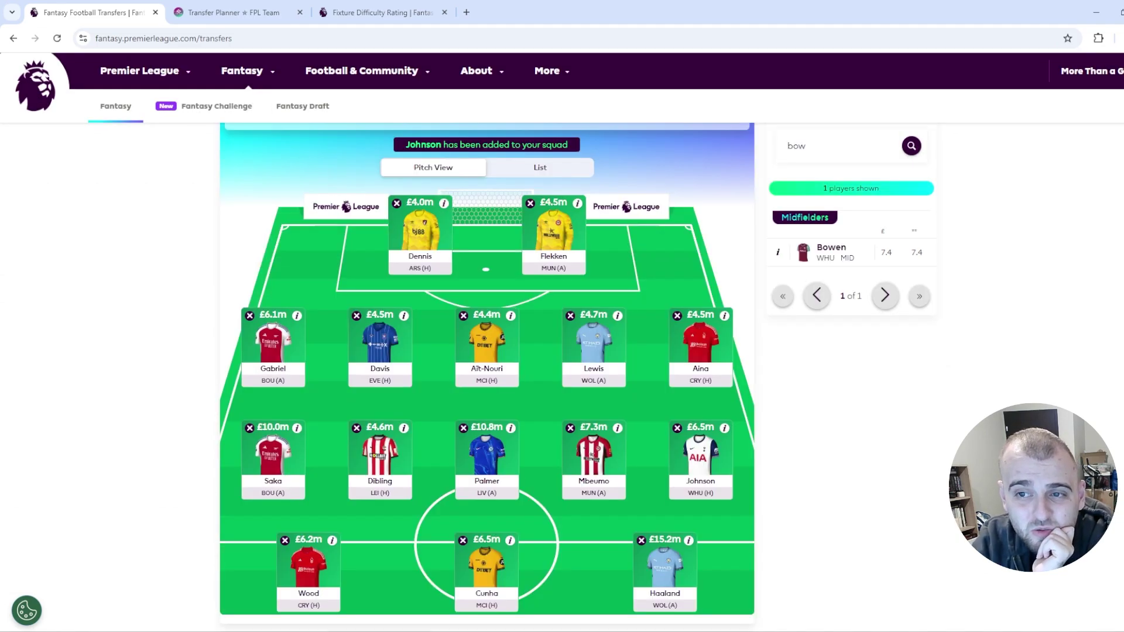
Clear the player search so the full player list is shown beside the squad.
double_click(797, 145)
key("BackSpace")
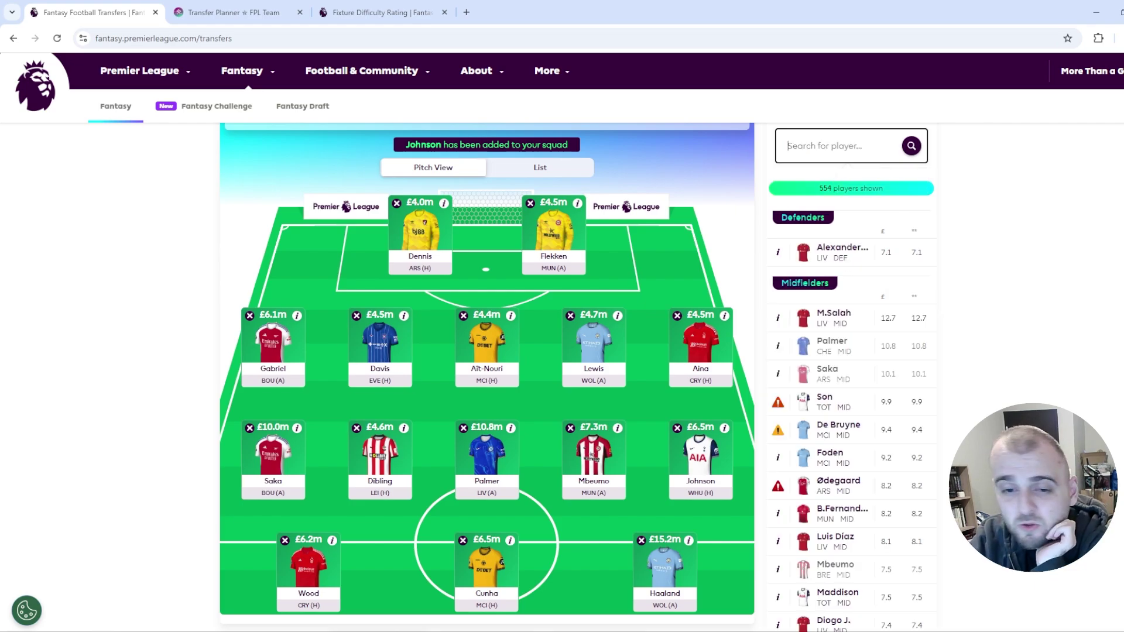
scroll(487, 374, "up", 1)
scroll(488, 375, "down", 2)
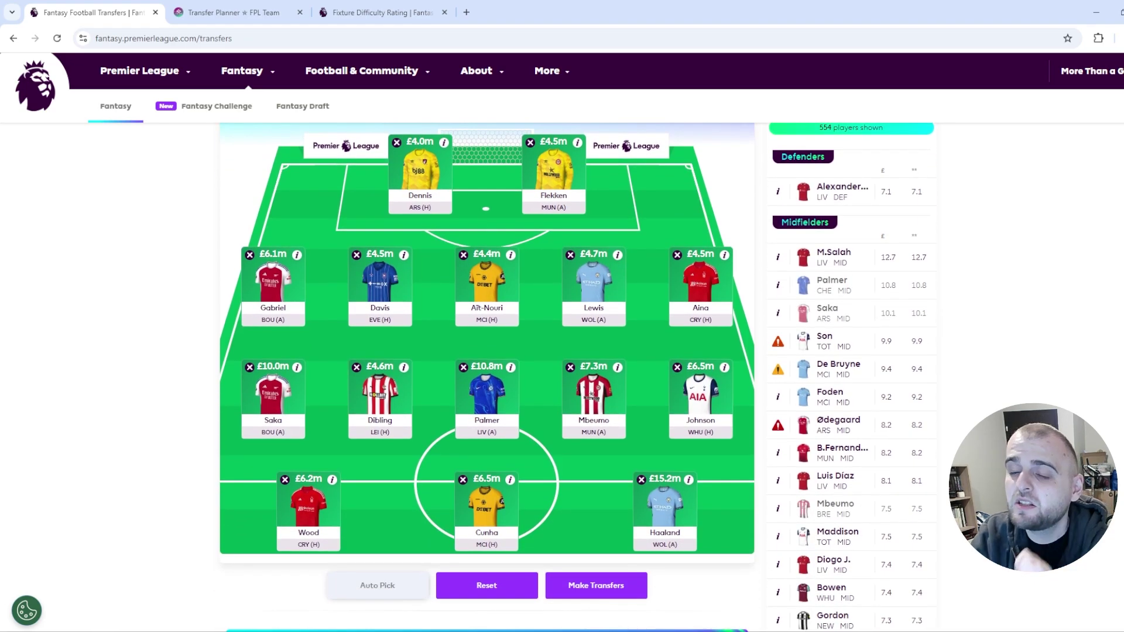